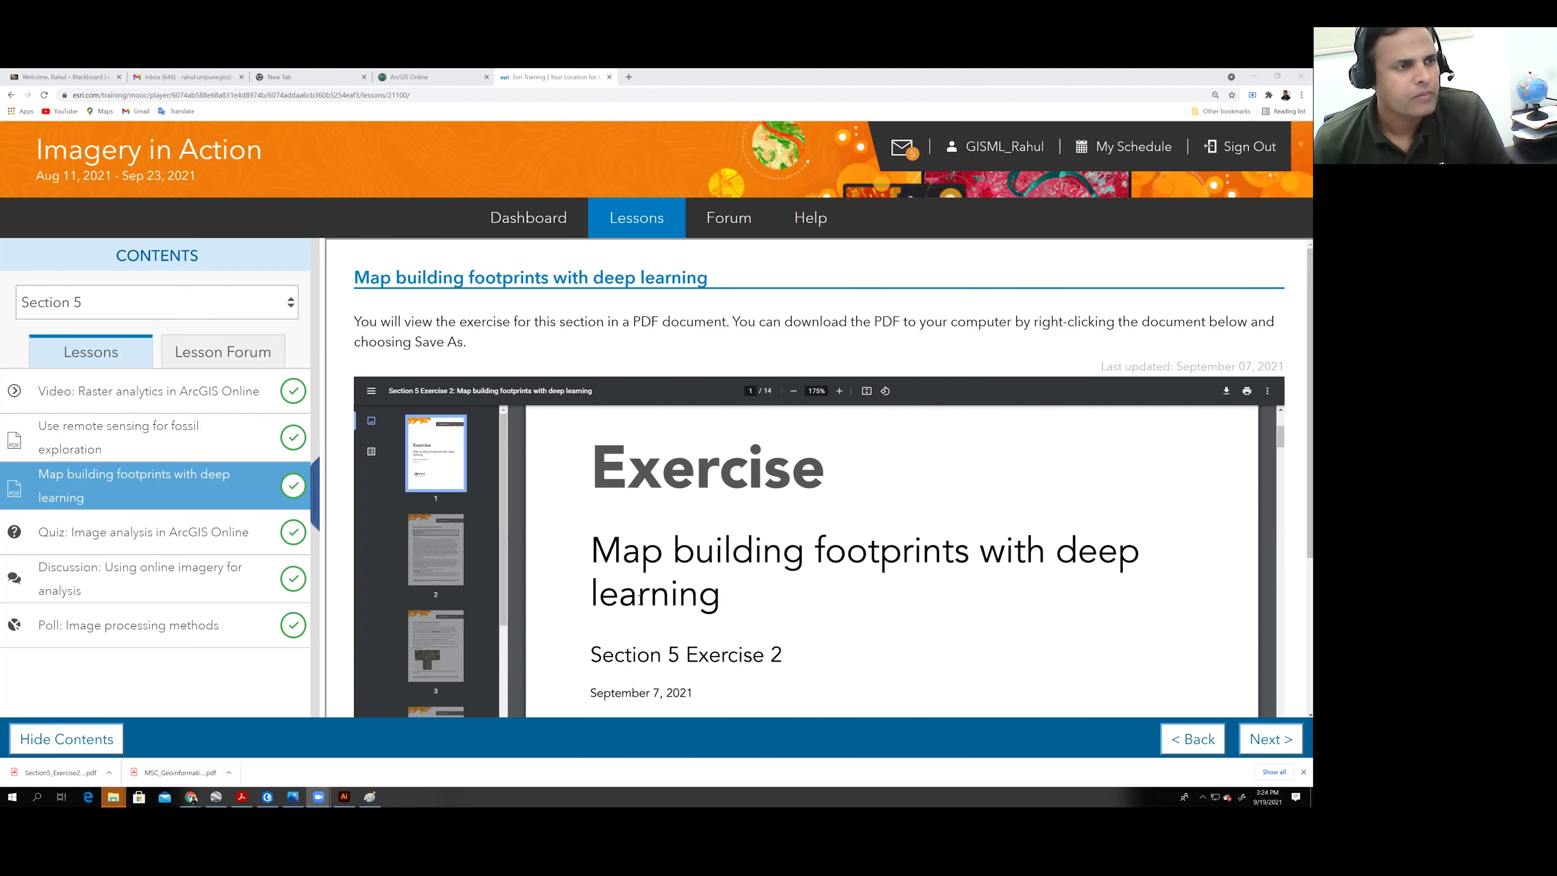
Step: Bring the ArcGIS Online window forward and start a new map in Map Viewer
mouse_move(191, 796)
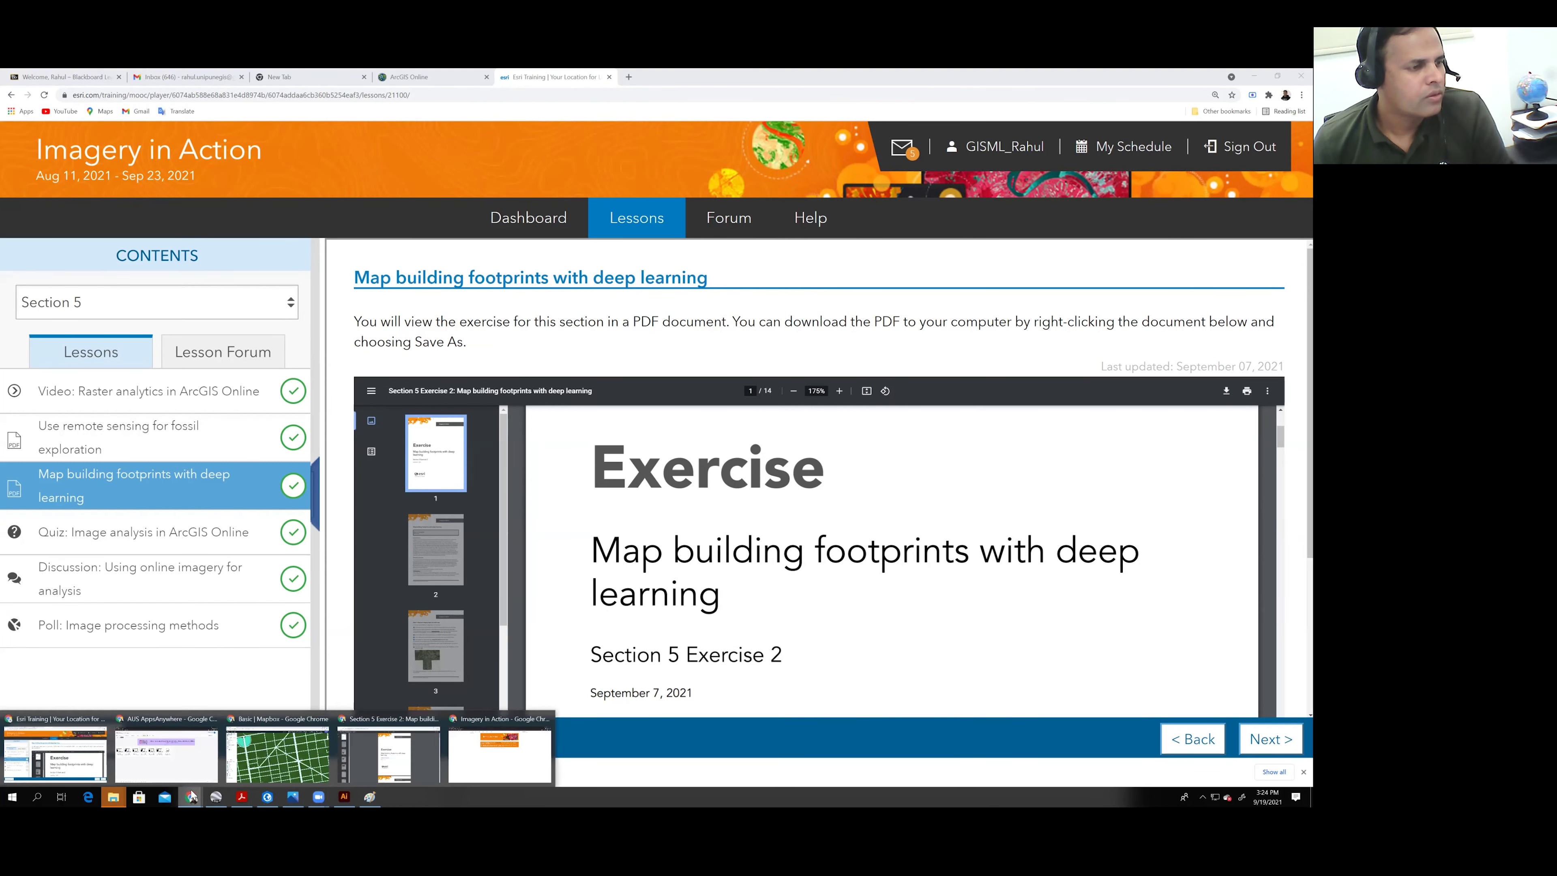
left_click(500, 755)
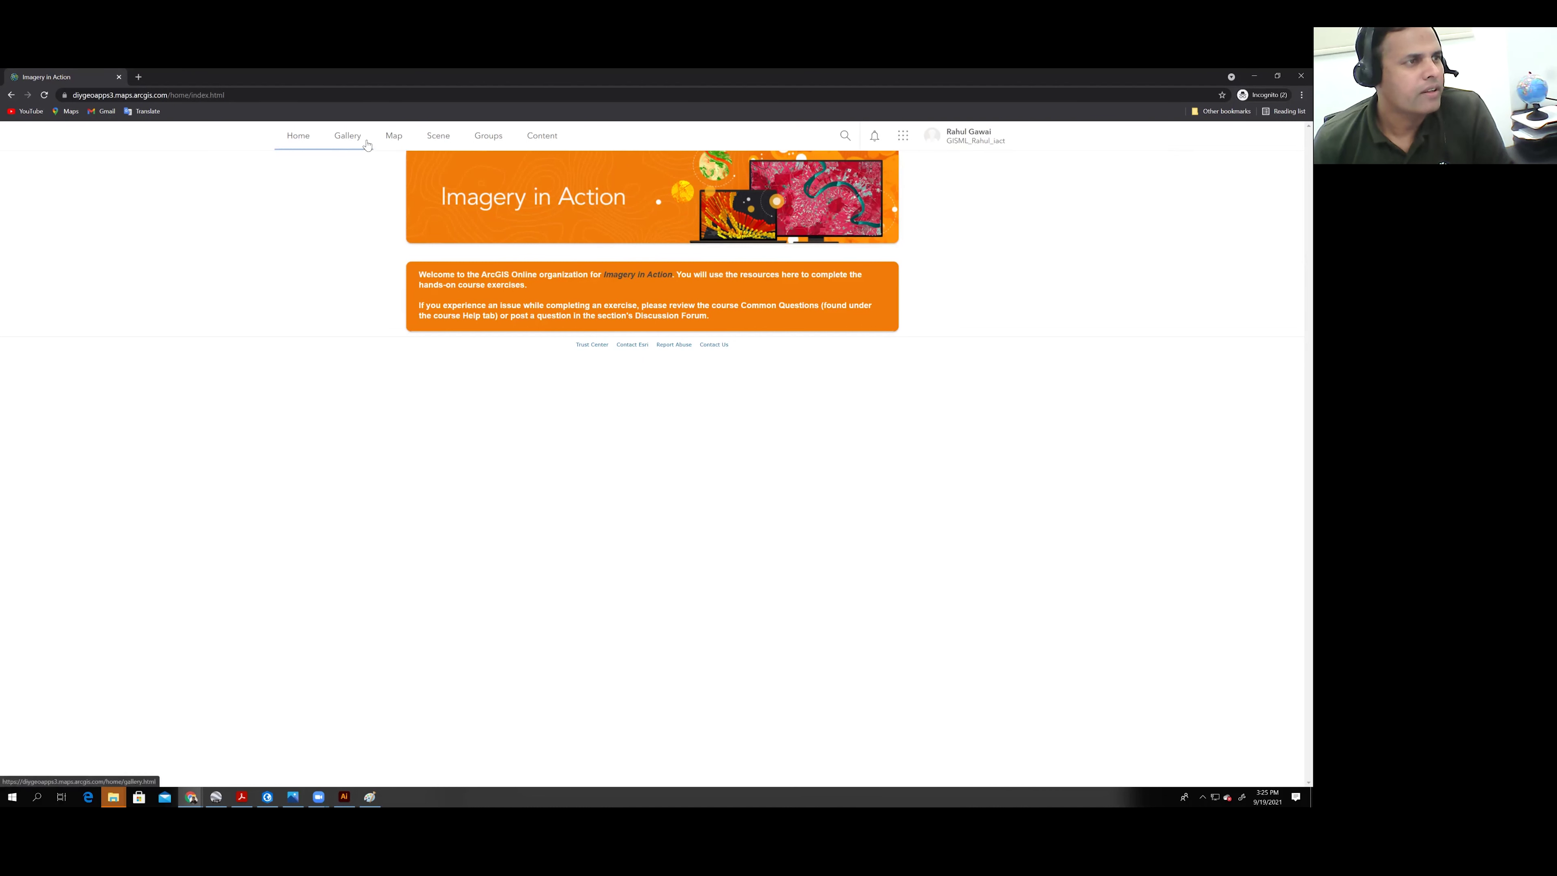
left_click(392, 142)
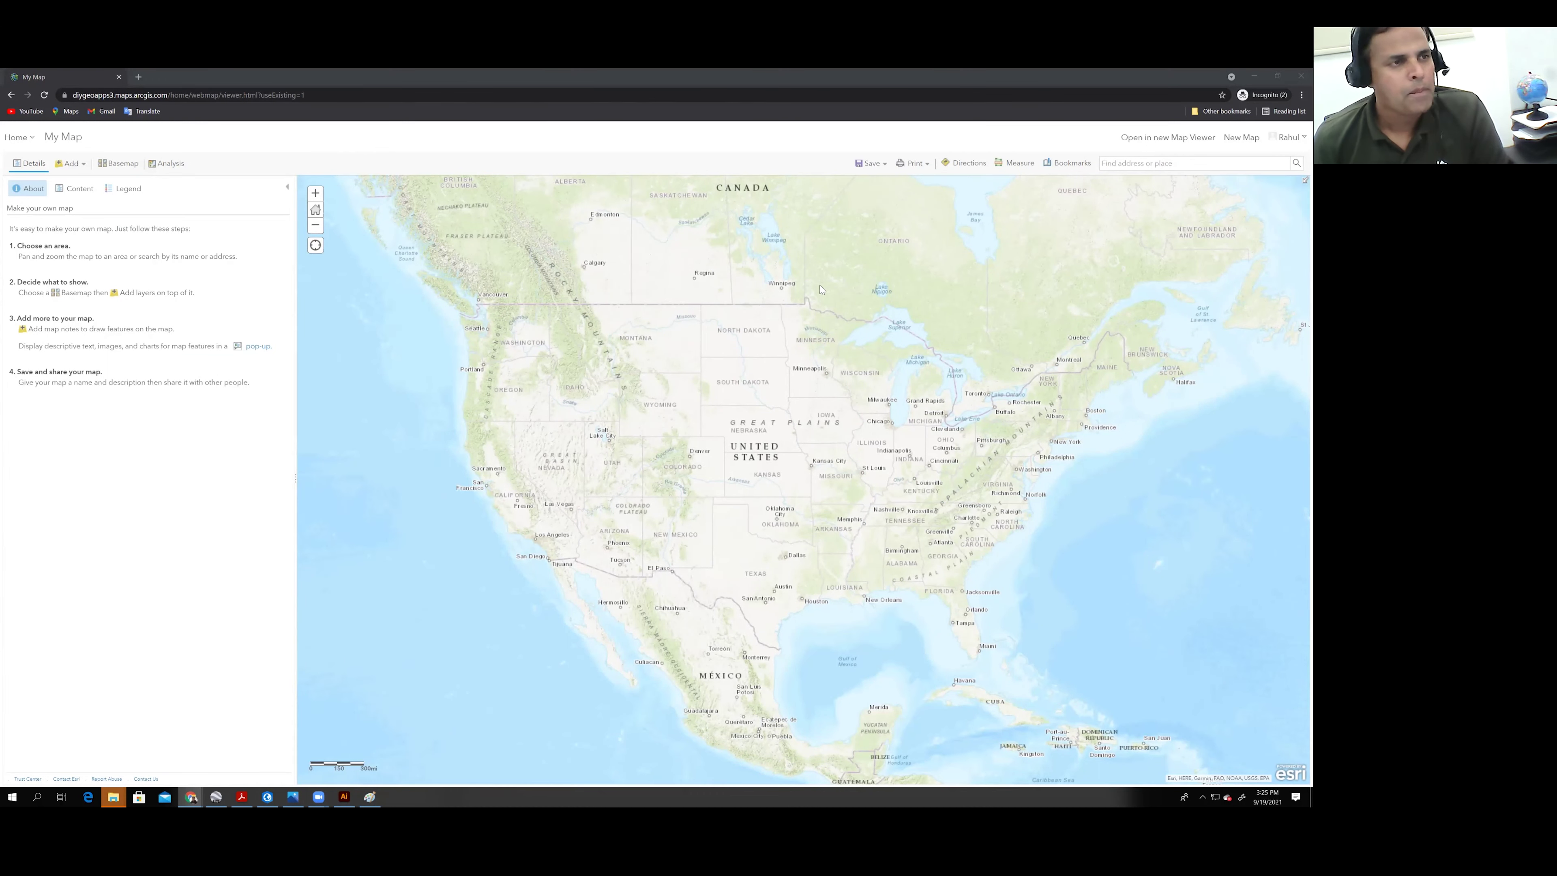
Step: Search all of ArcGIS Online for 'athens' and add the AthensTX_2018 imagery layer
left_click(84, 165)
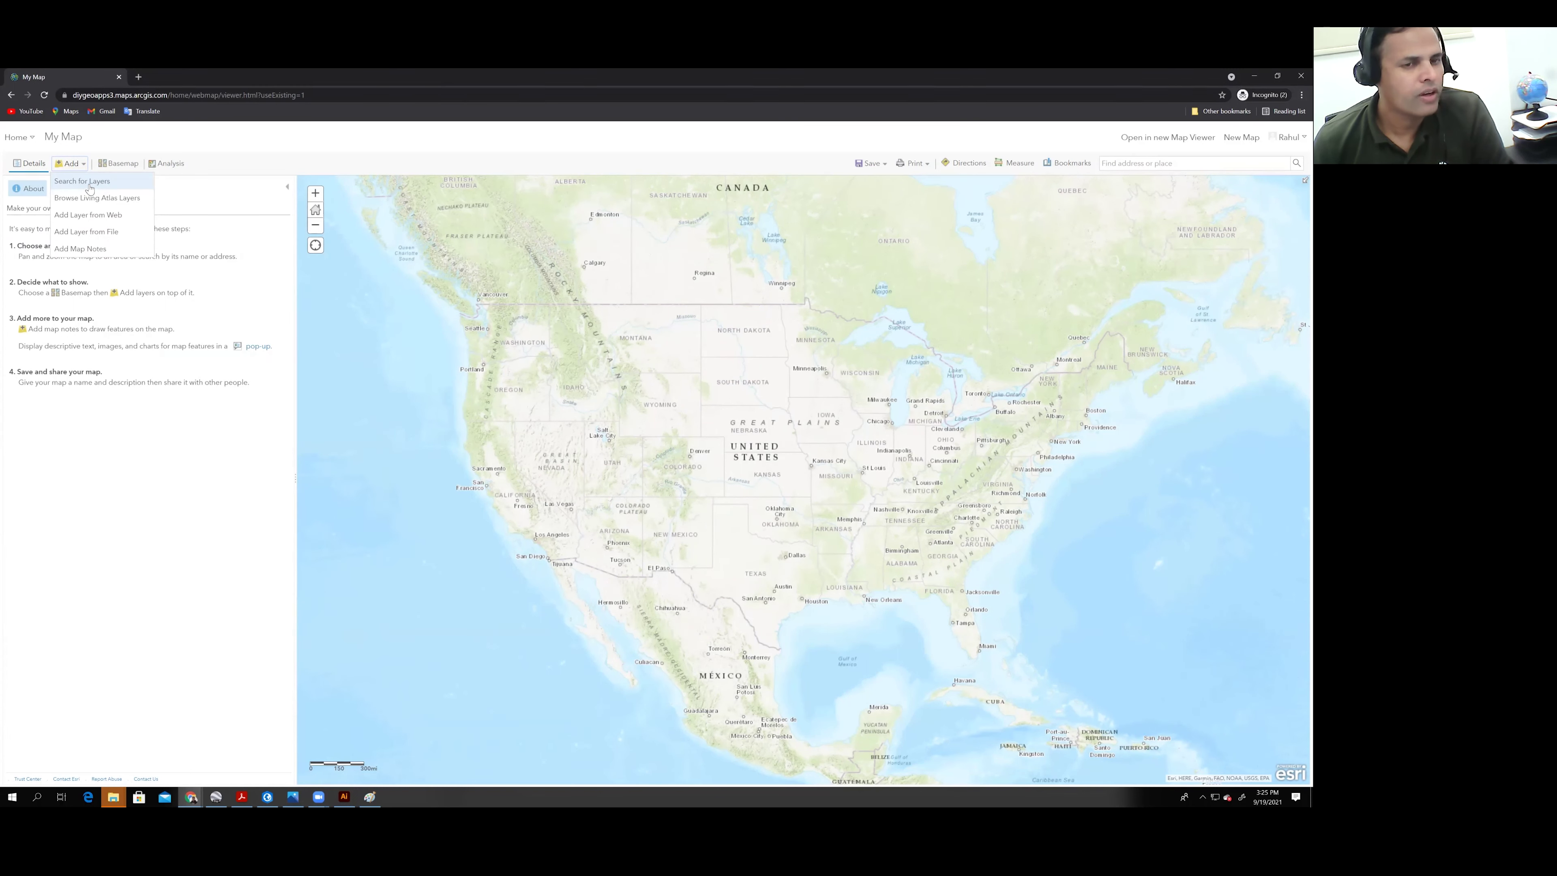
left_click(90, 184)
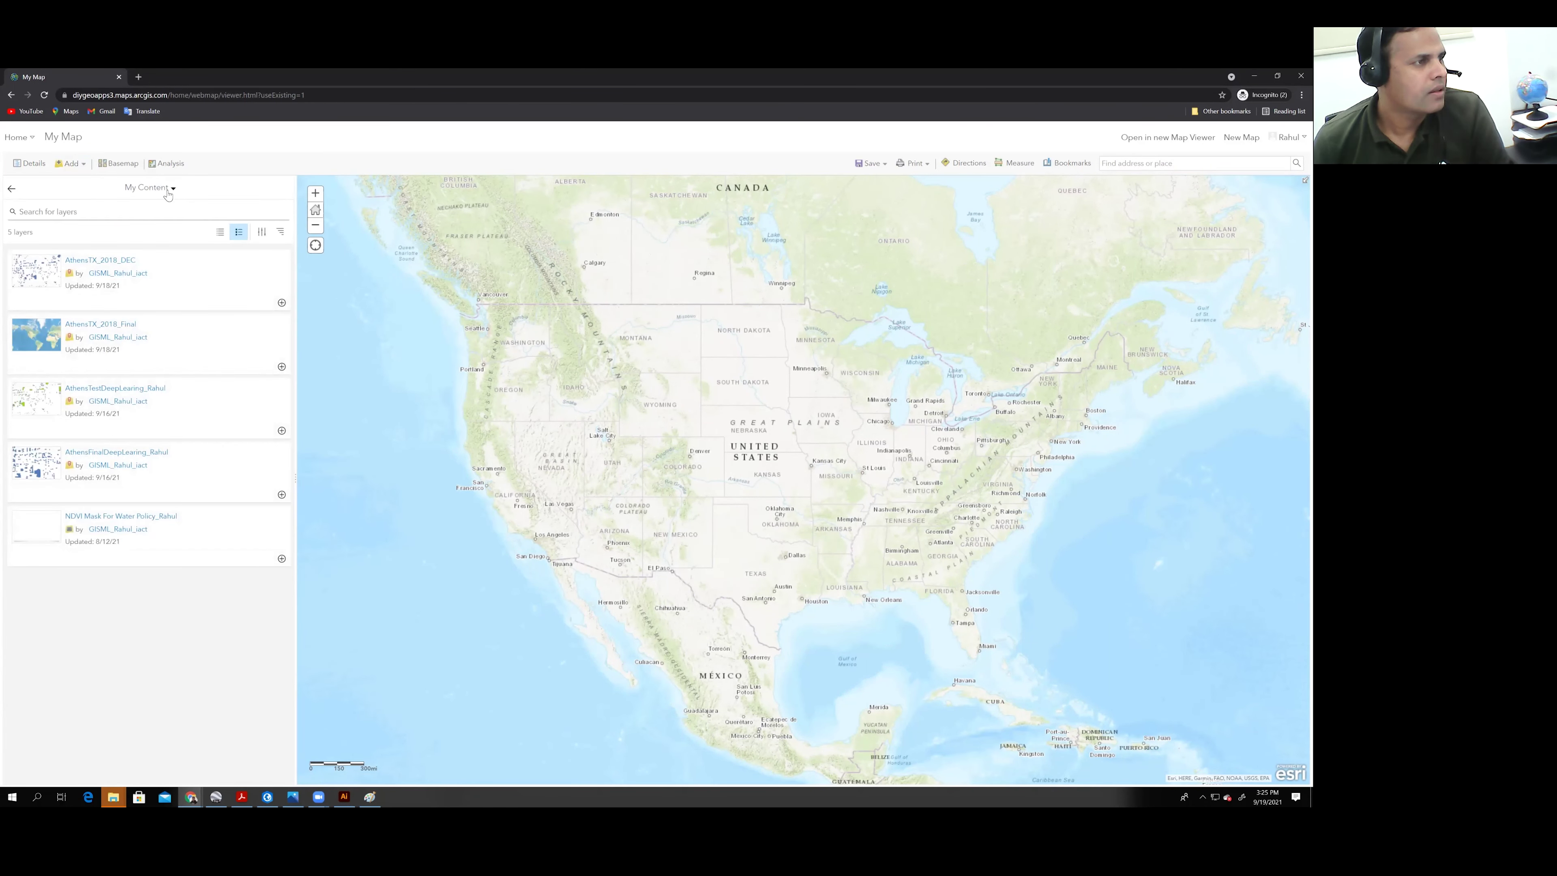
left_click(171, 191)
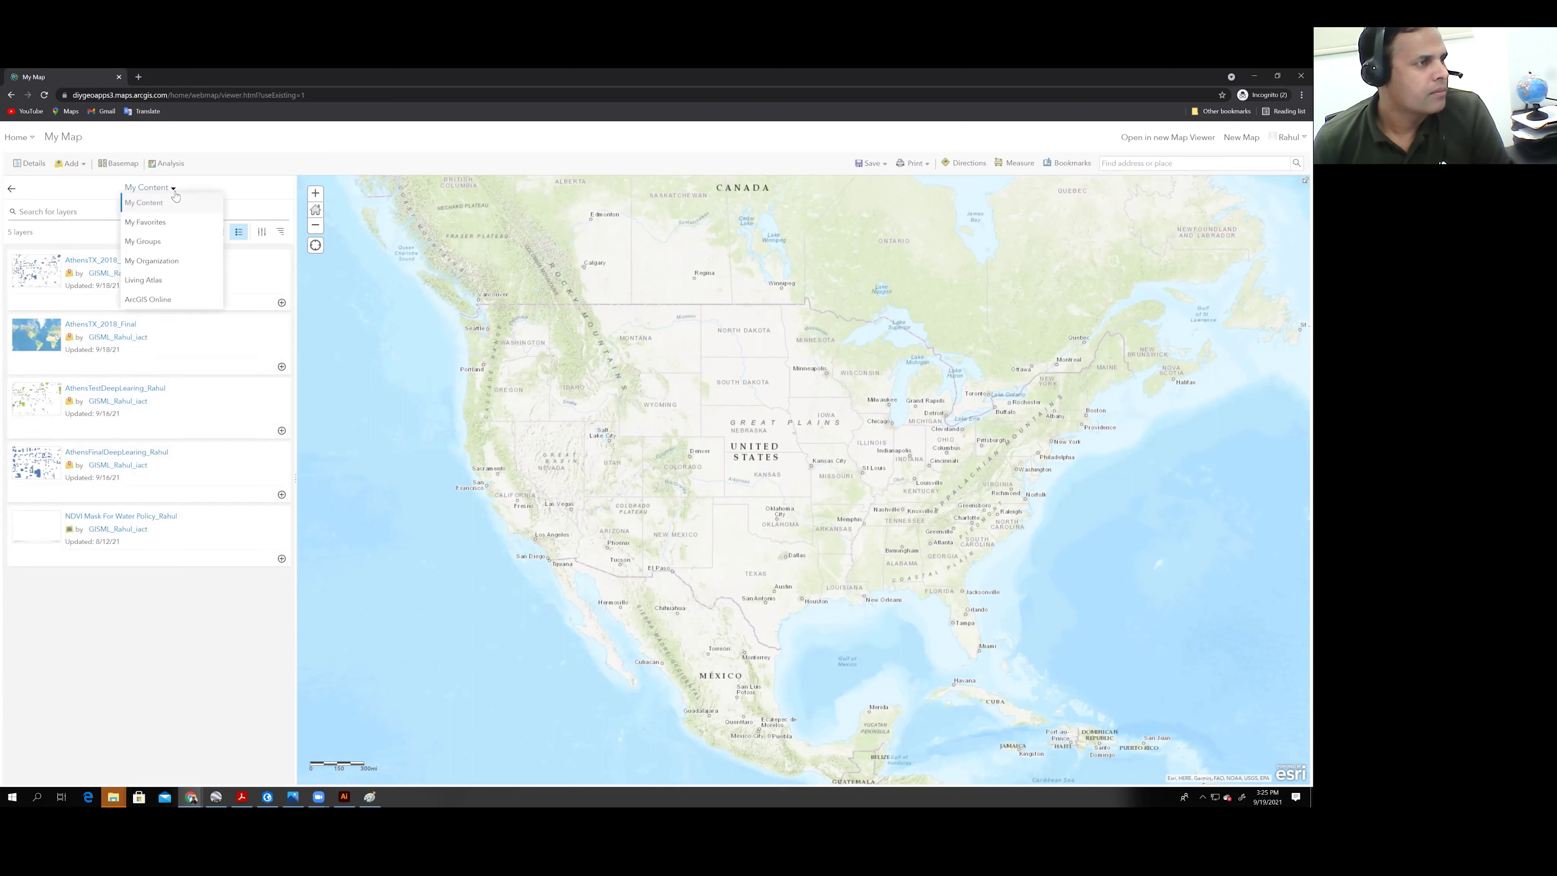
left_click(165, 302)
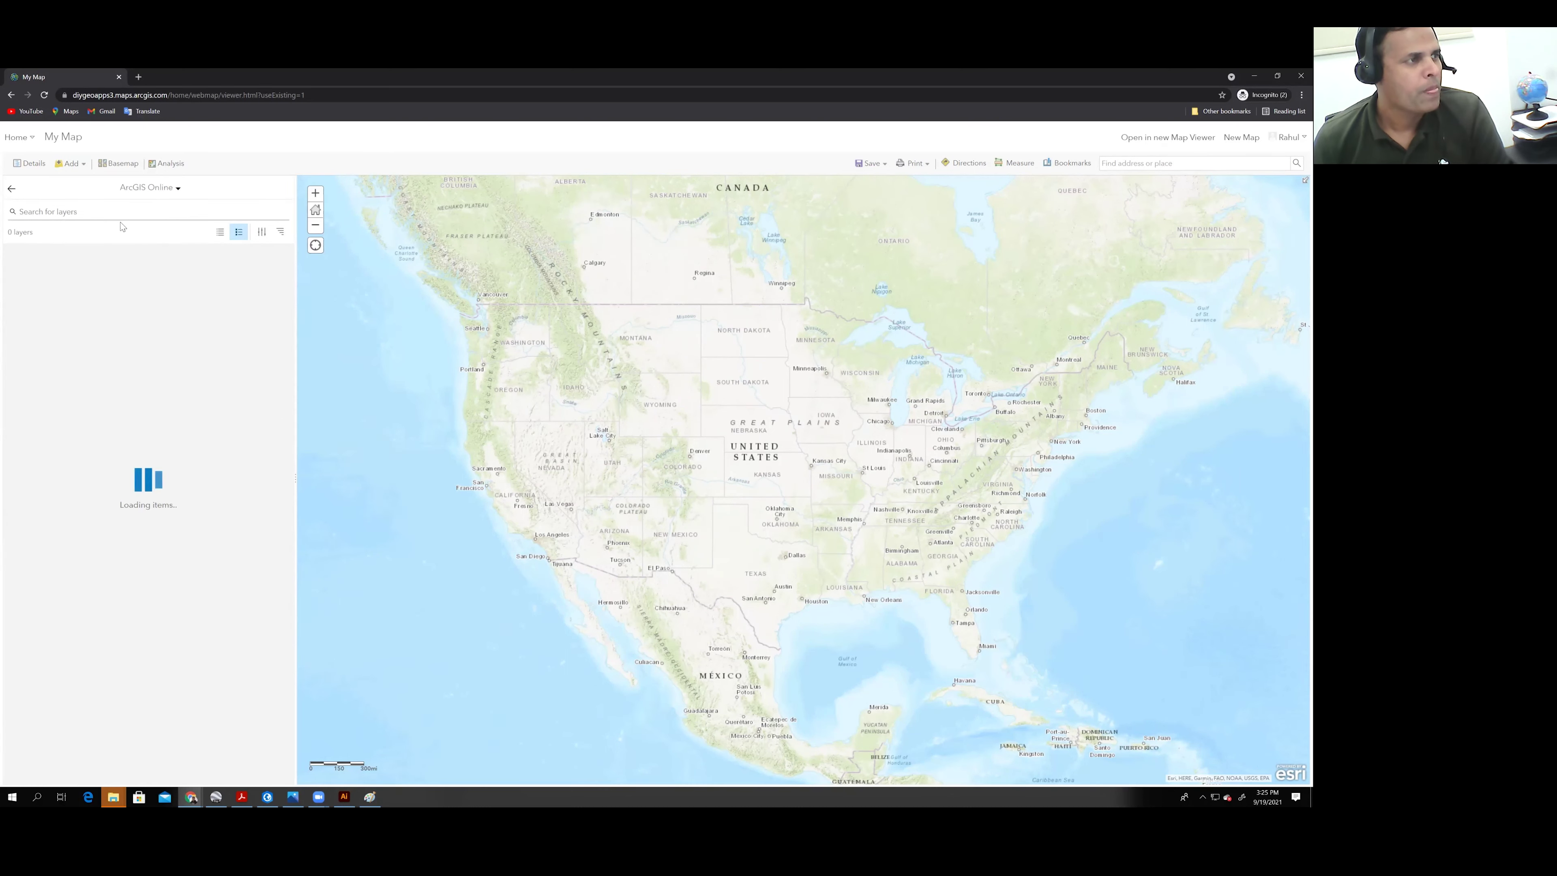
left_click(111, 213)
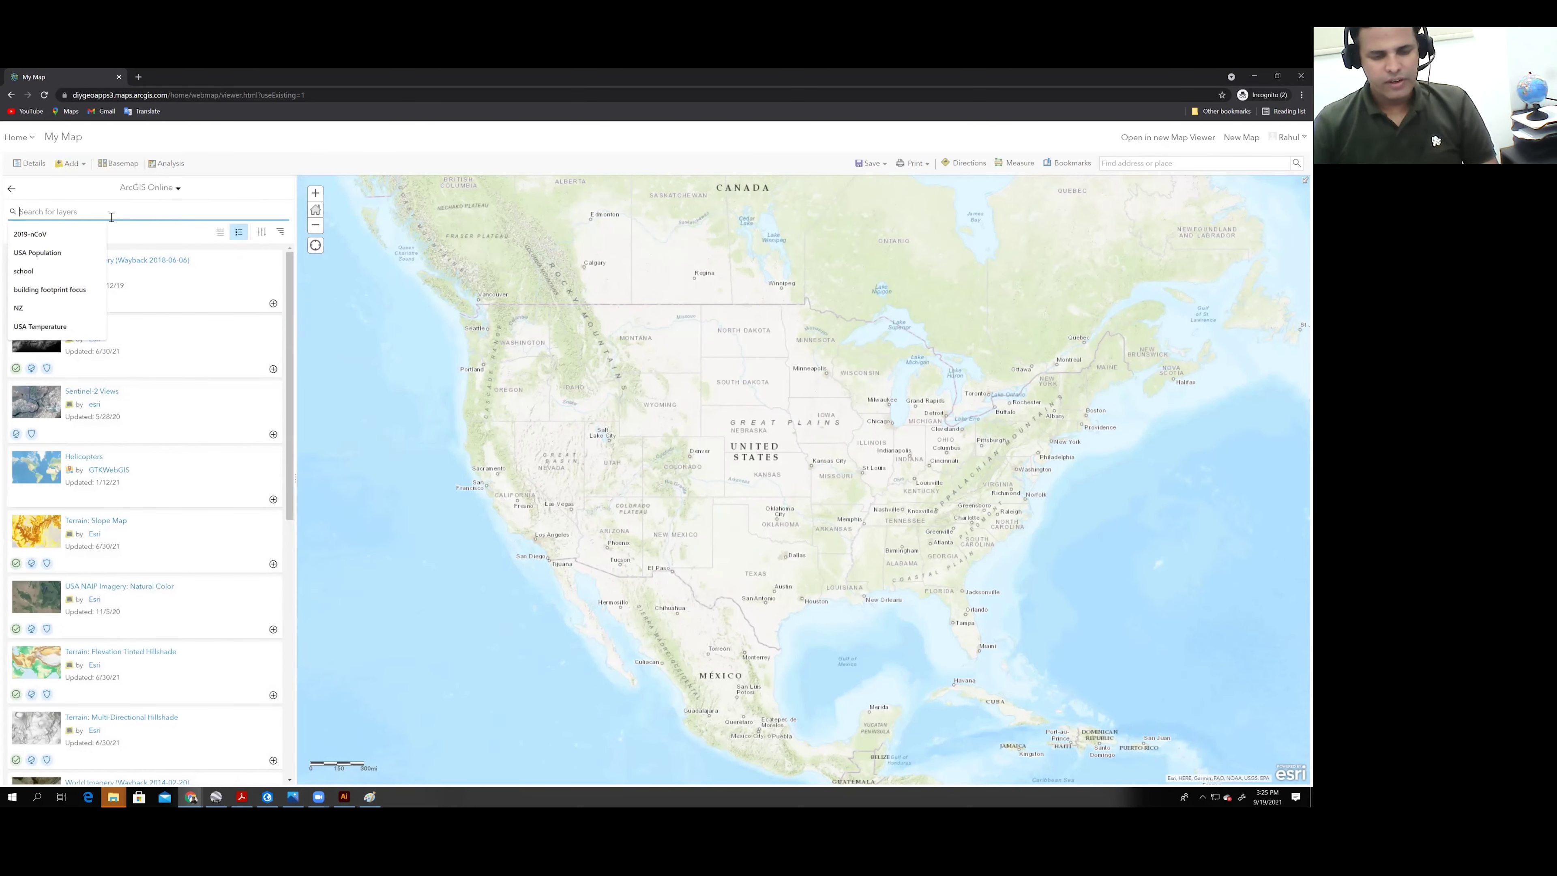
type("athensTx")
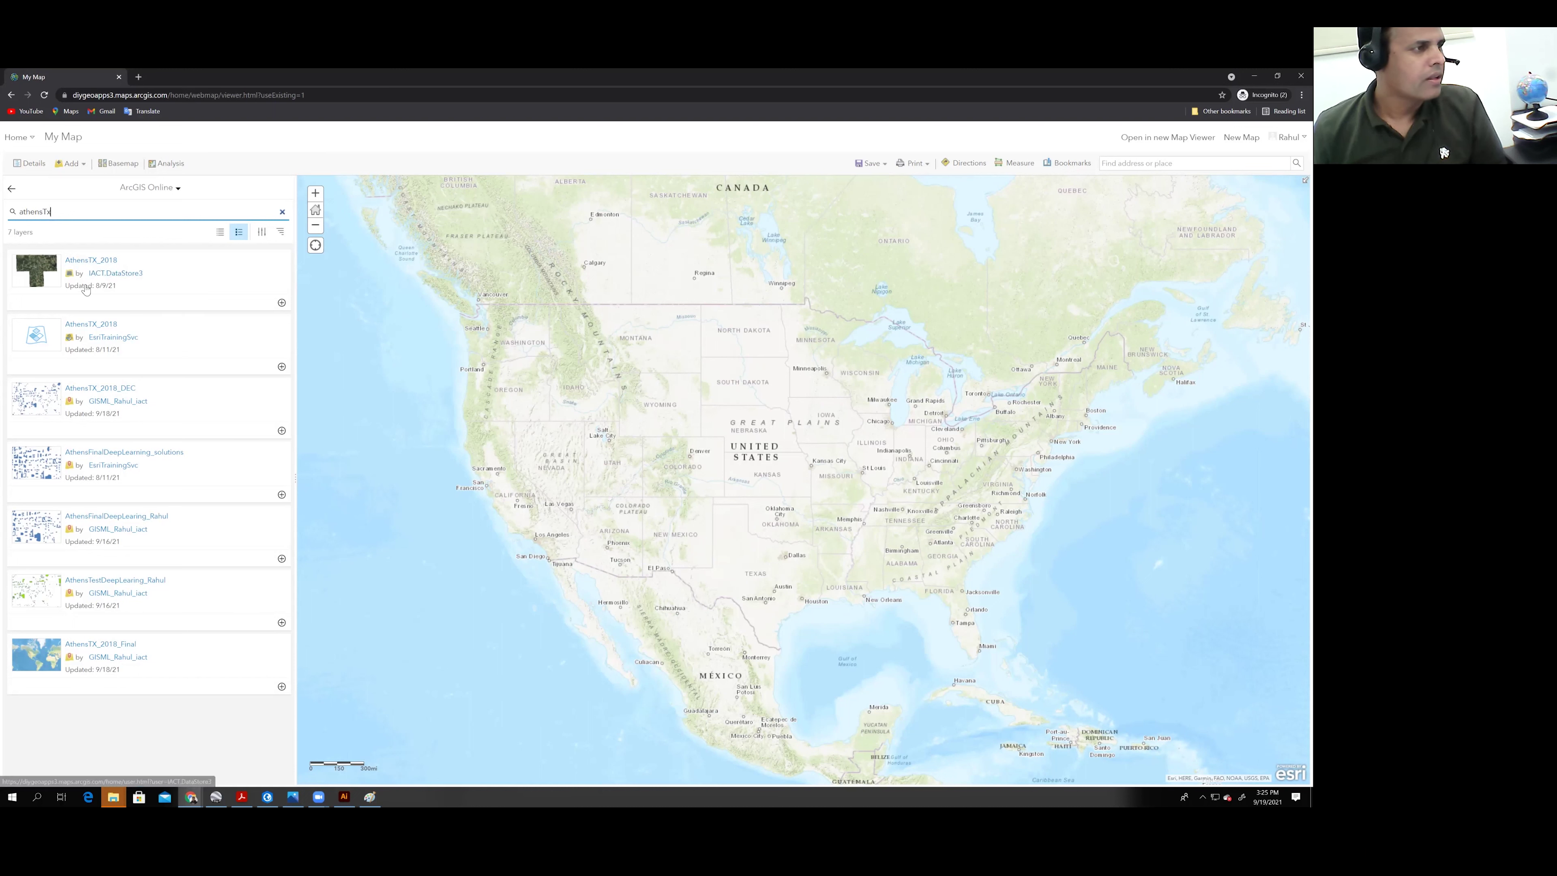
left_click(282, 304)
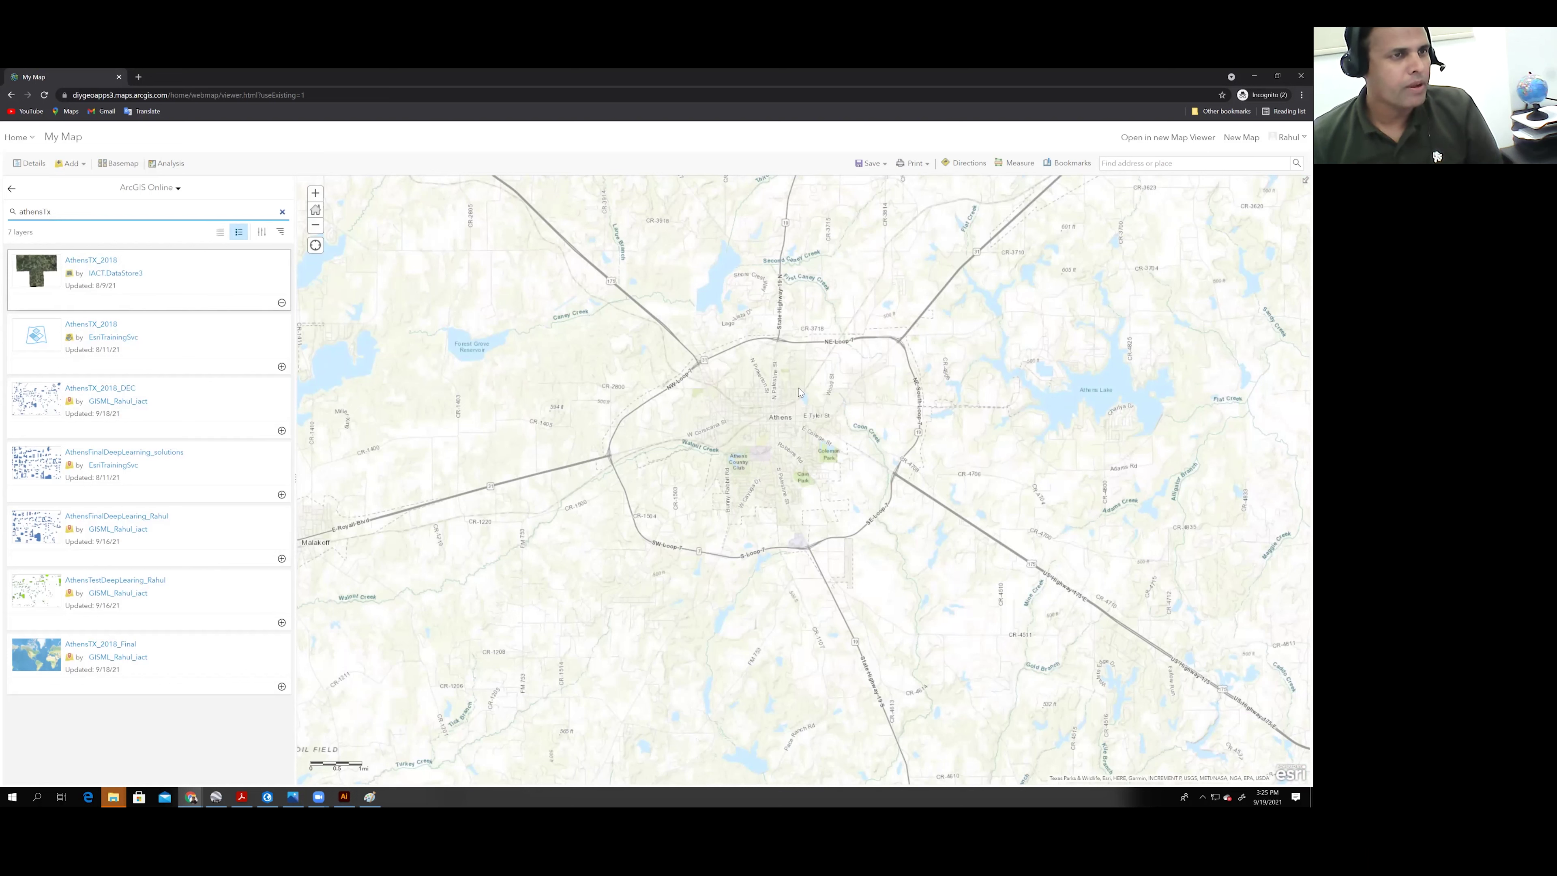
Step: Search 'building footprint focus', add the Building footprint focus area layer, and zoom onto it
left_click_drag(72, 212, 20, 212)
key("BackSpace")
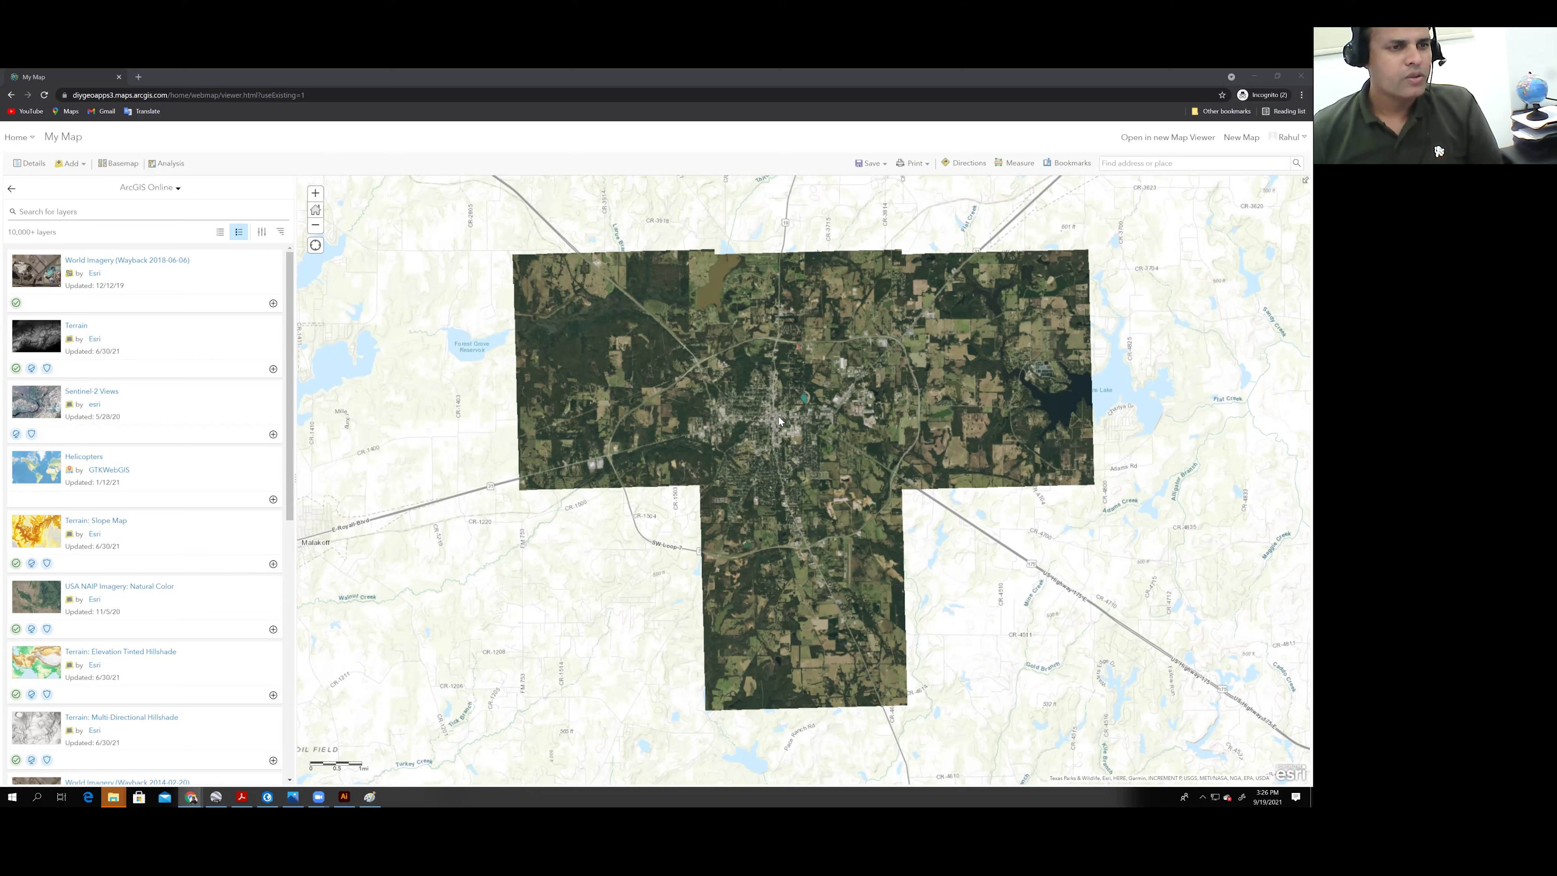
left_click(76, 211)
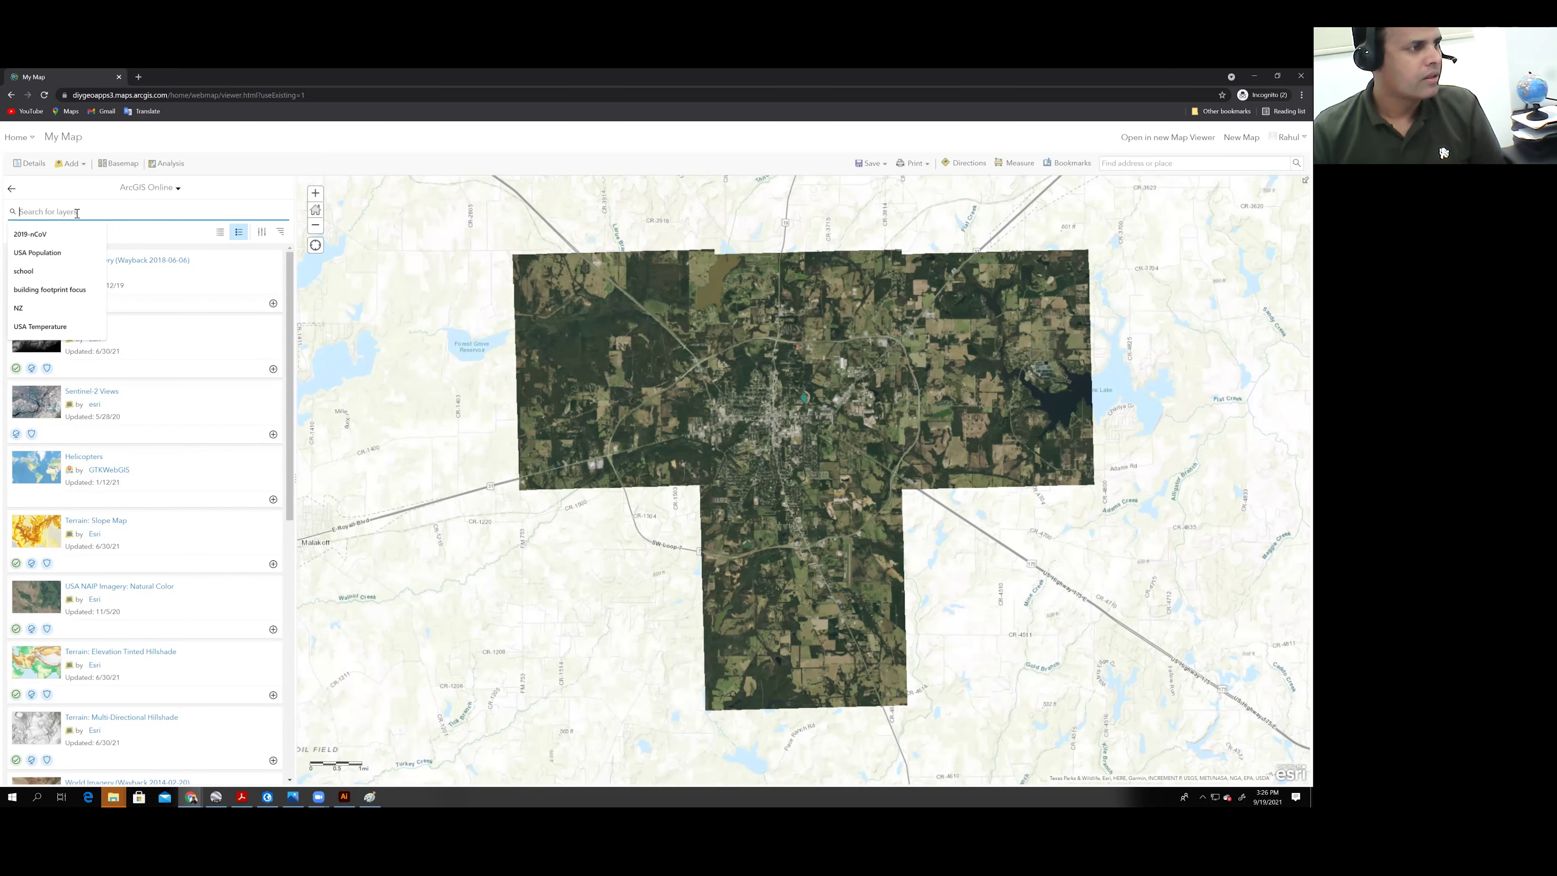
left_click(50, 289)
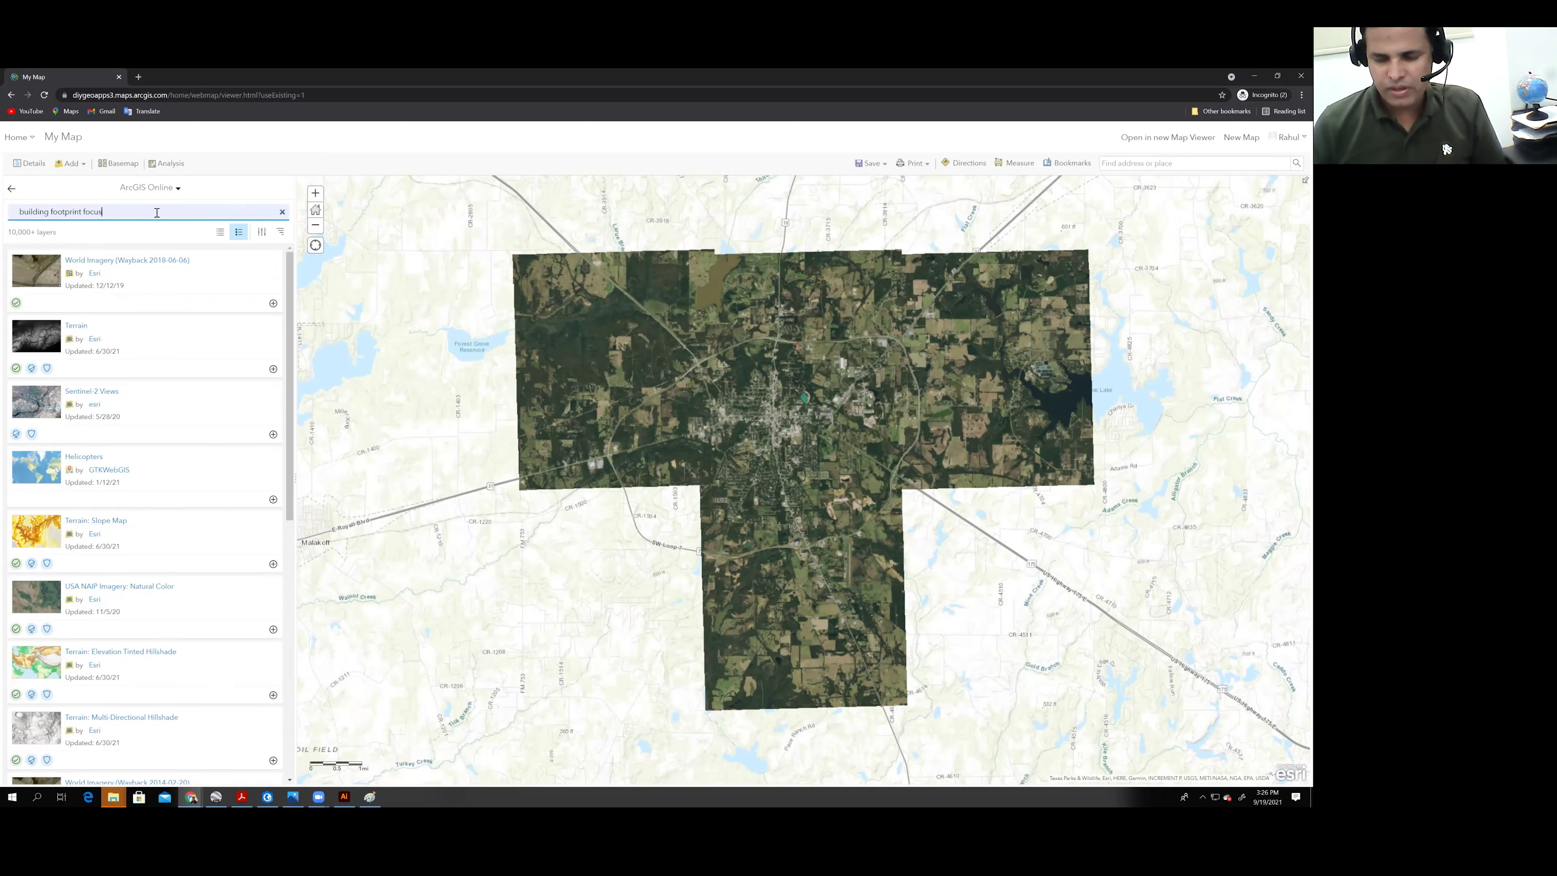
key("Return")
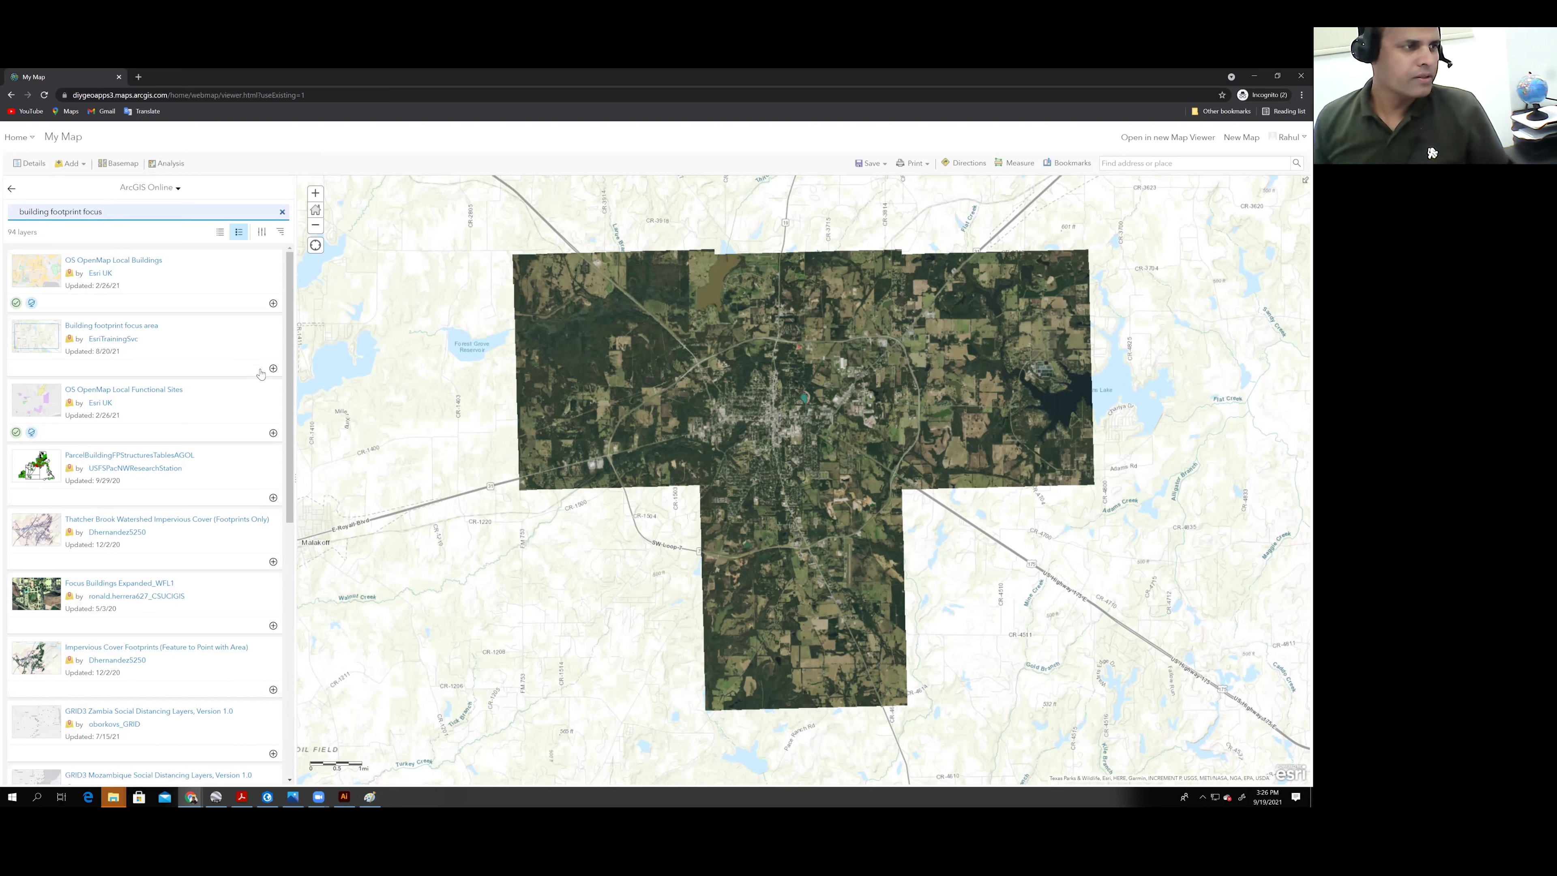
left_click(273, 369)
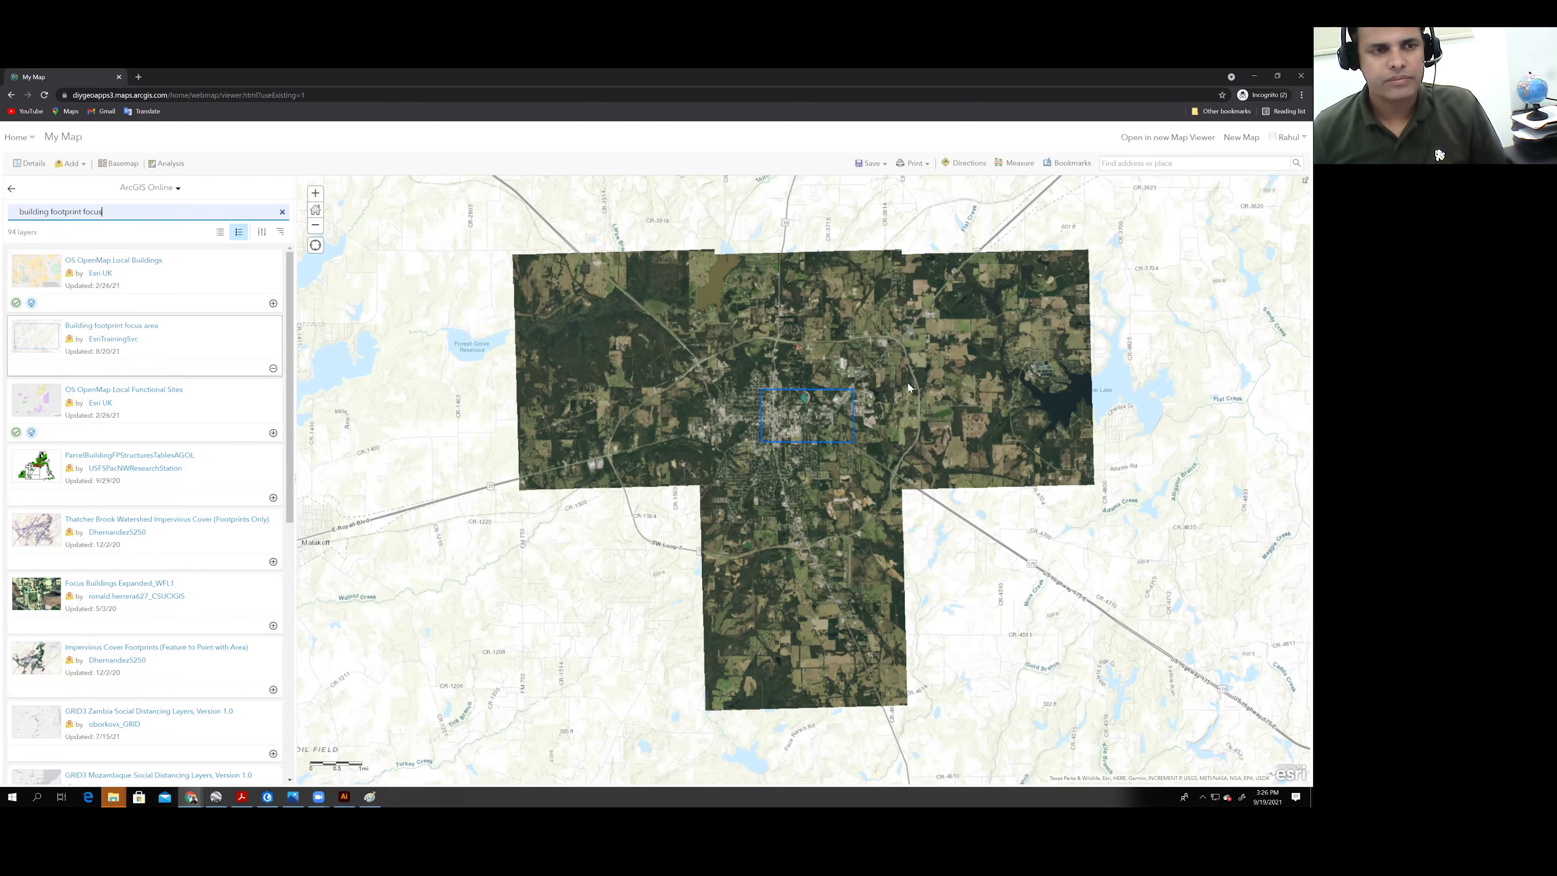
scroll(804, 402, "up", 2)
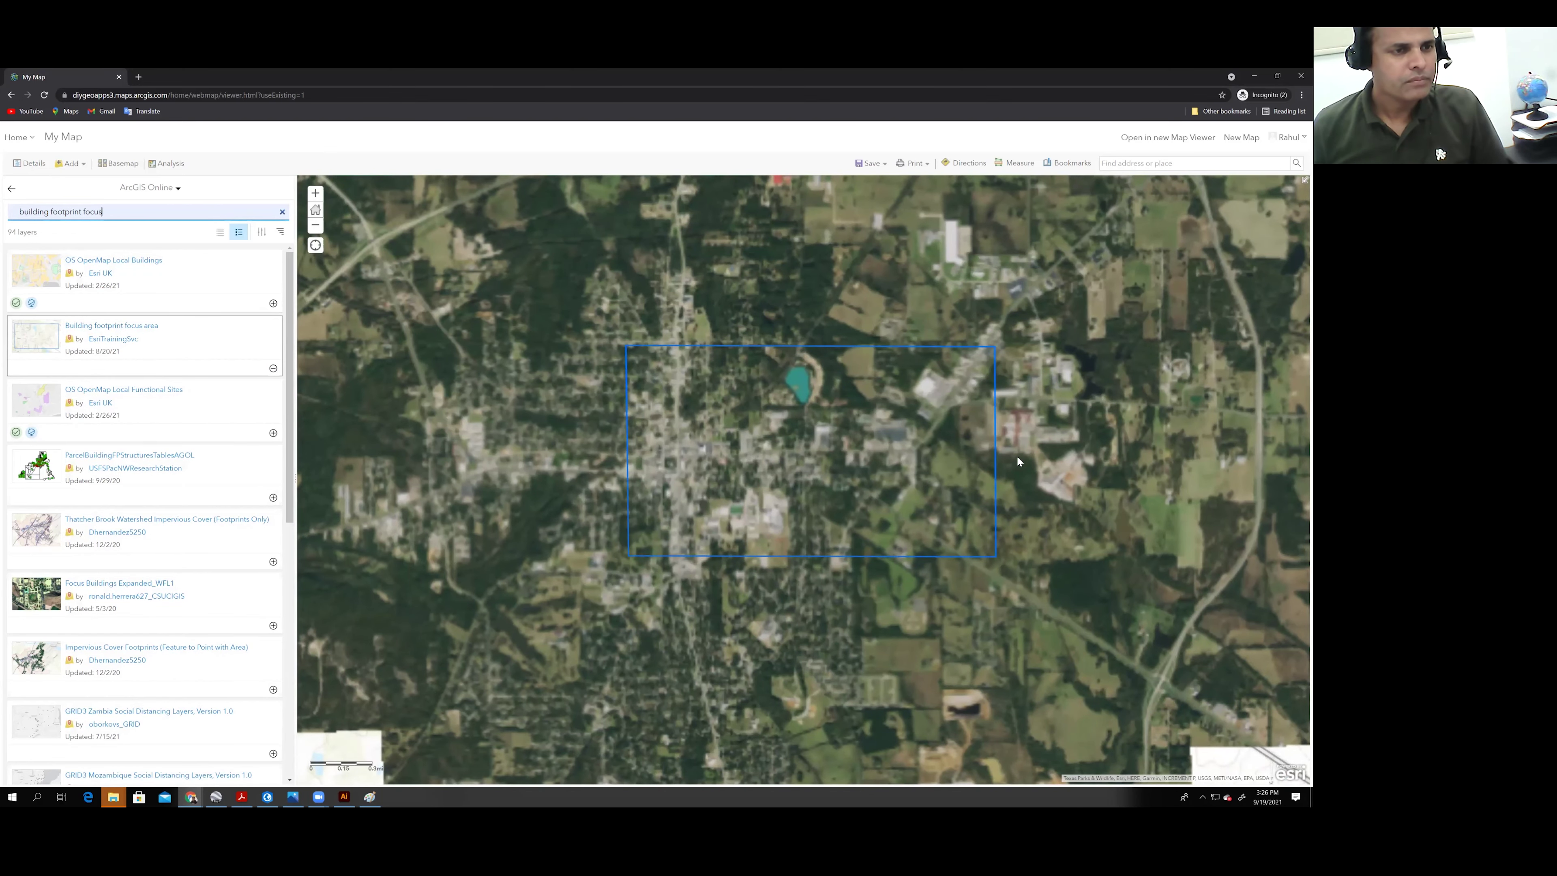
left_click_drag(907, 474, 914, 437)
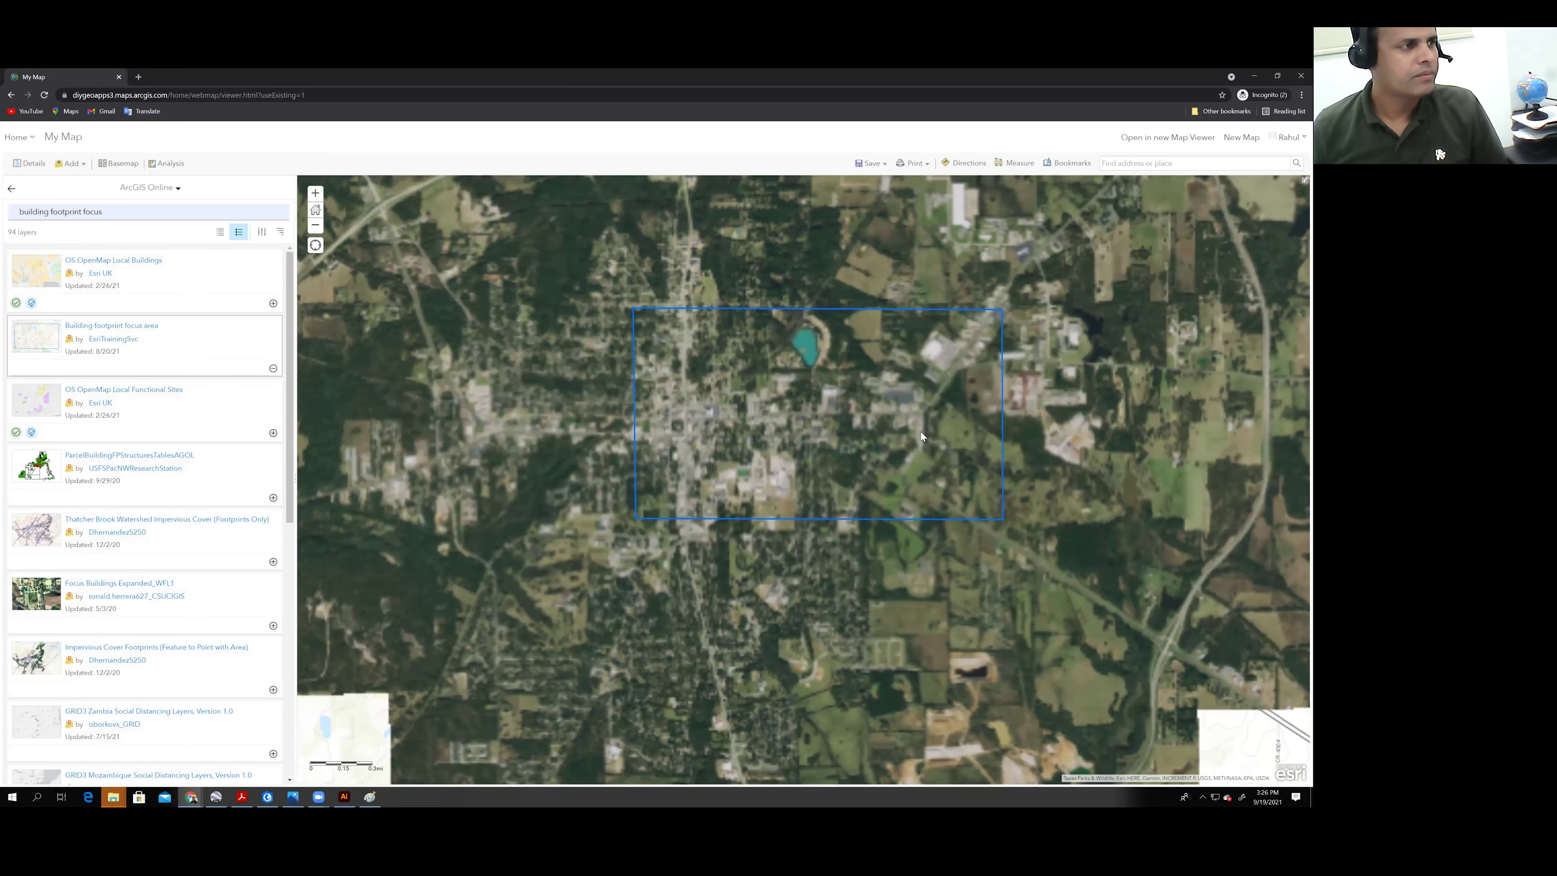
Step: Return to the map's layer list, centre the focus rectangle, and bring up Raster Analysis
left_click(11, 190)
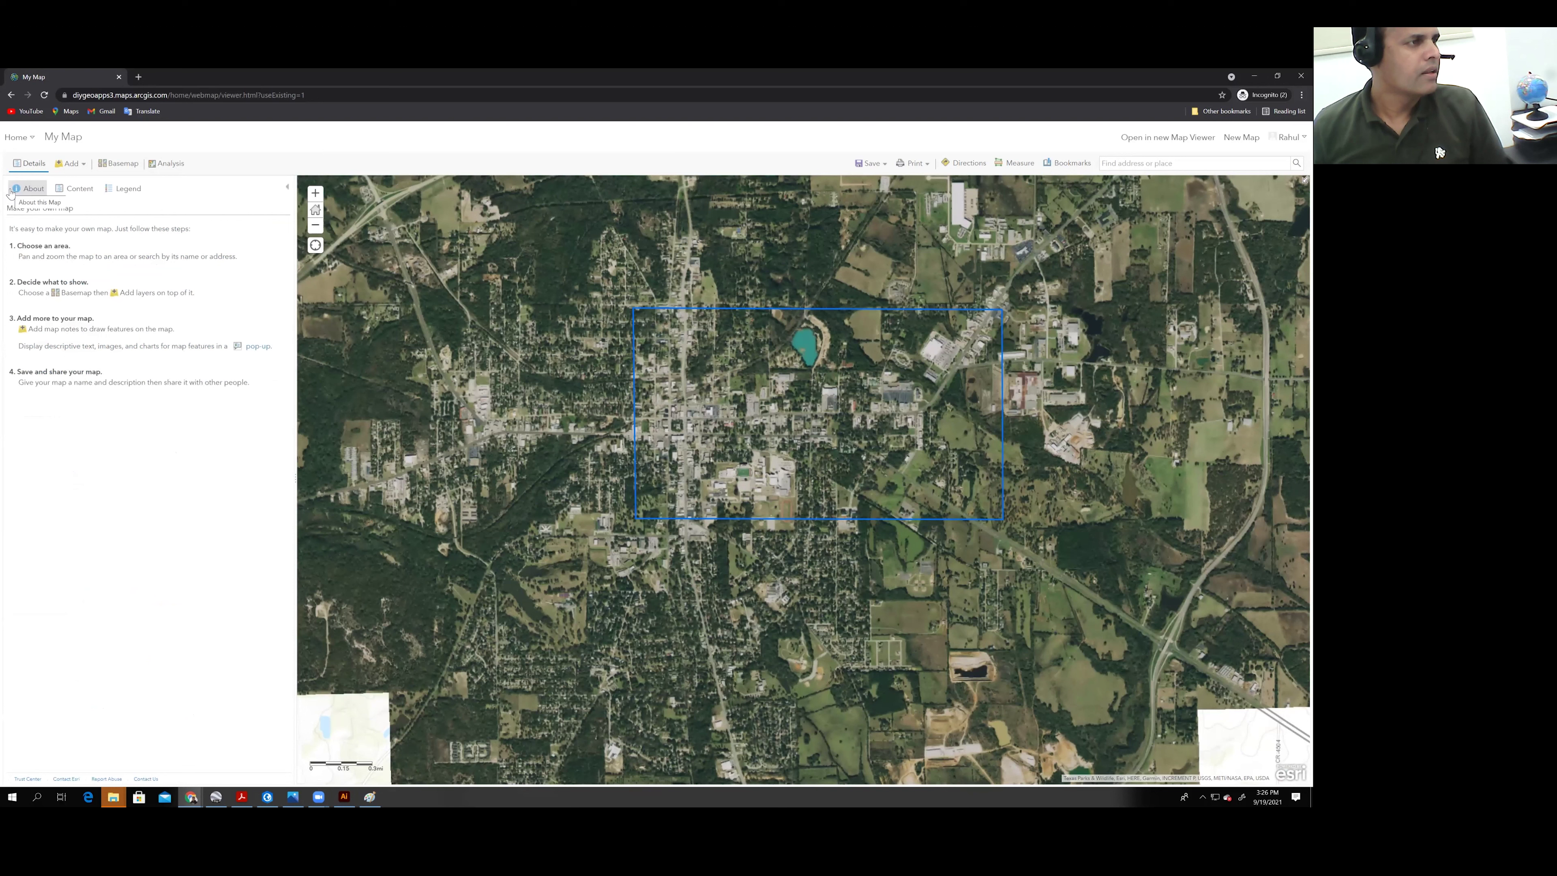
left_click(79, 191)
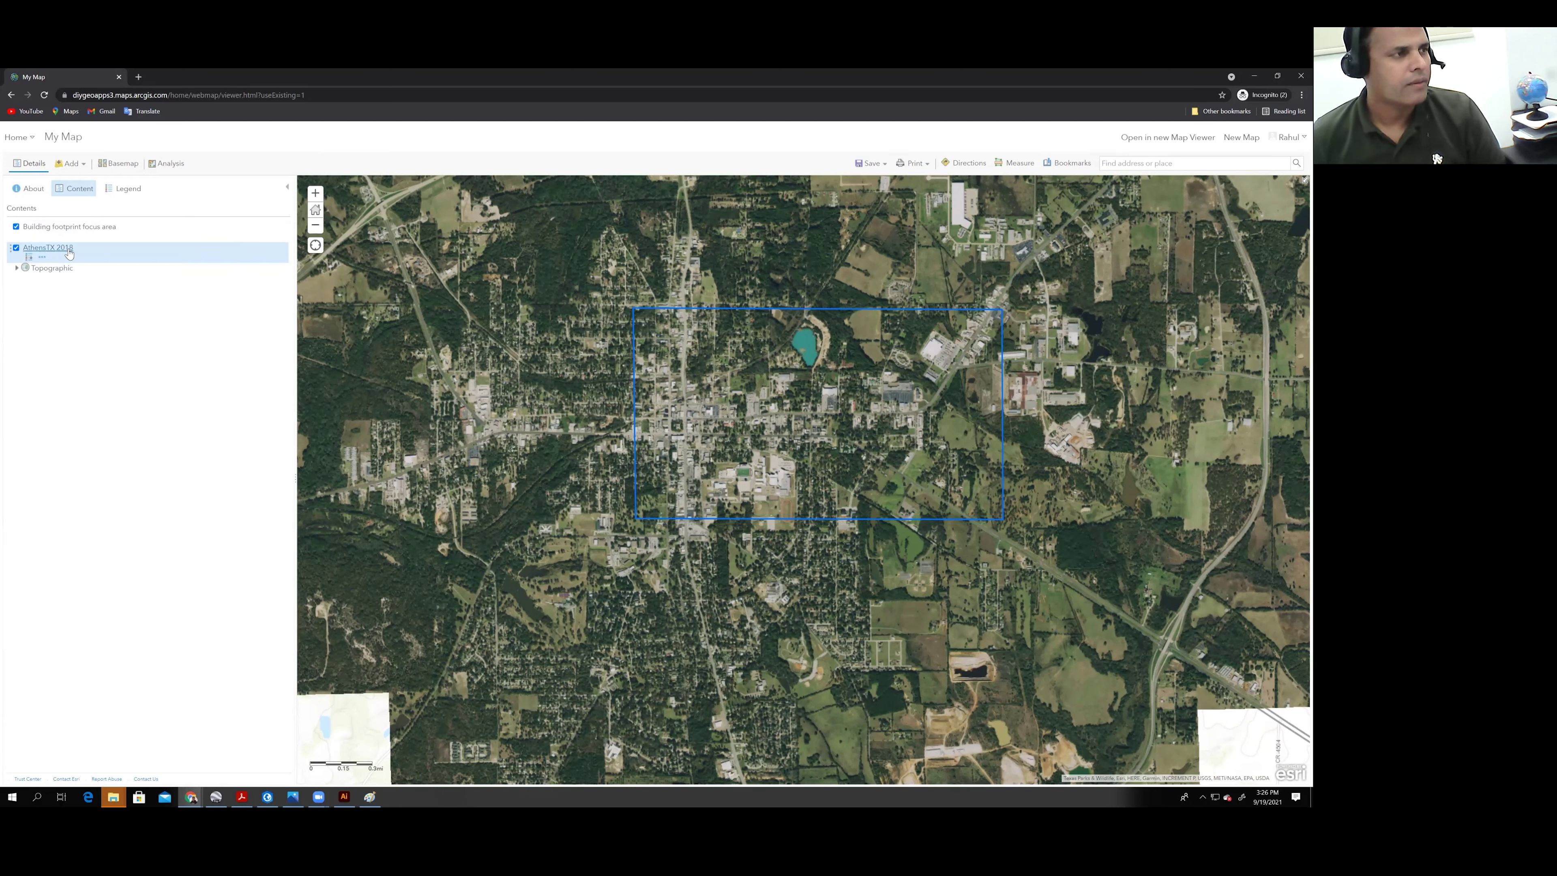
mouse_move(67, 236)
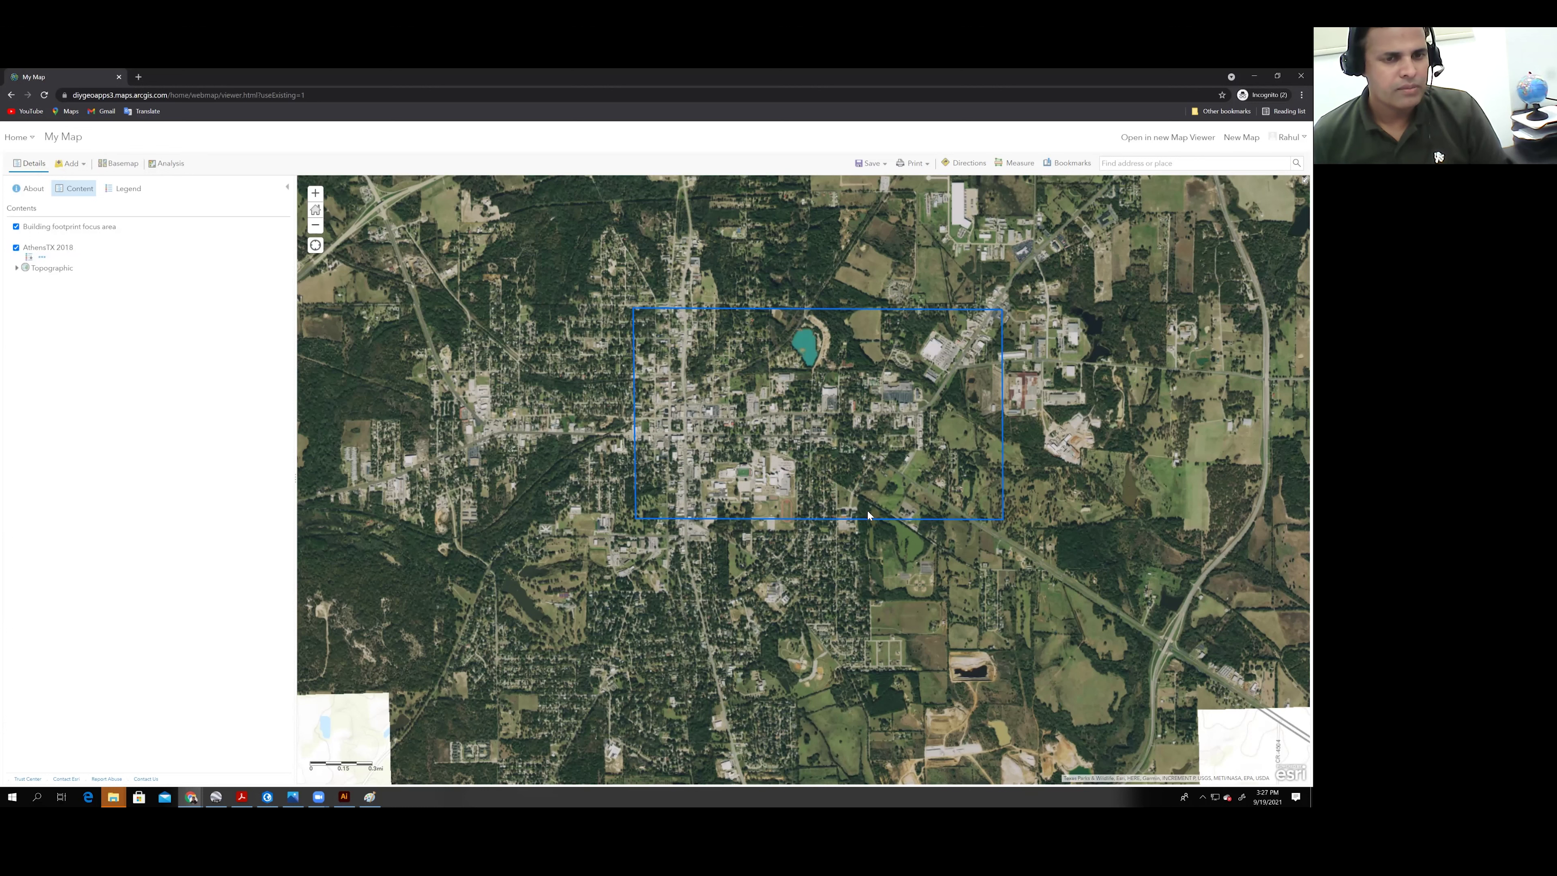
left_click_drag(903, 454, 815, 468)
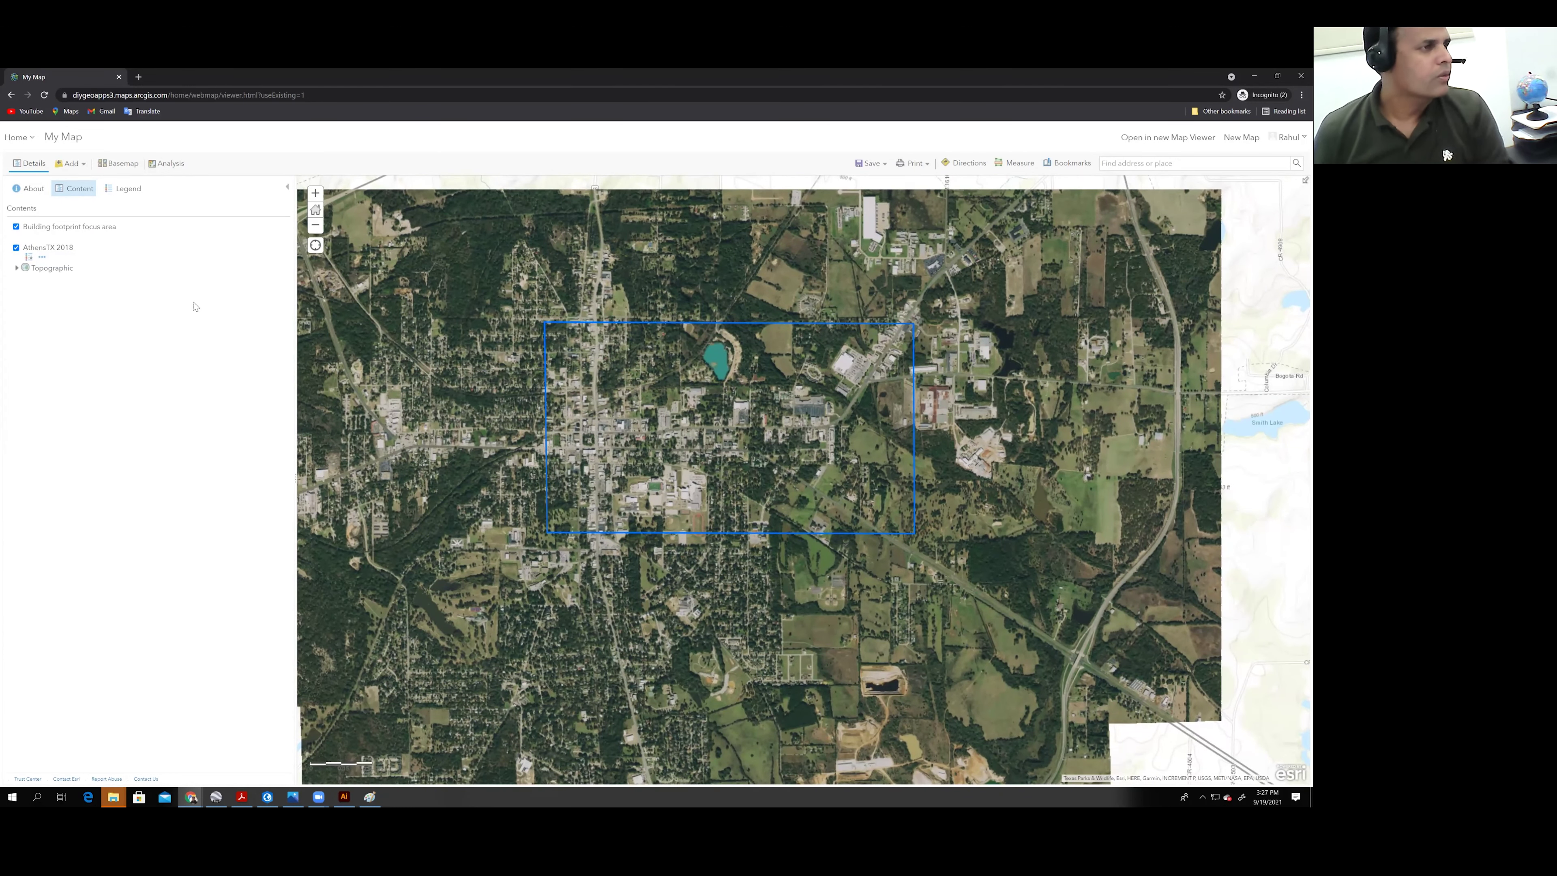
left_click(174, 172)
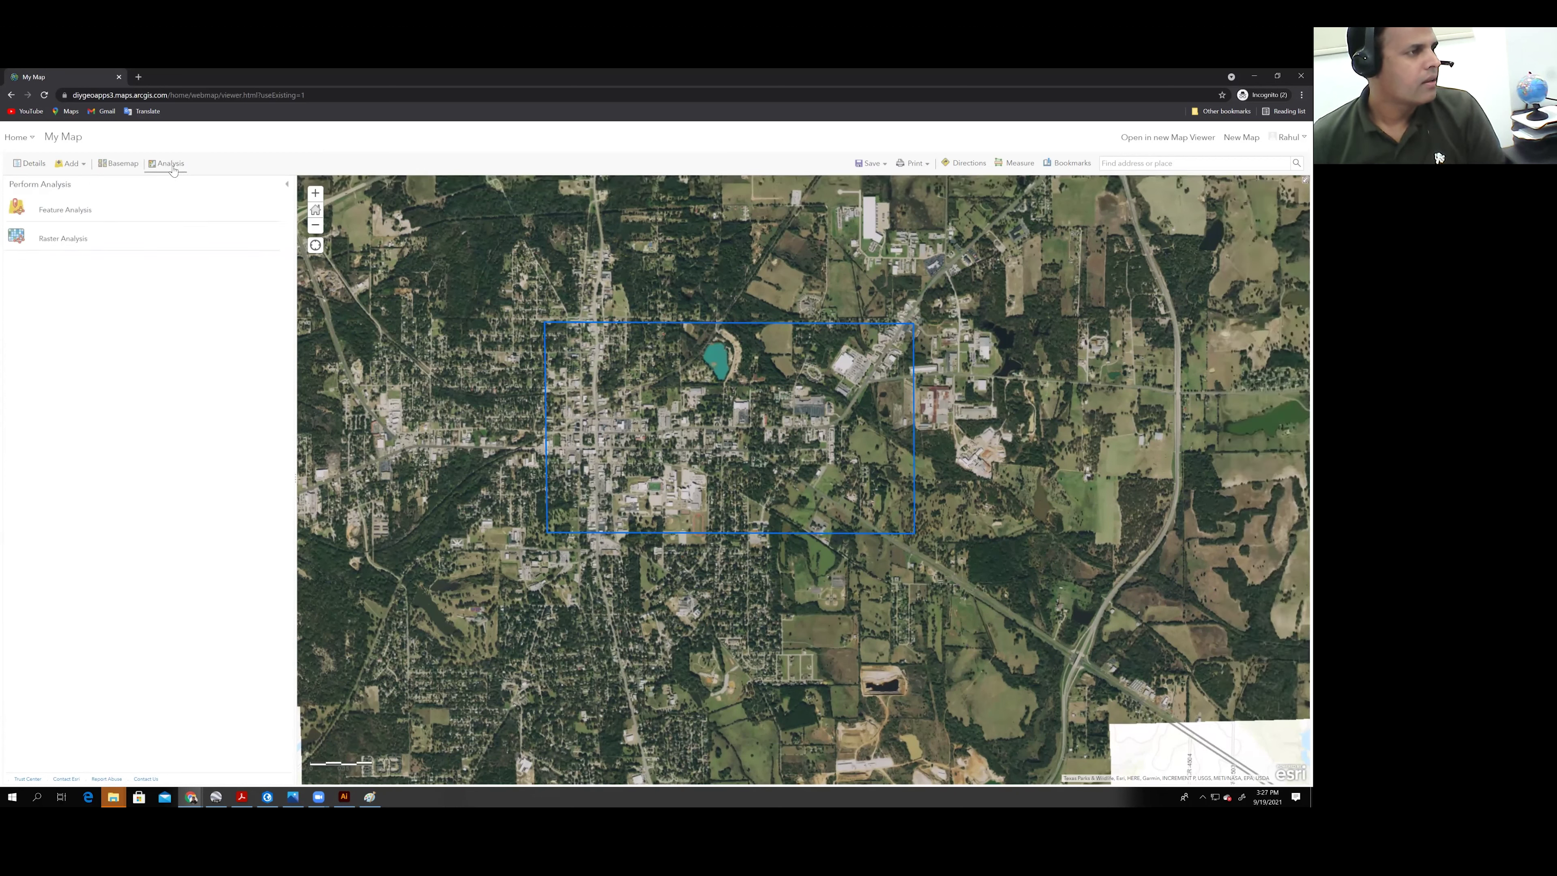
left_click(71, 245)
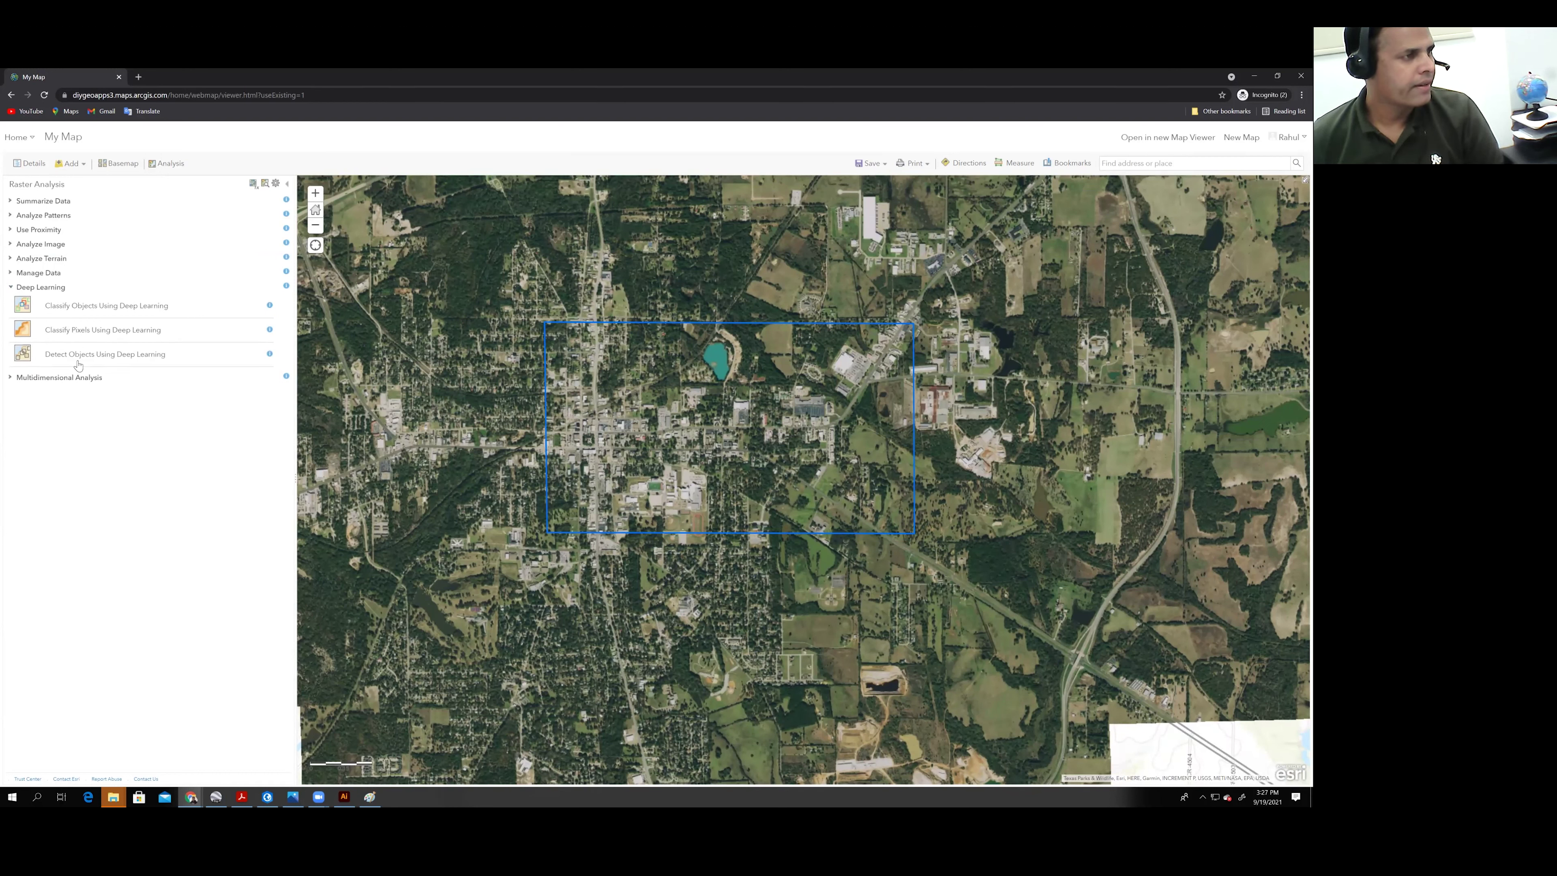
Step: Open Detect Objects Using Deep Learning and set processing extent and mask to Building footprint focus area
left_click(126, 359)
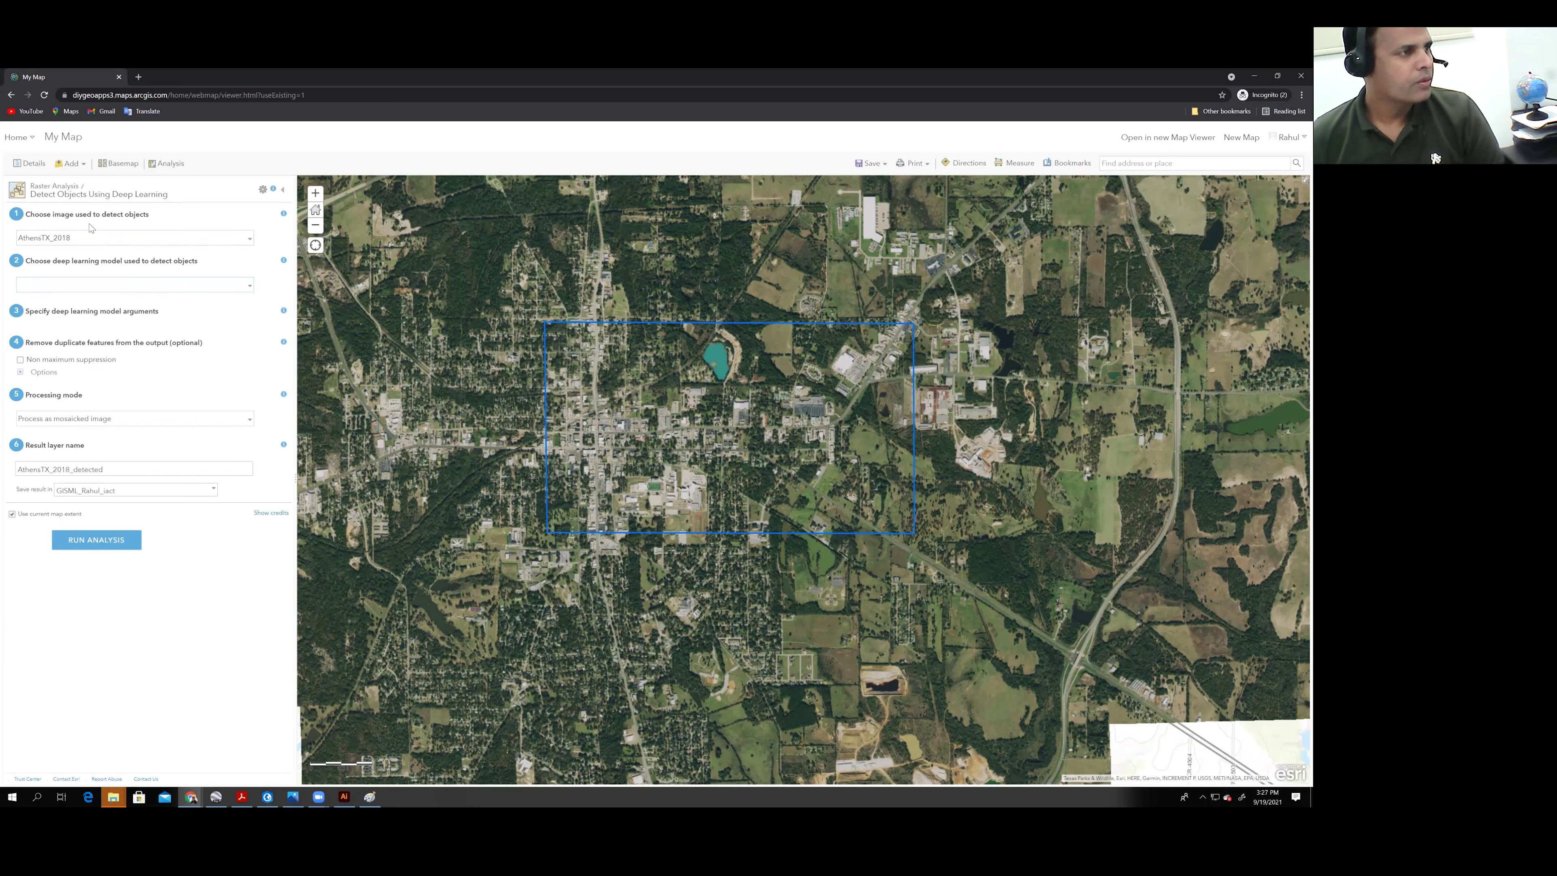
left_click(262, 191)
left_click_drag(653, 359, 636, 269)
left_click(699, 319)
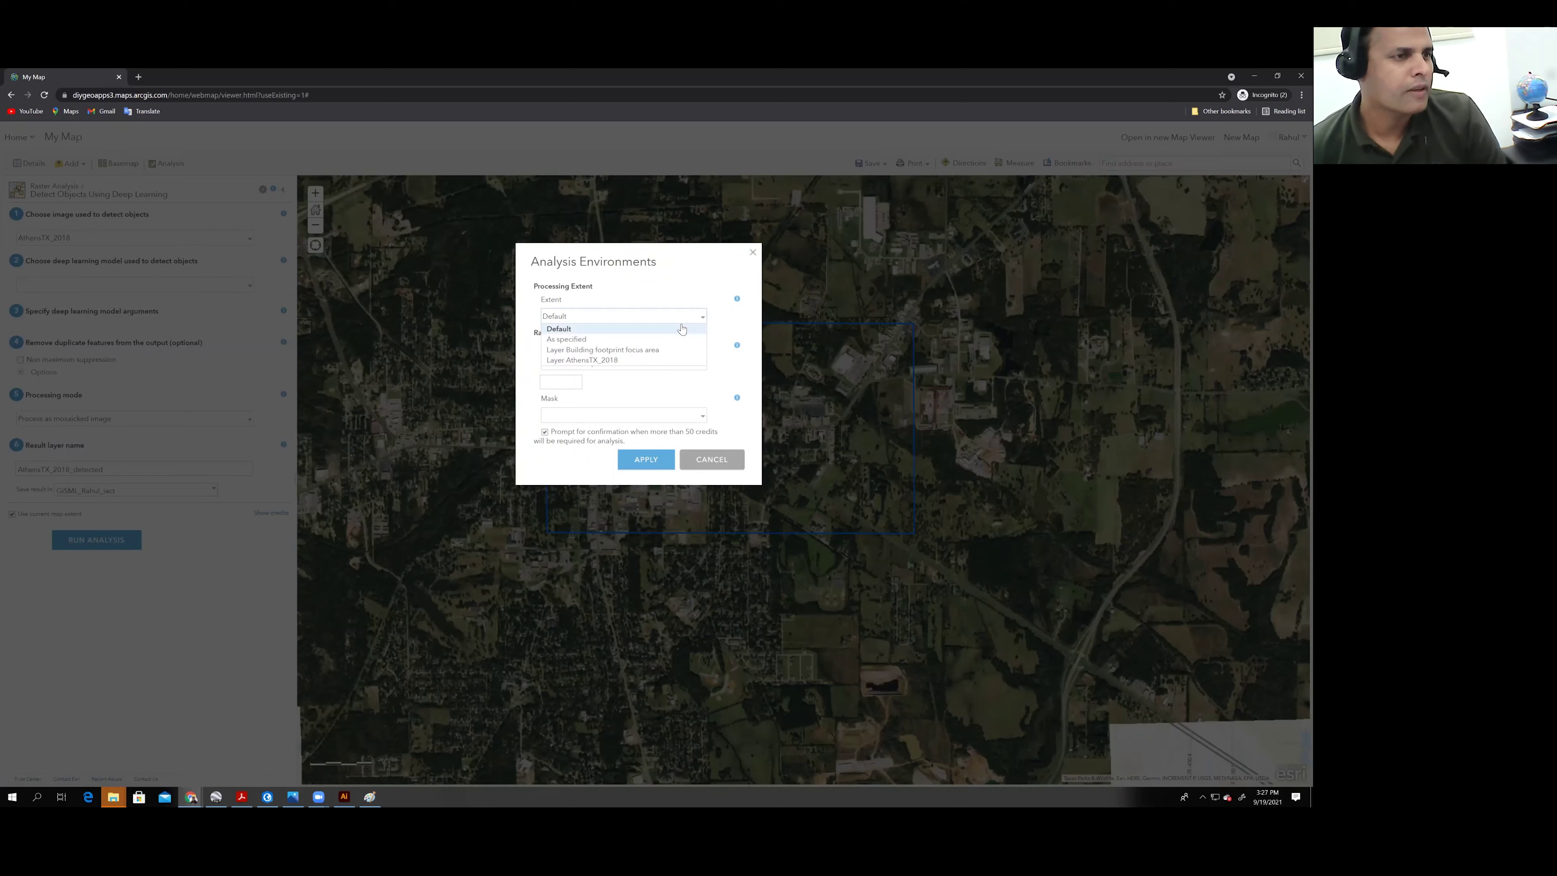
left_click(638, 354)
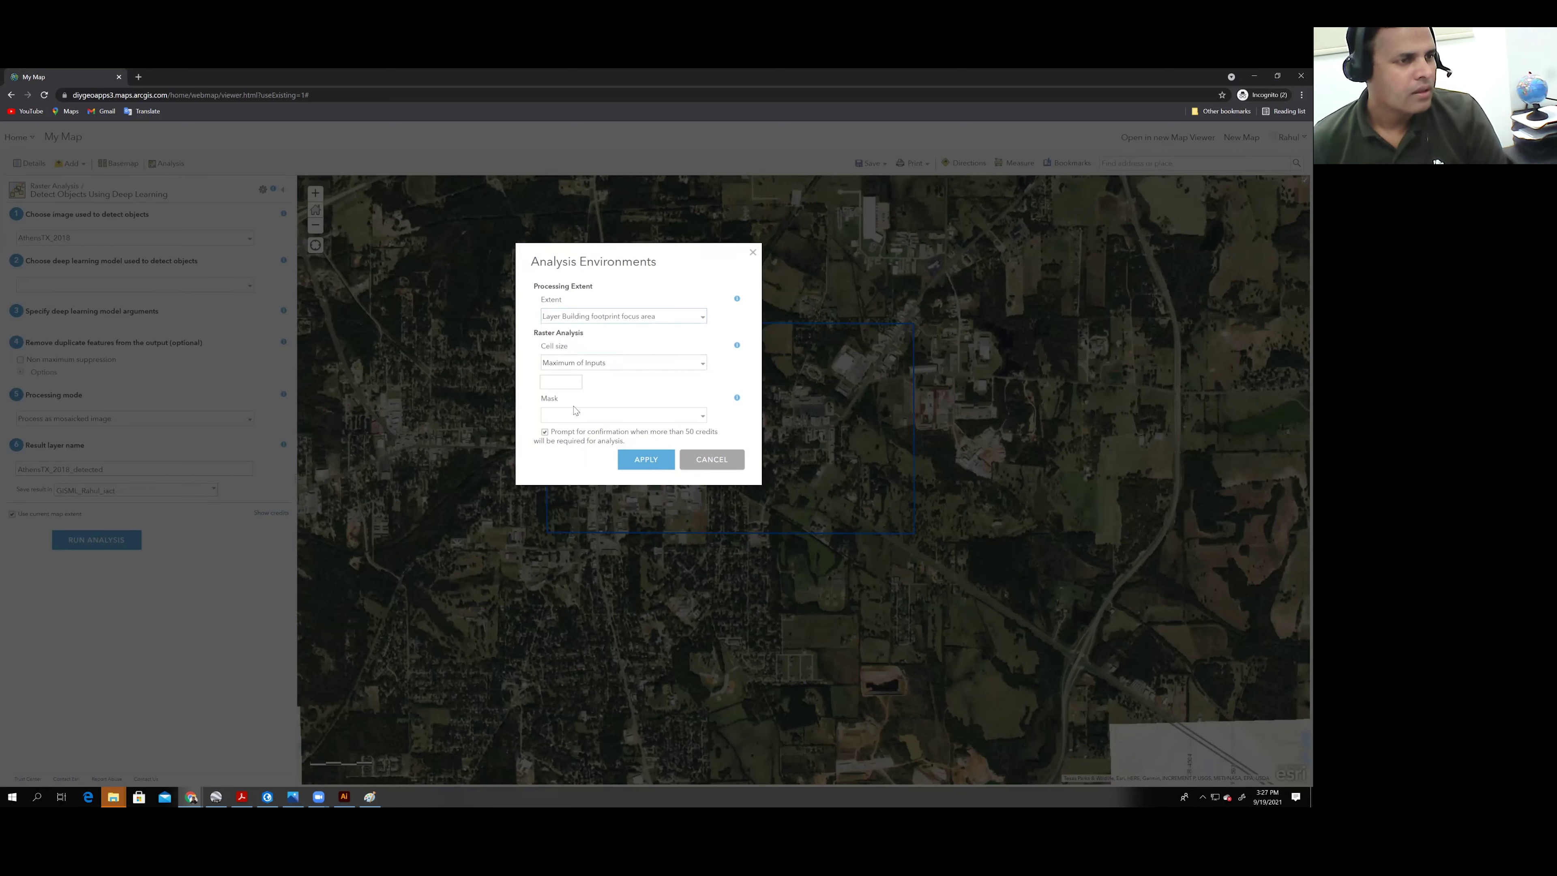
left_click(702, 420)
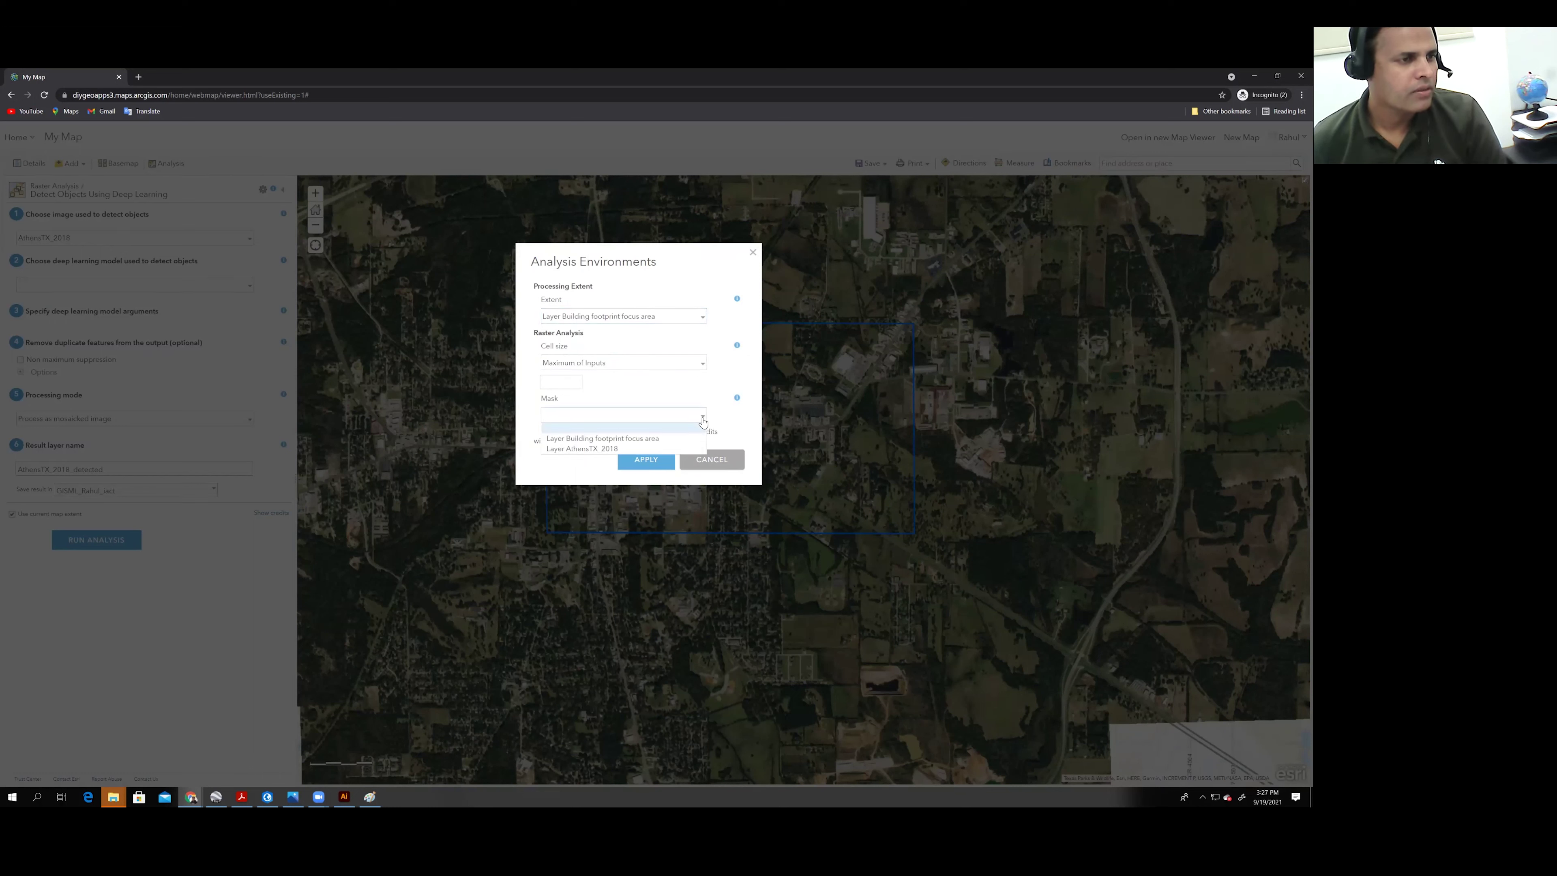
left_click(667, 443)
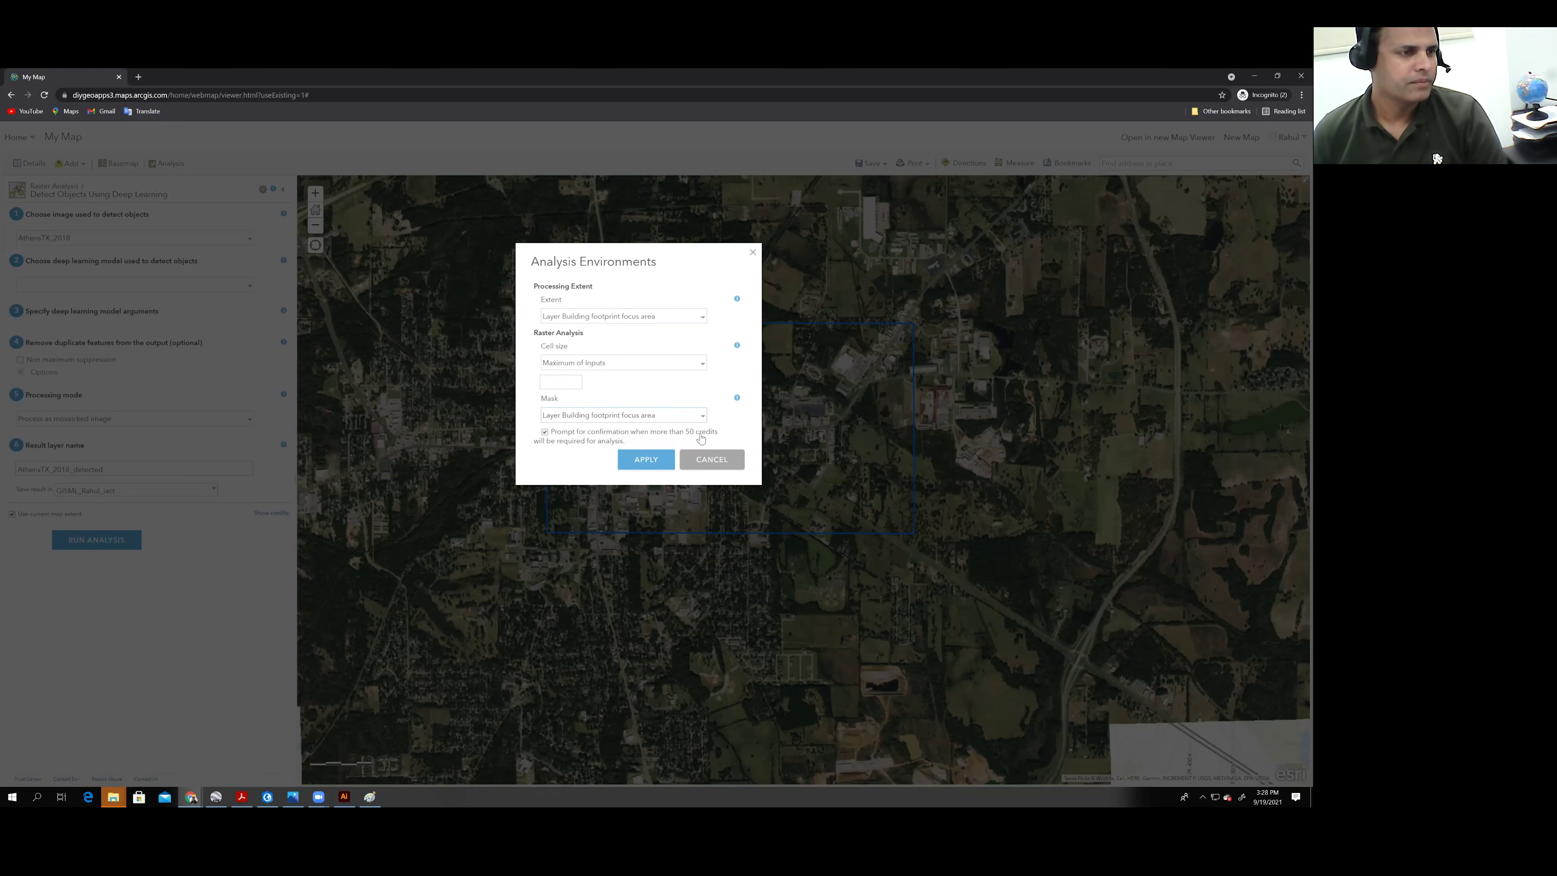
left_click(642, 461)
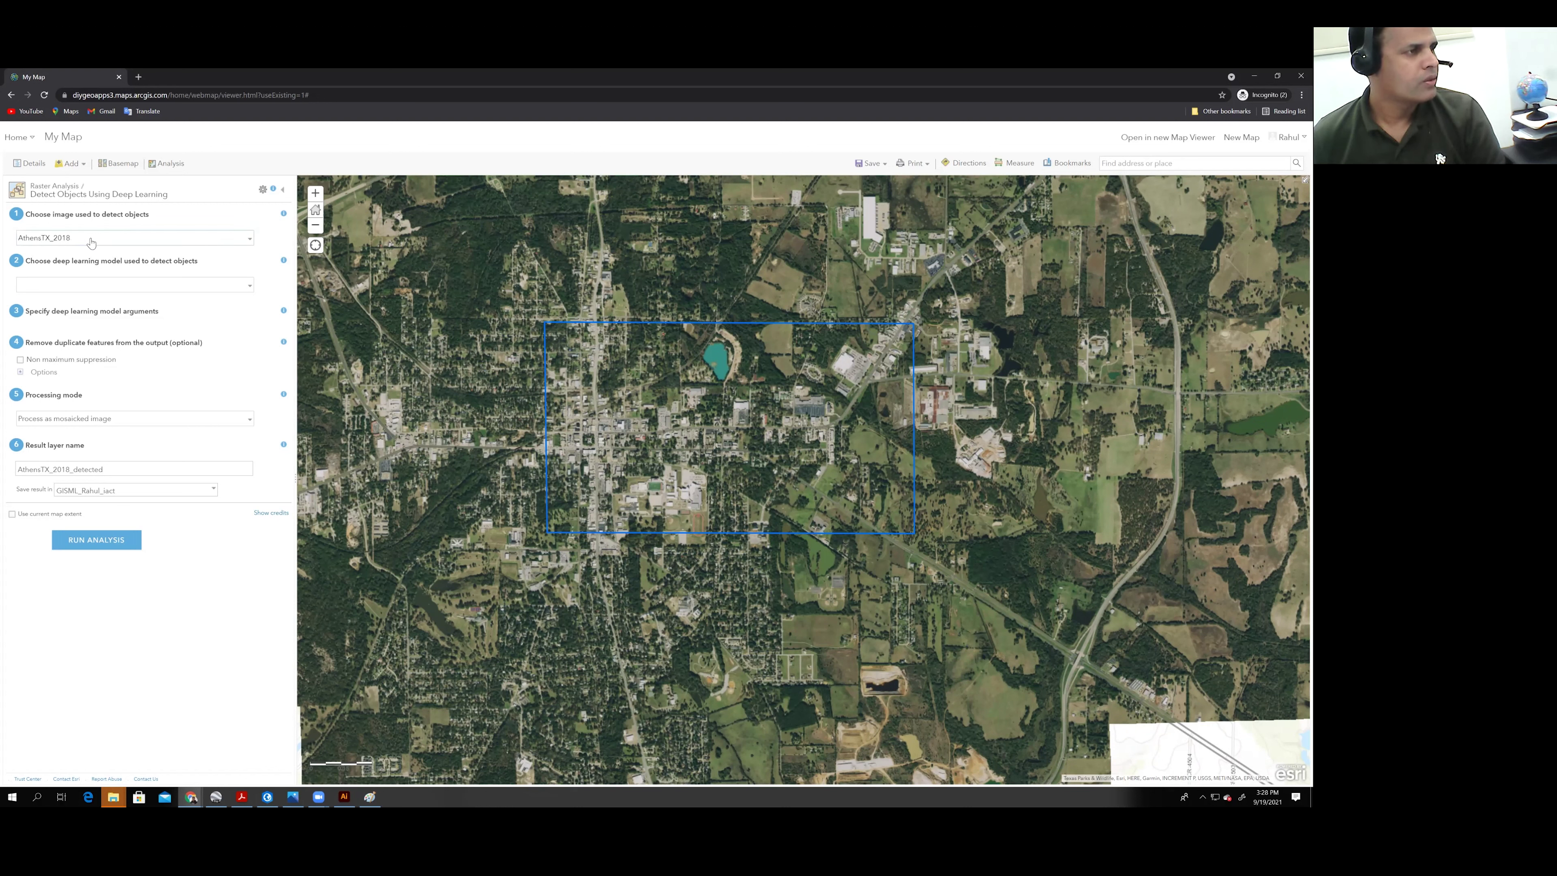
Step: Keep AthensTX_2018 as input and pick the Living Atlas model Building Footprint Extraction - USA
left_click(241, 239)
left_click(52, 251)
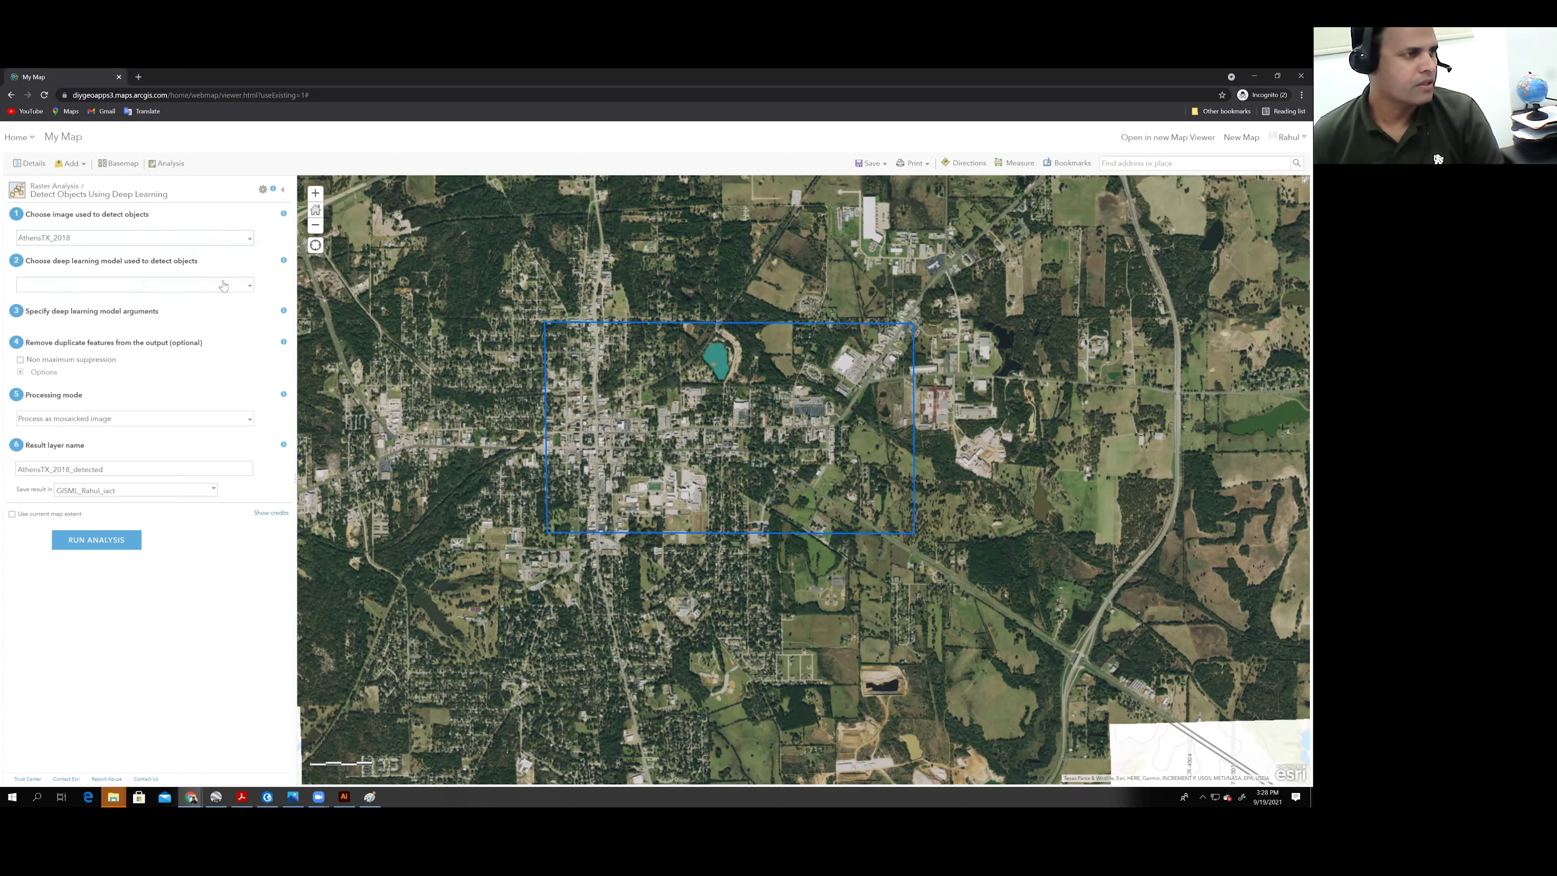
left_click(248, 287)
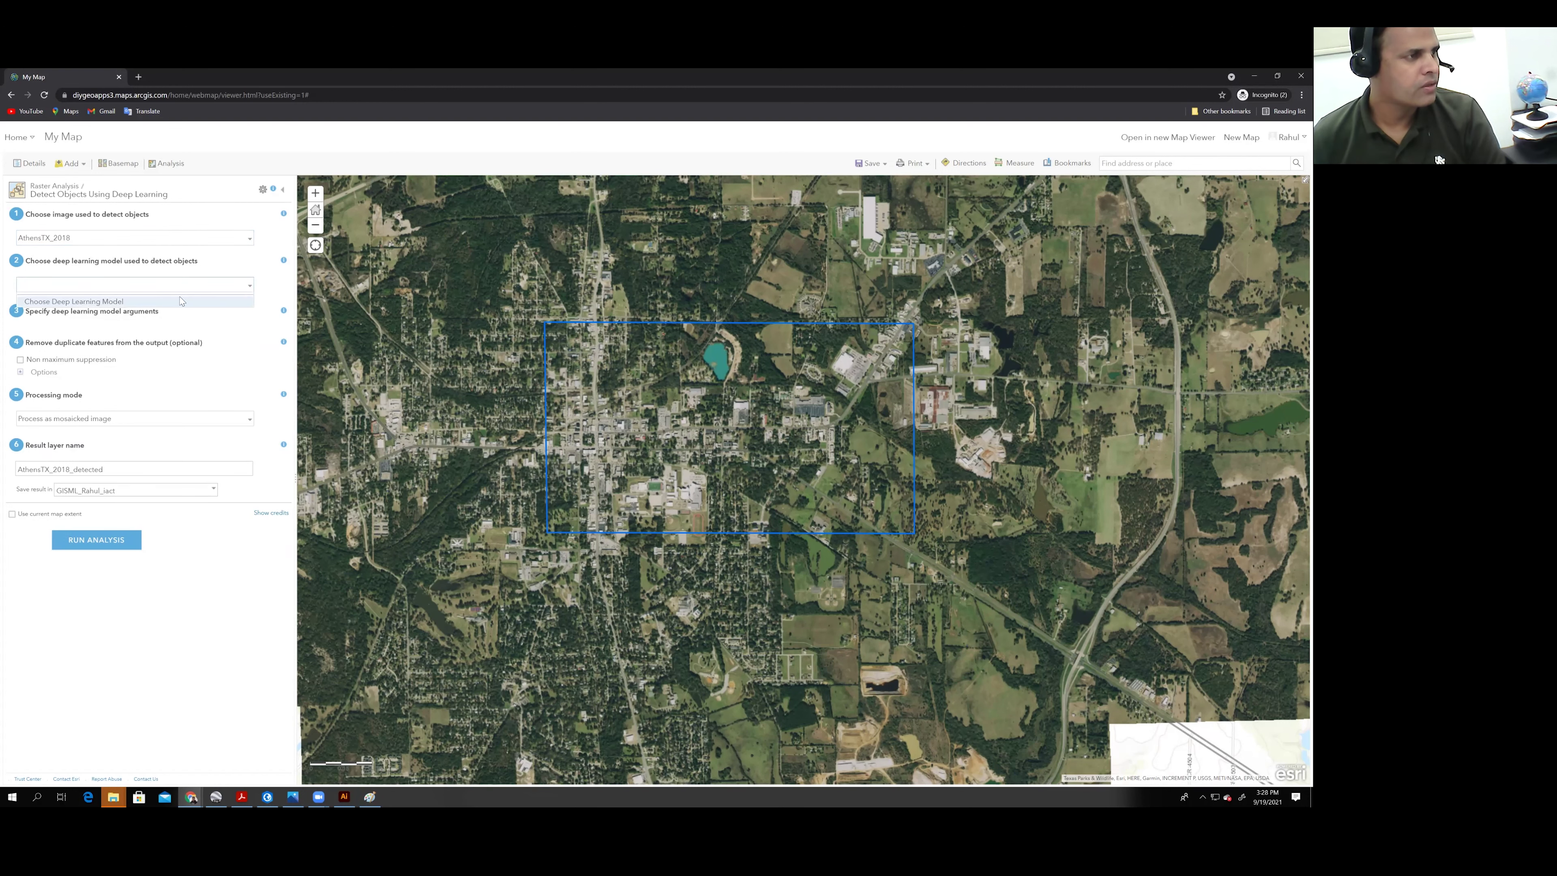
left_click(74, 303)
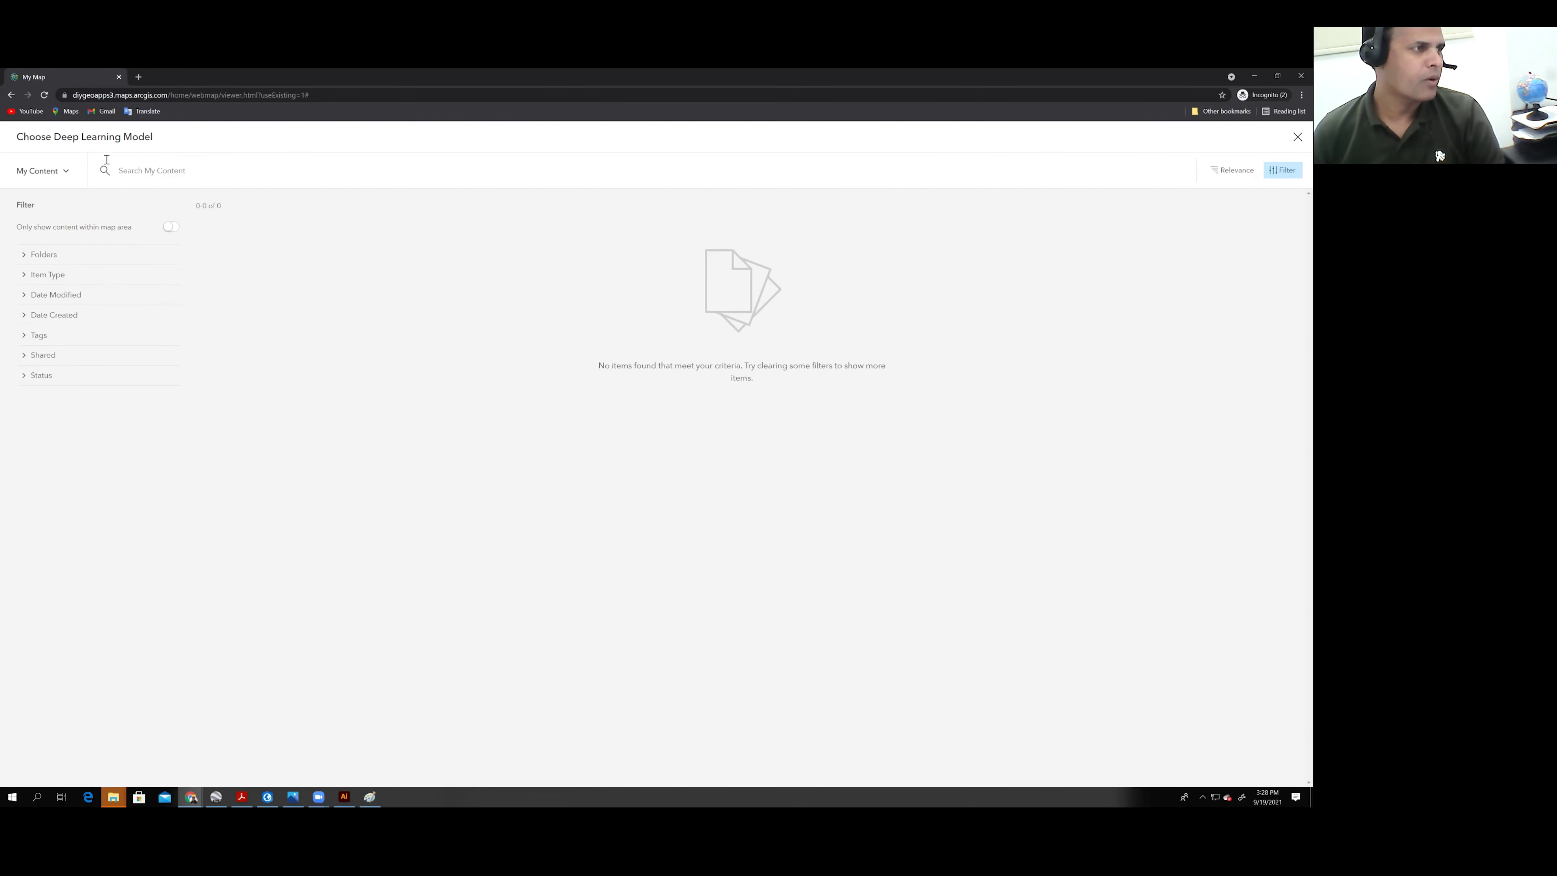
left_click(63, 176)
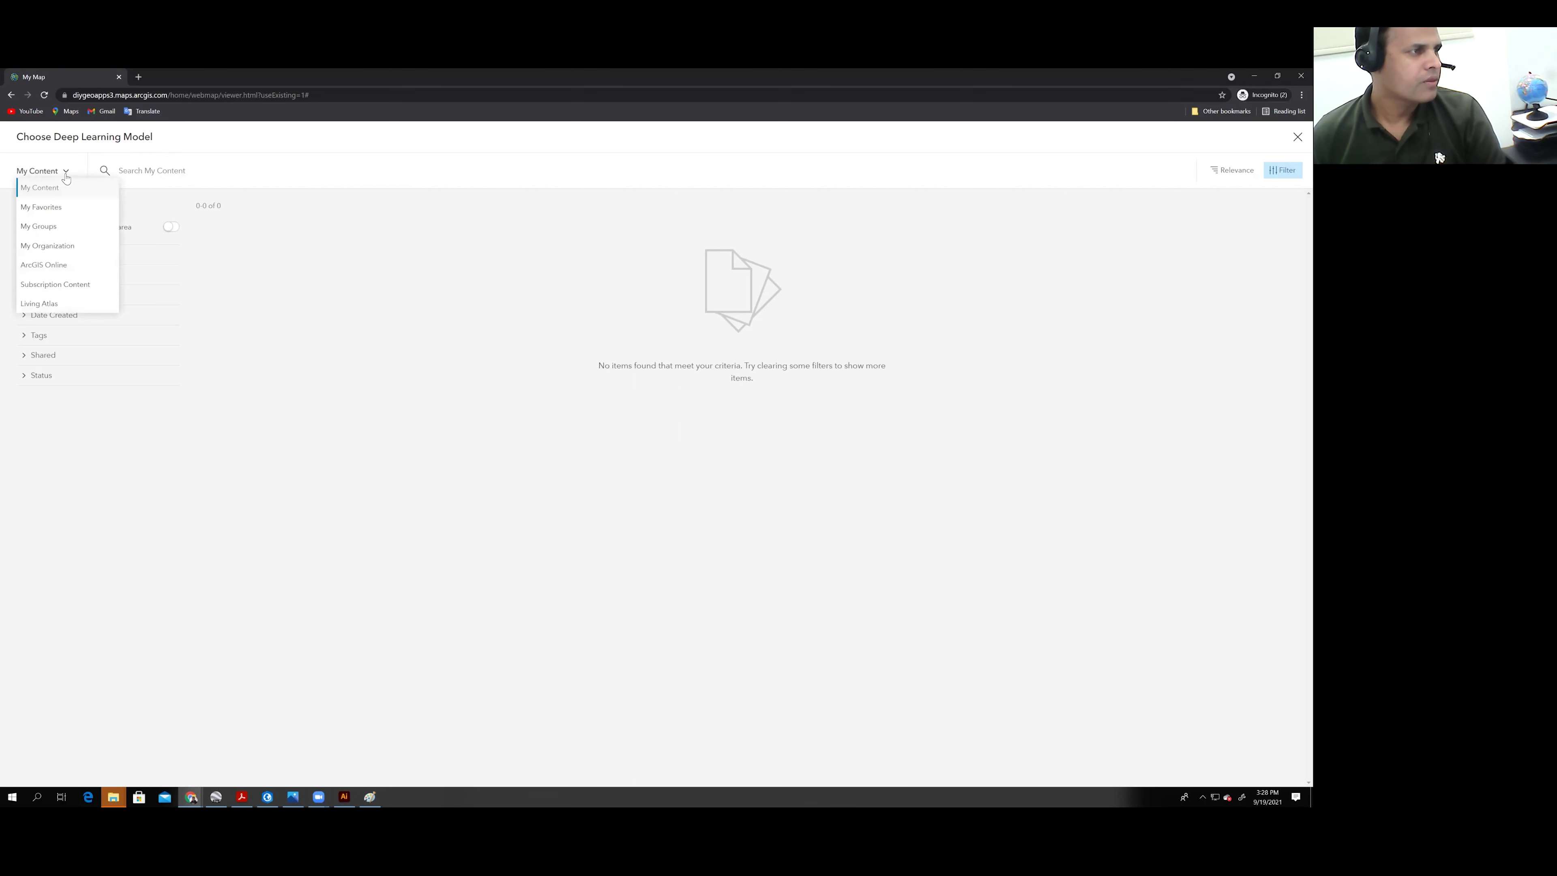
left_click(55, 304)
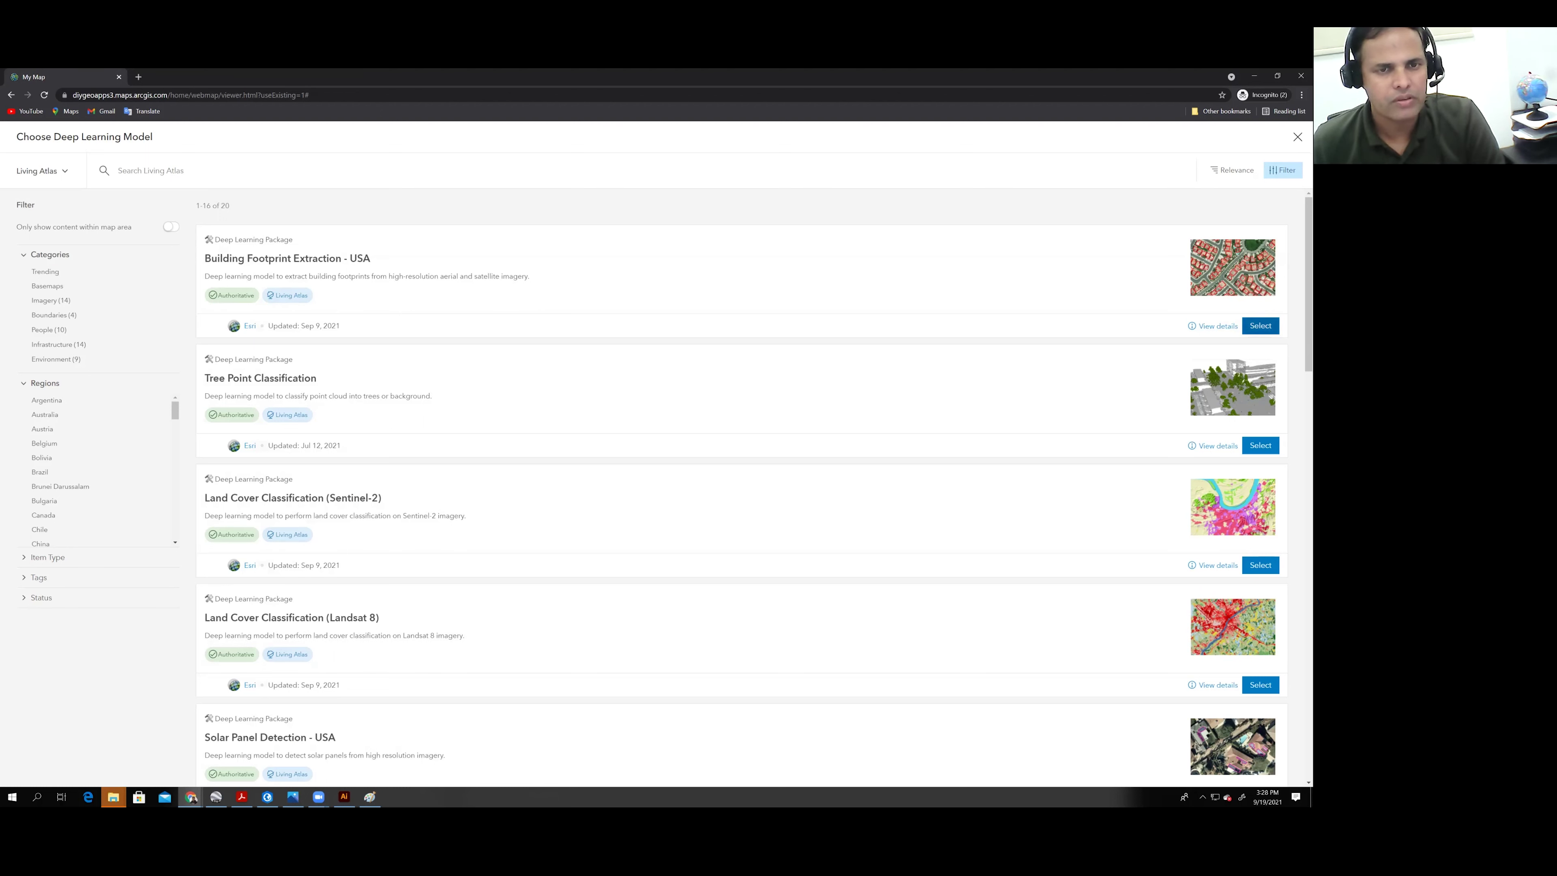
left_click(1260, 325)
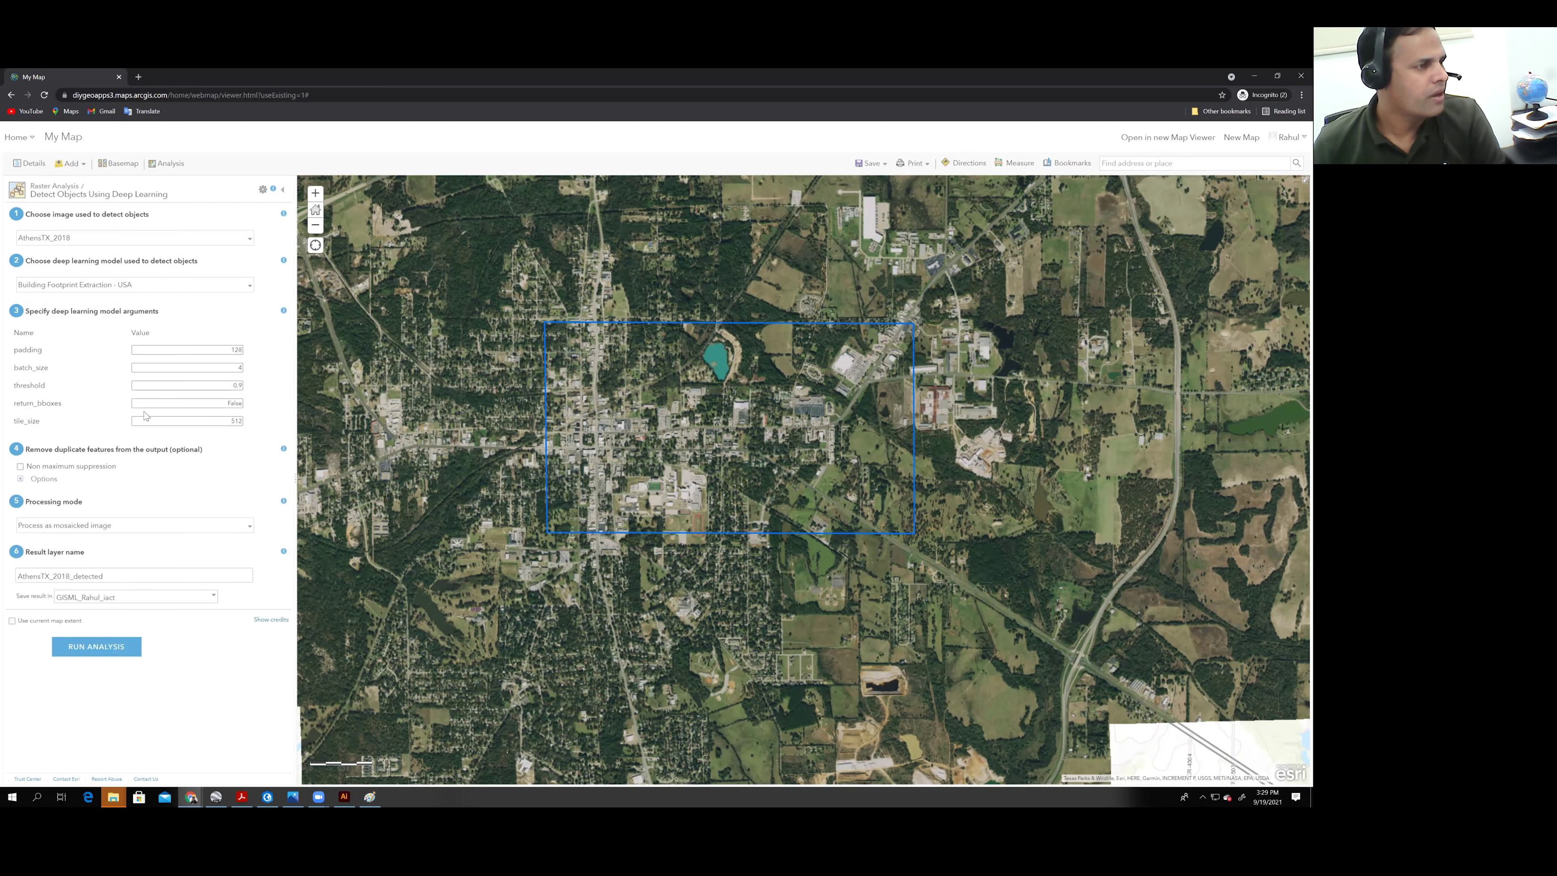
Step: Check the threshold argument, rename the output AthensTX_2018_Test1, and zoom the map in
left_click(241, 386)
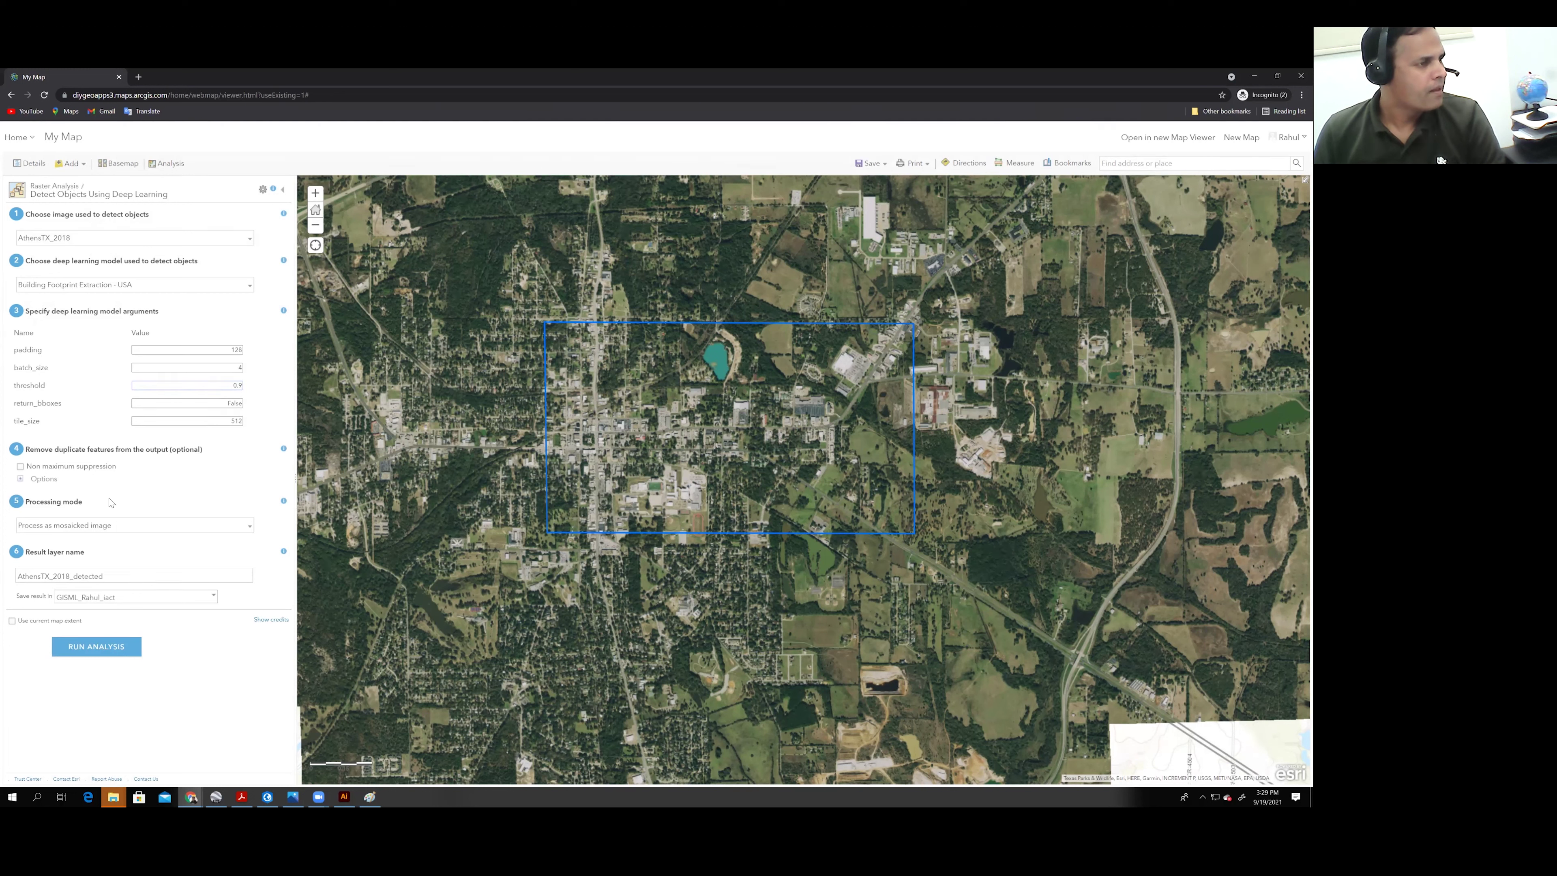
left_click(126, 577)
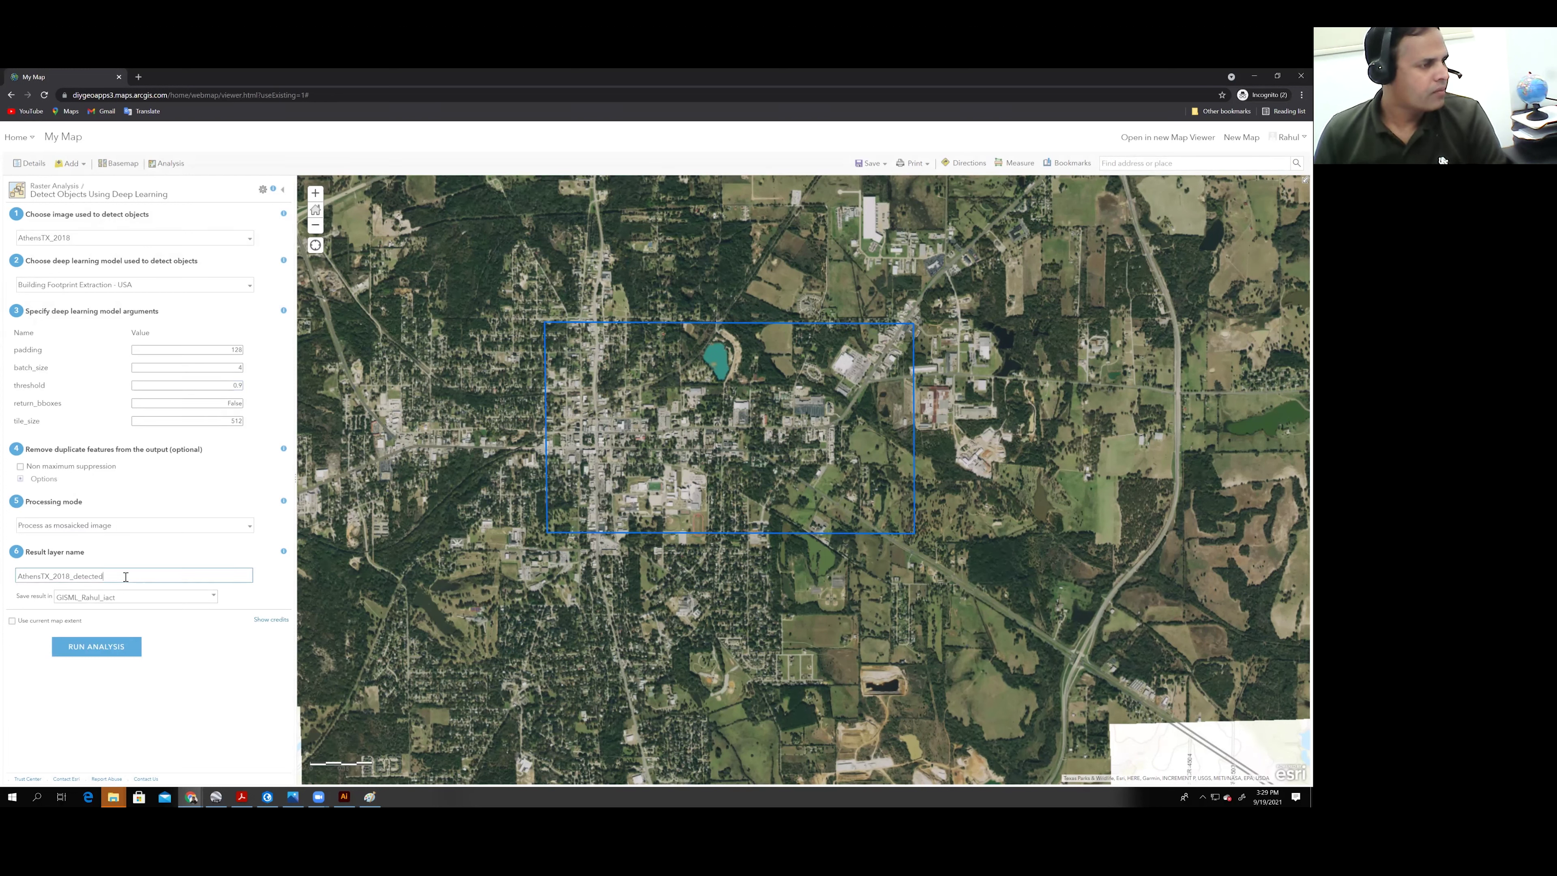
key("BackSpace")
key("BackSpace")
key("BackSpace")
key("BackSpace")
key("BackSpace")
key("BackSpace")
key("BackSpace")
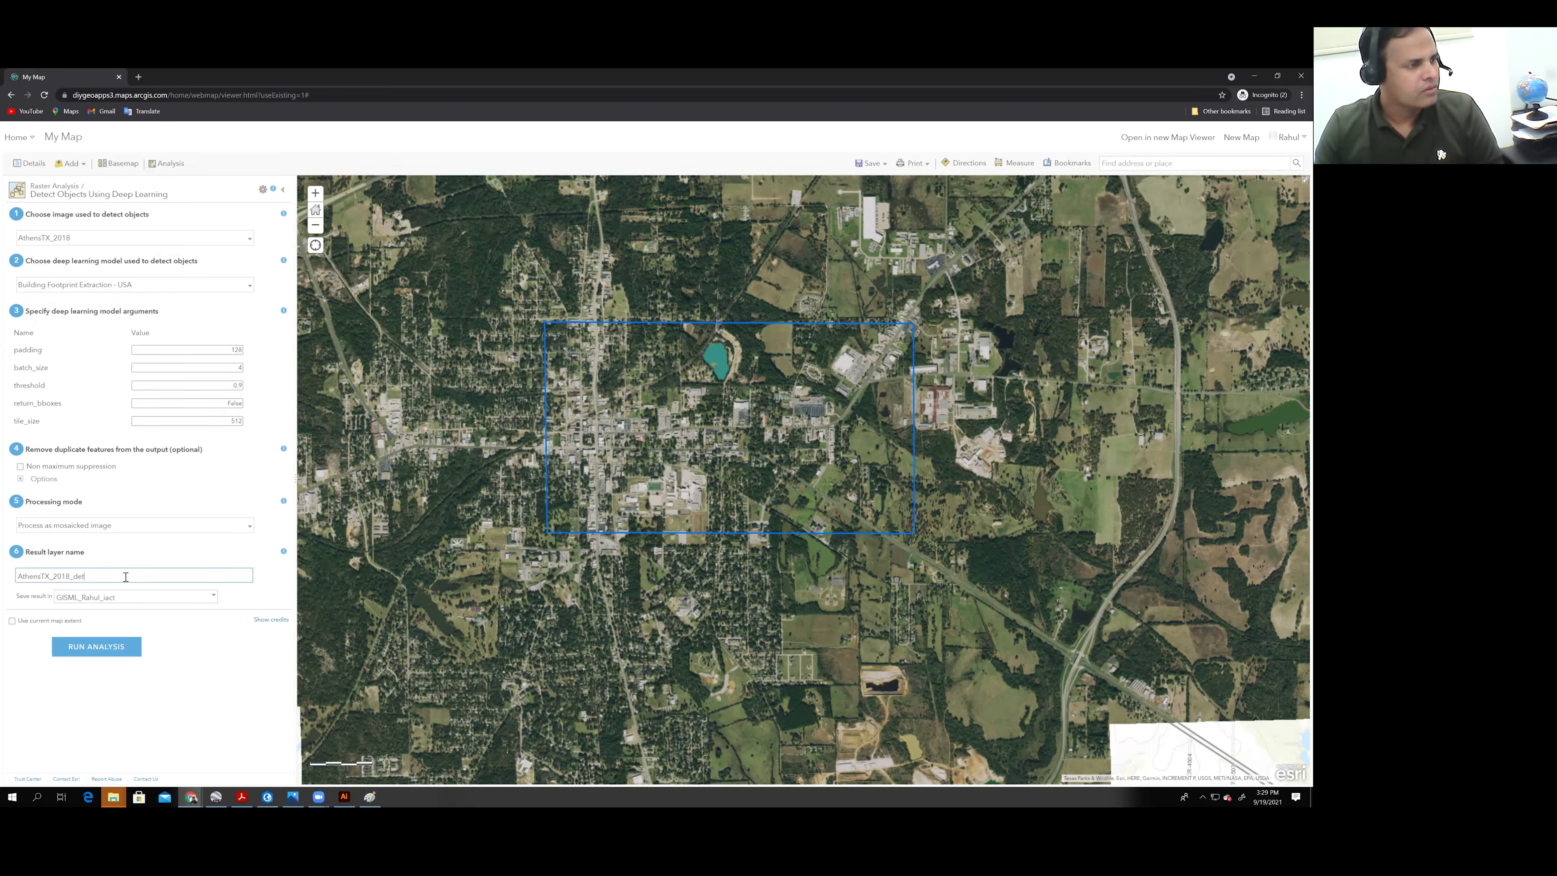
type("T")
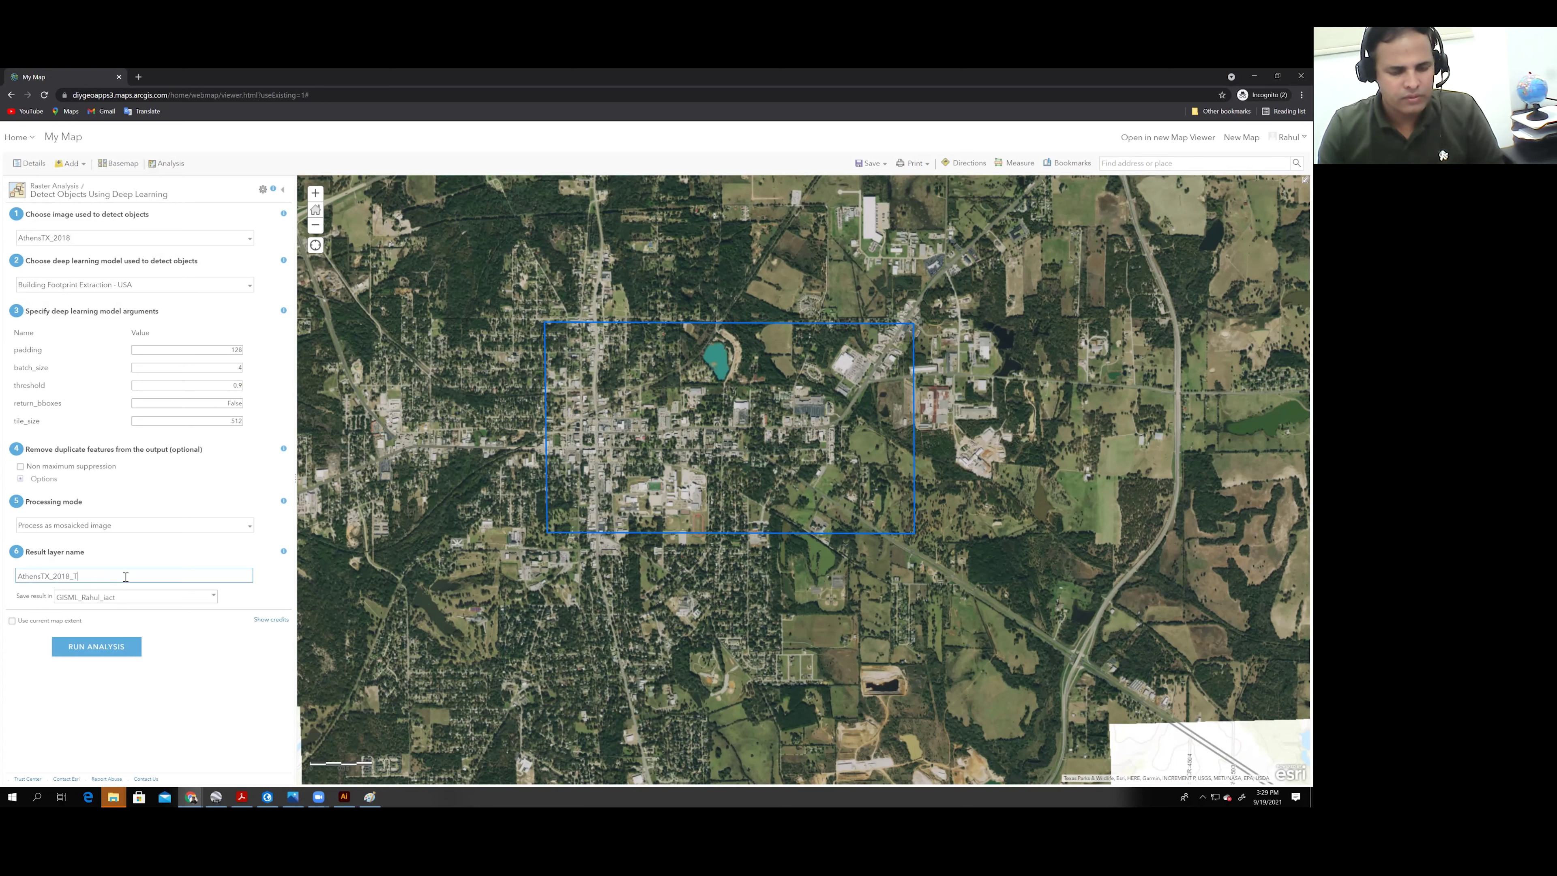
type("est1")
scroll(711, 407, "up", 1)
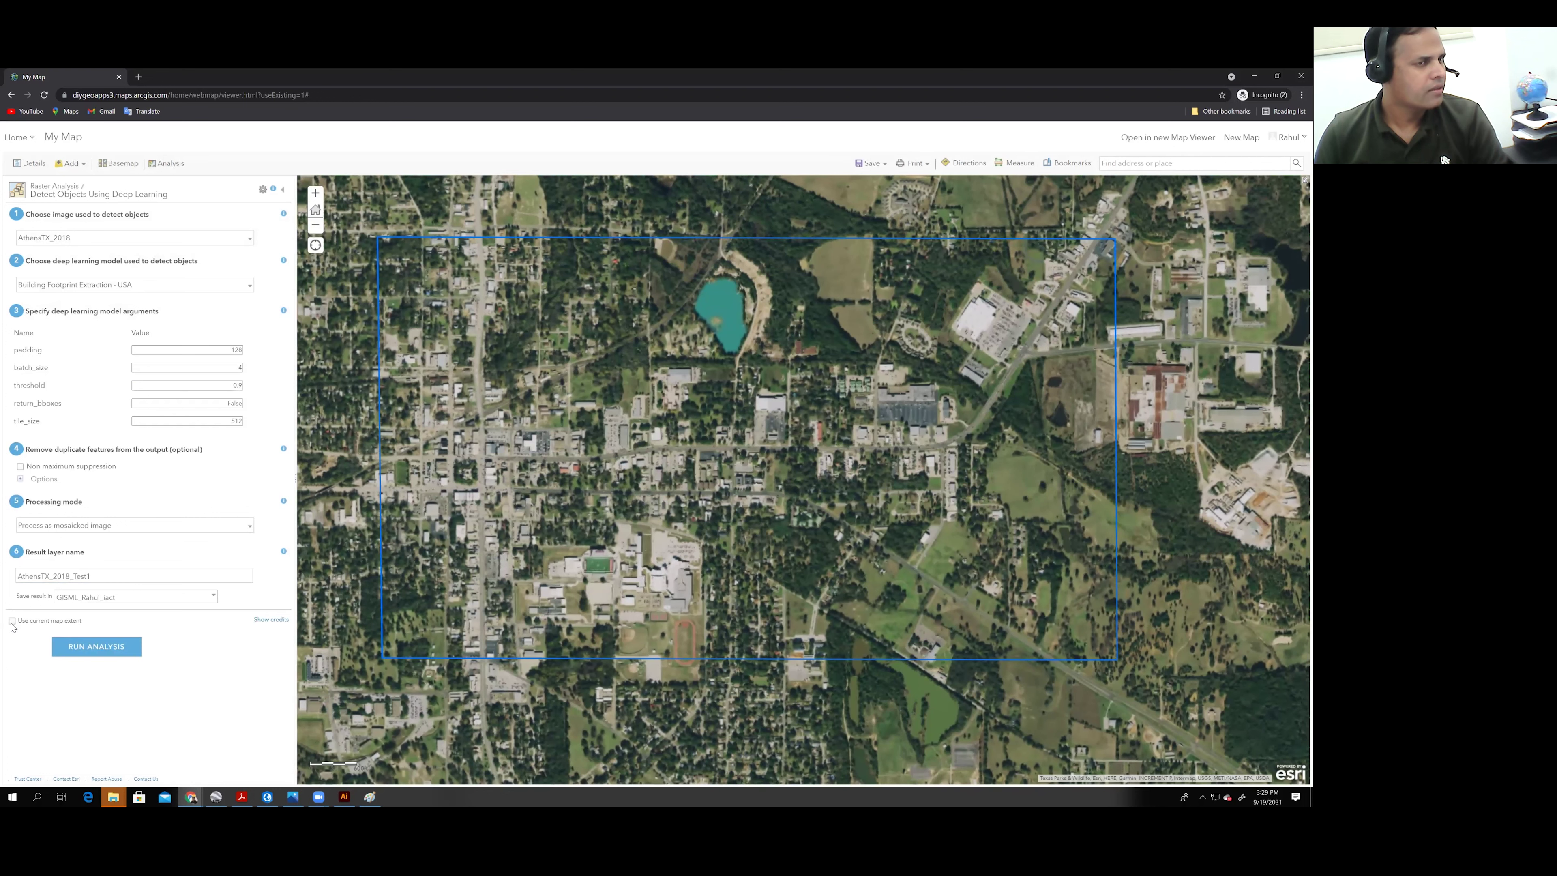
Step: Run the analysis to generate the AthensTX_2018_Test1 building footprint layer
left_click(97, 652)
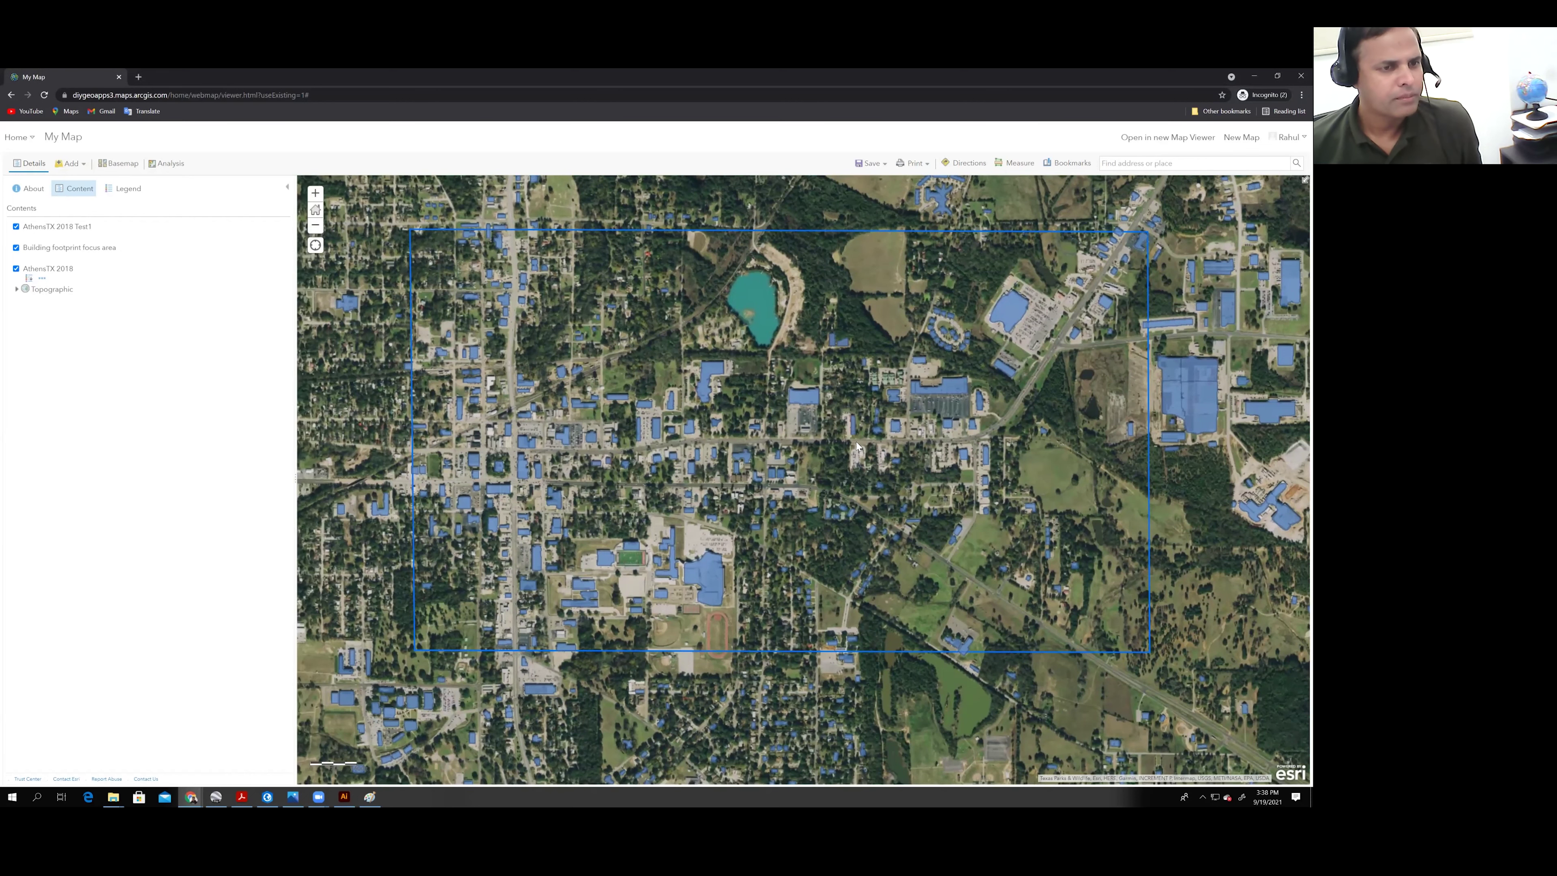
Step: Zoom into central Athens and pan across town to compare blue footprints with the roofs
scroll(856, 446, "up", 1)
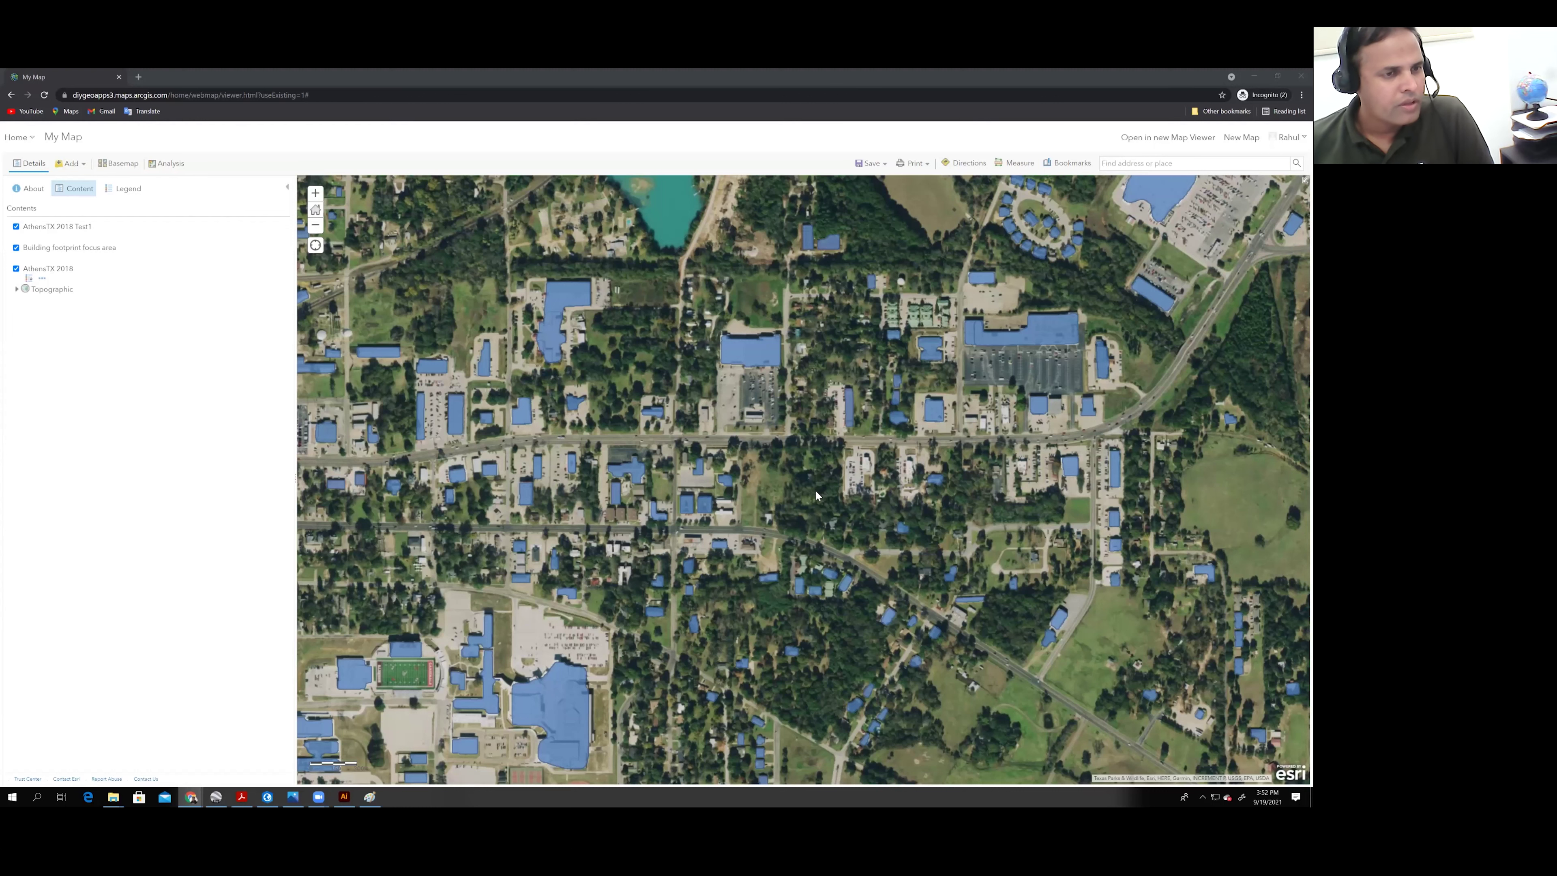
scroll(816, 491, "up", 1)
left_click_drag(1136, 360, 1036, 392)
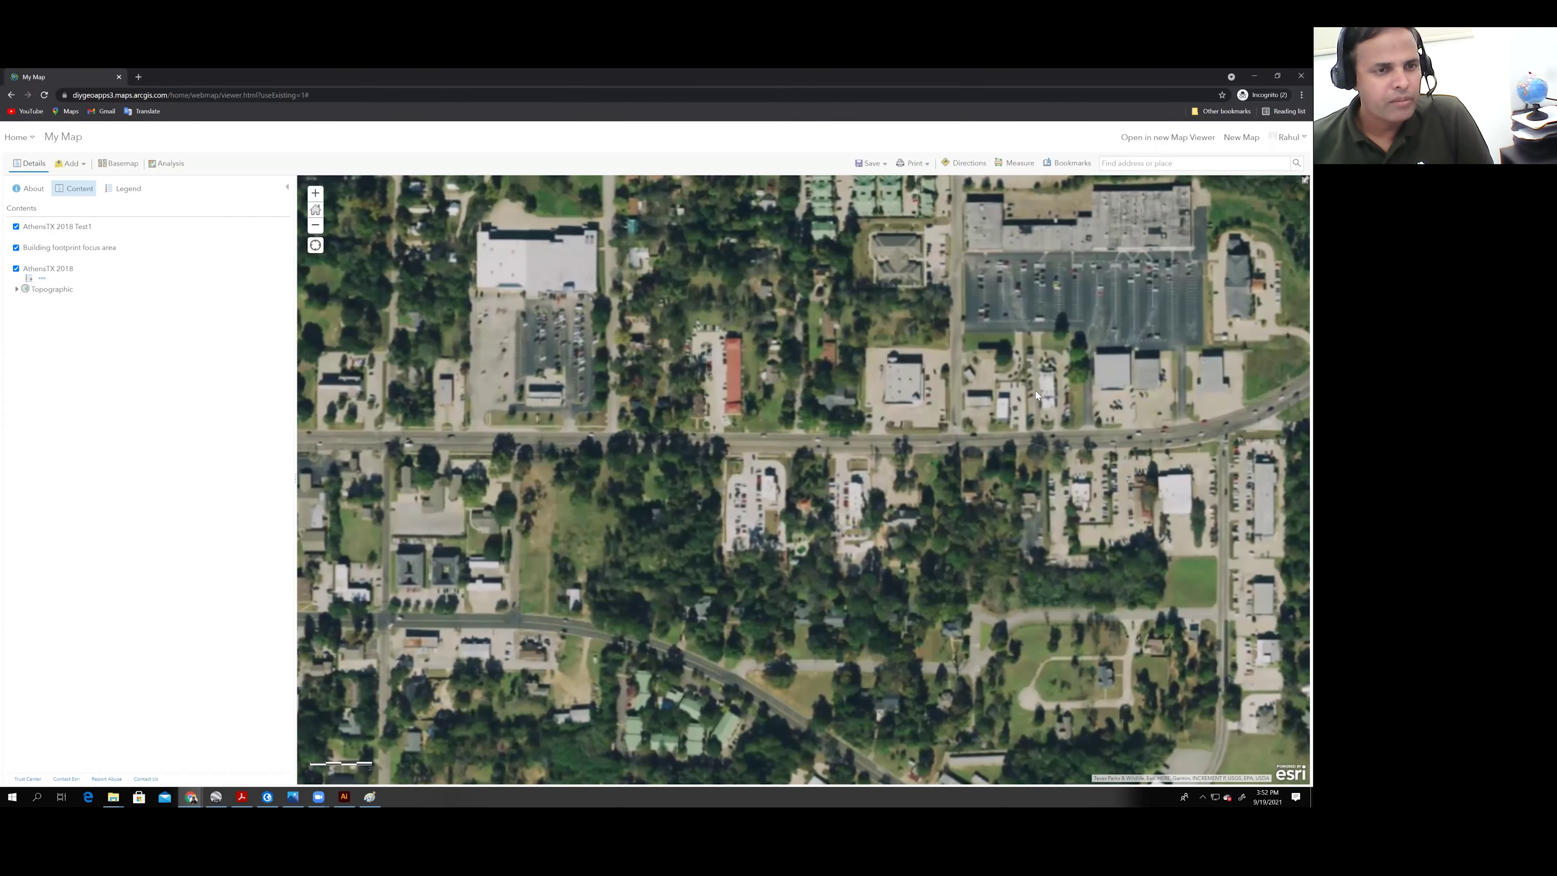
scroll(987, 413, "down", 1)
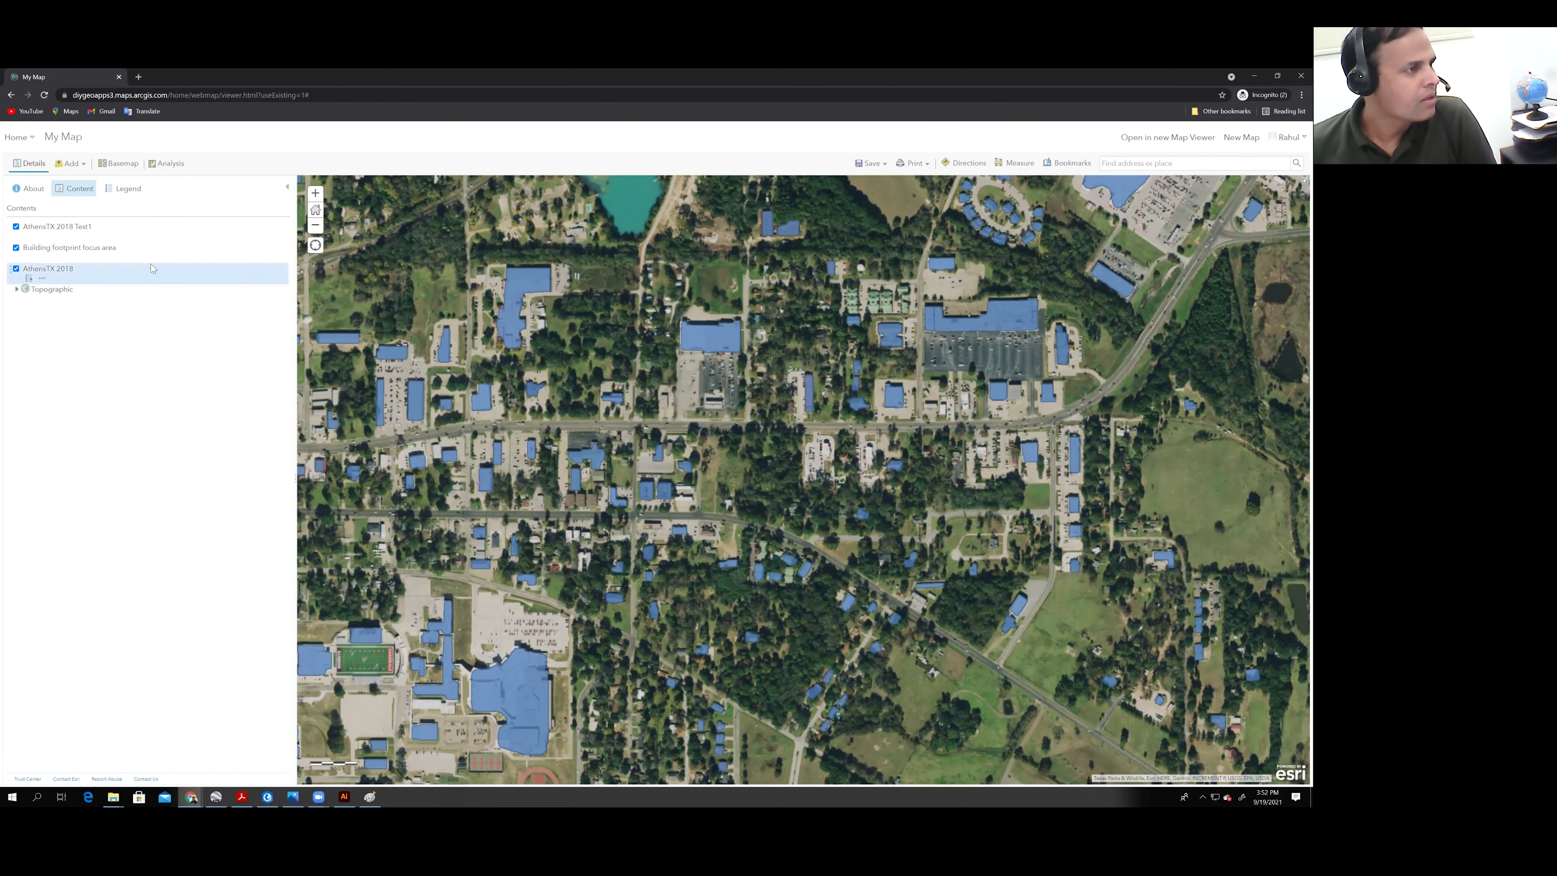
Step: Reopen Detect Objects Using Deep Learning via Analysis > Raster Analysis > Deep Learning
left_click(171, 166)
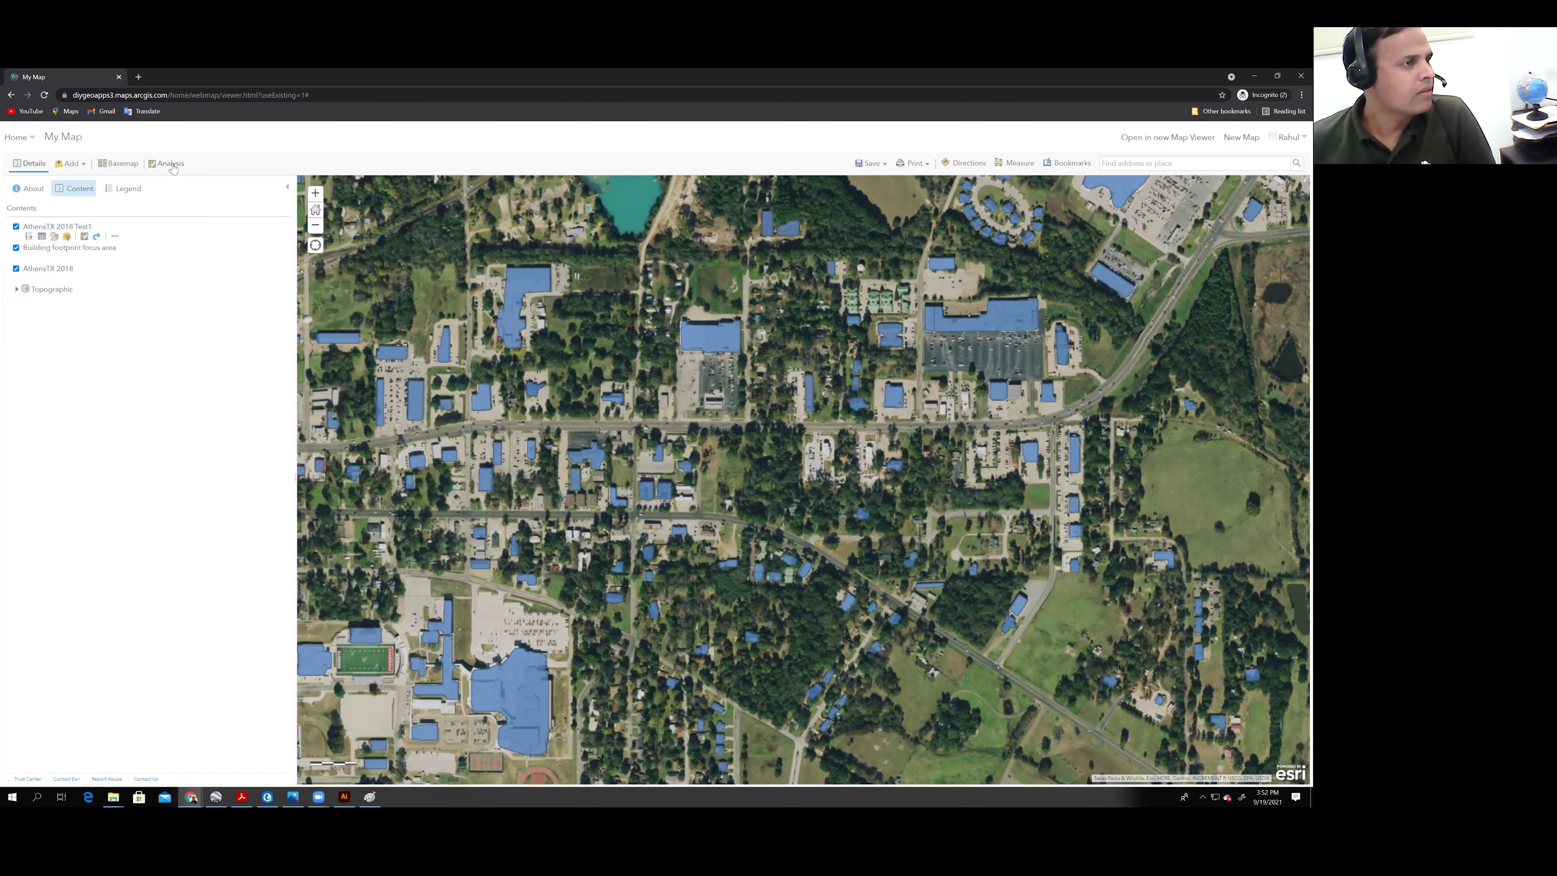
left_click(75, 242)
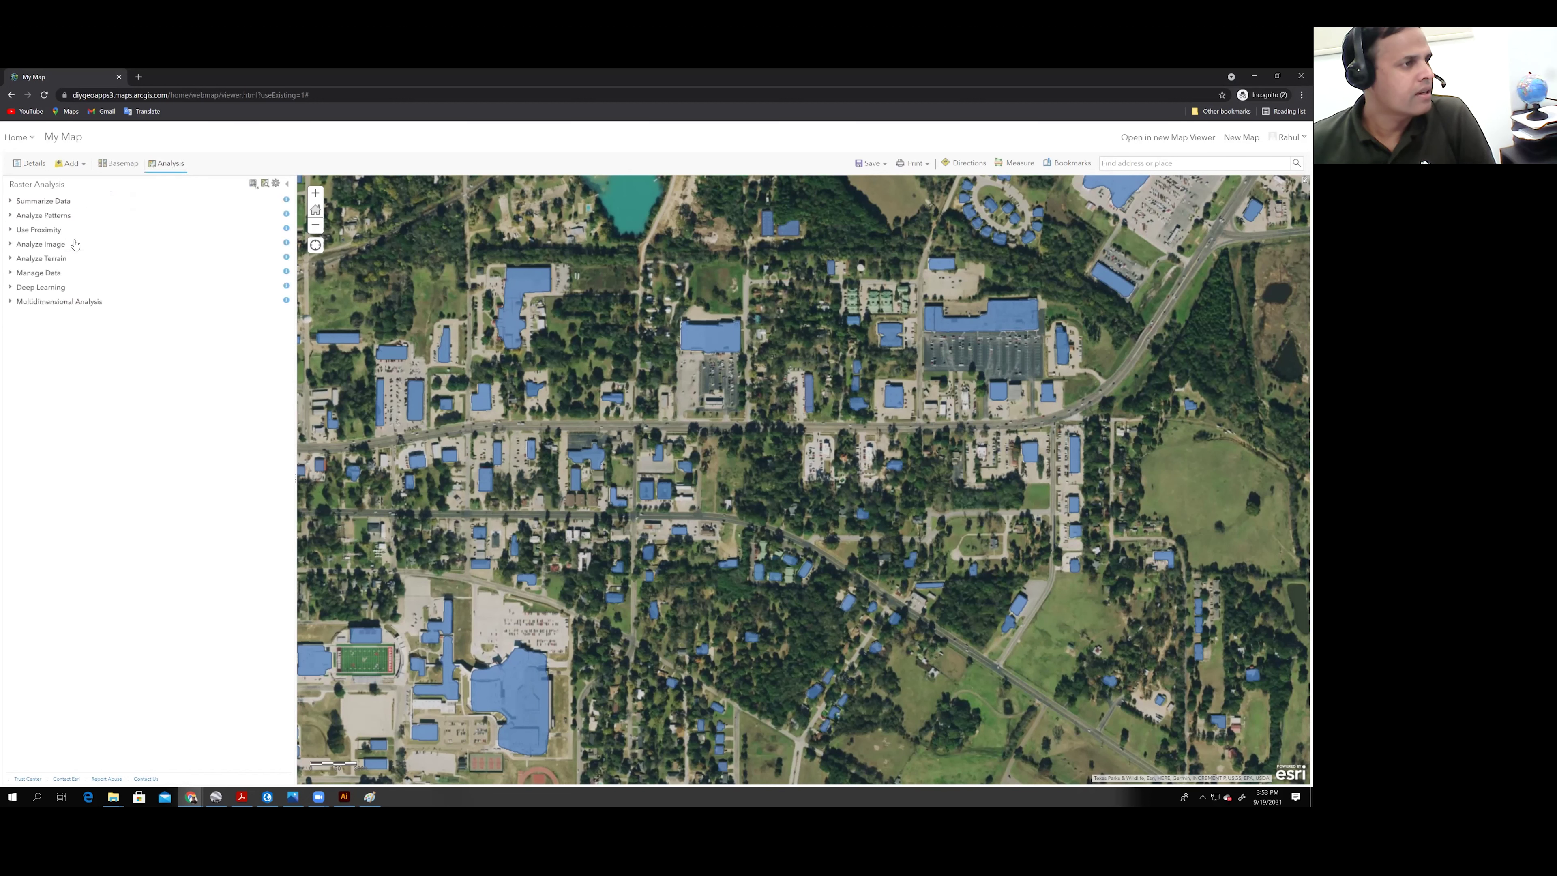
left_click(47, 290)
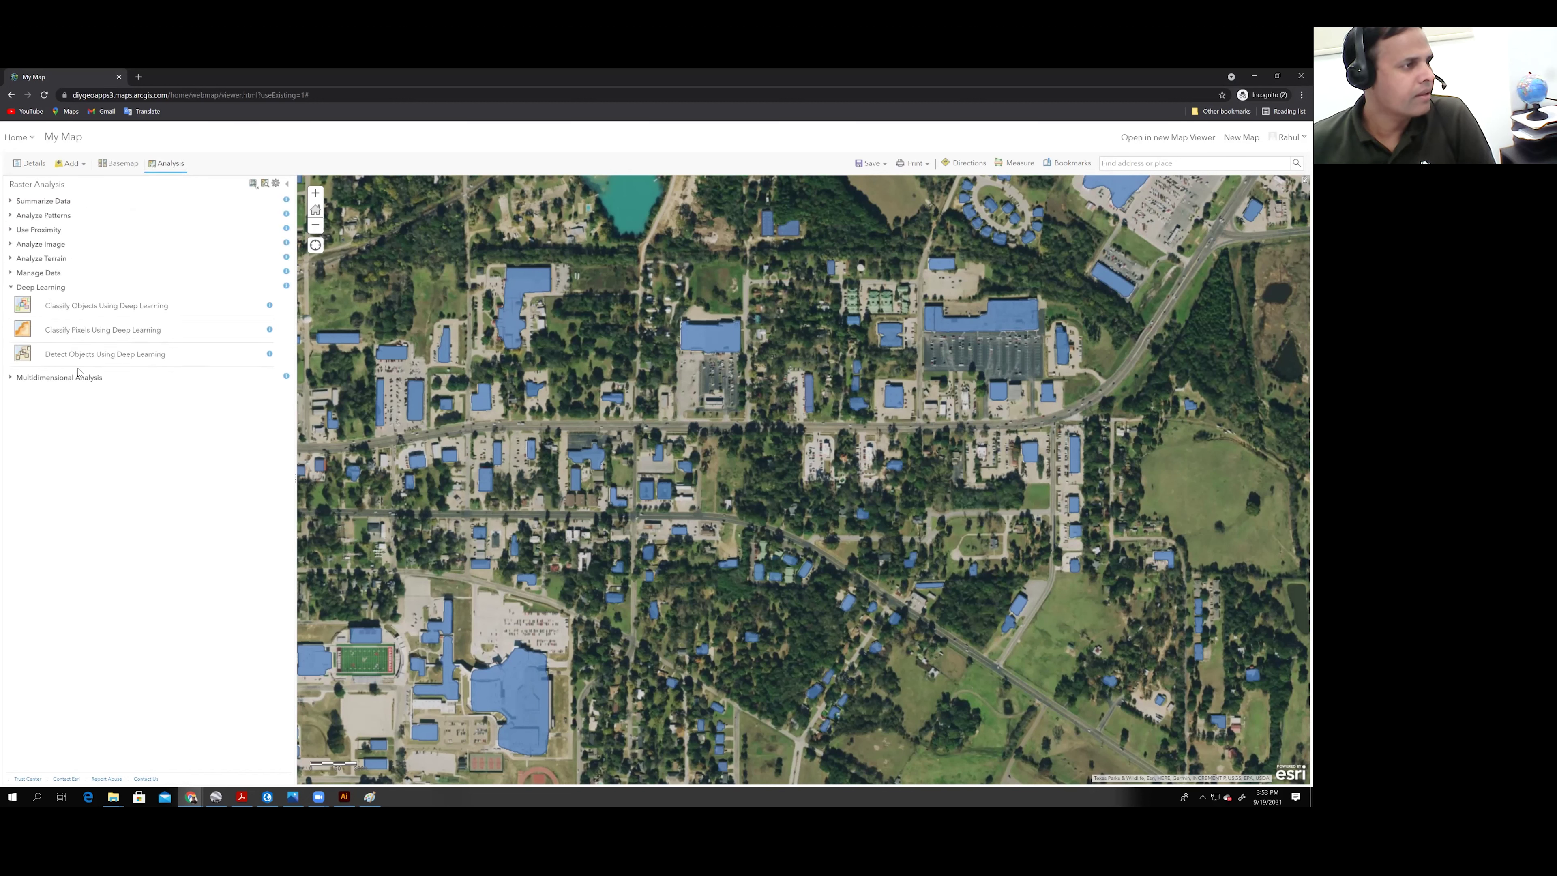
left_click(106, 359)
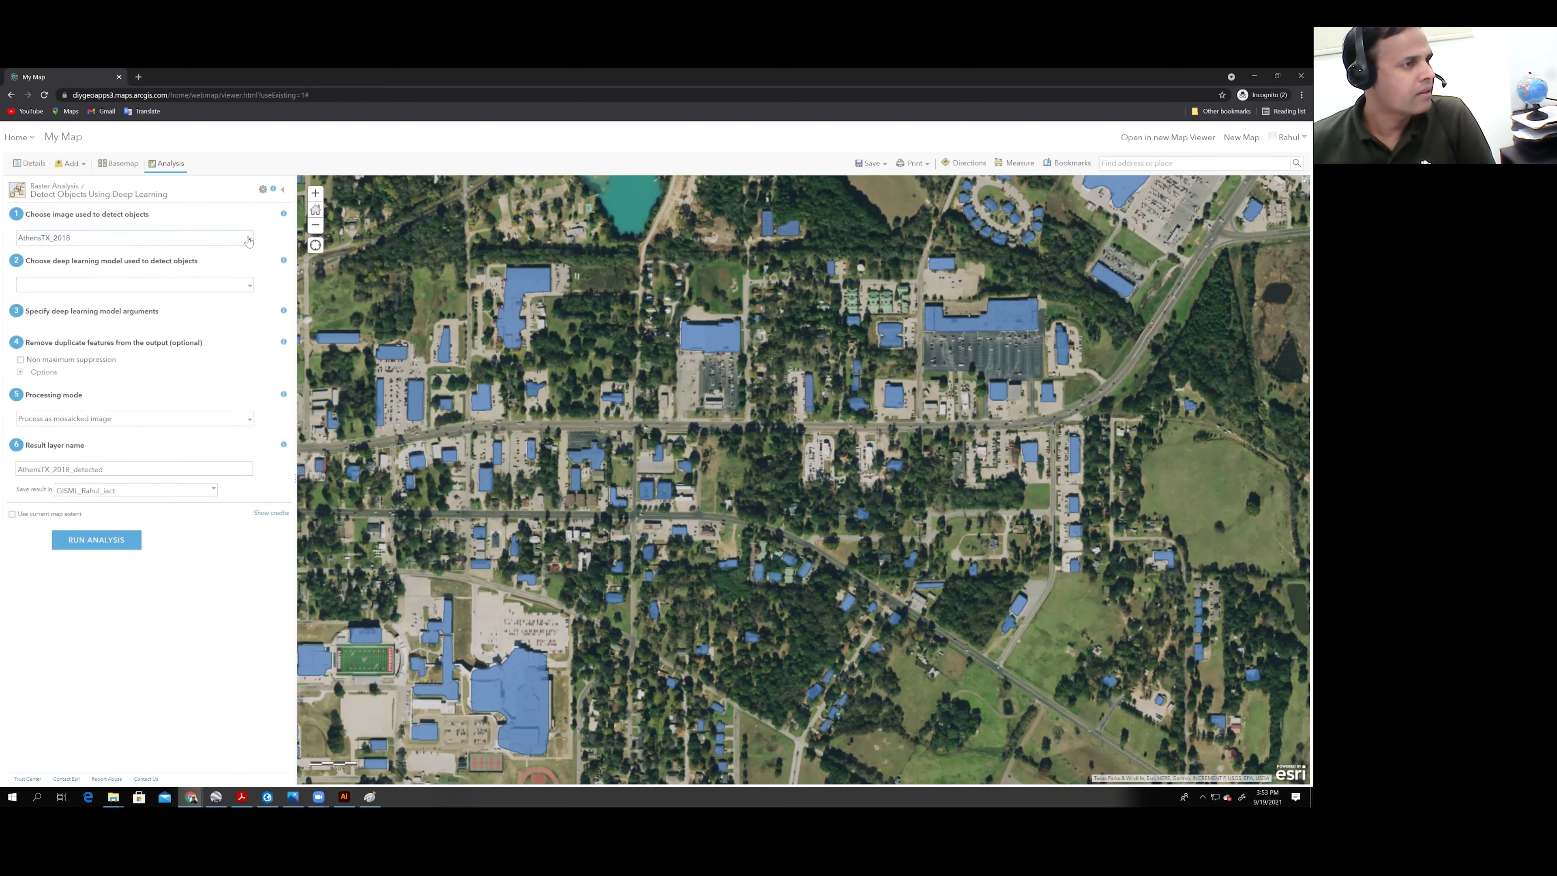
Step: Set the analysis environment mask to the Building footprint focus area layer and apply
left_click(262, 188)
left_click(621, 508)
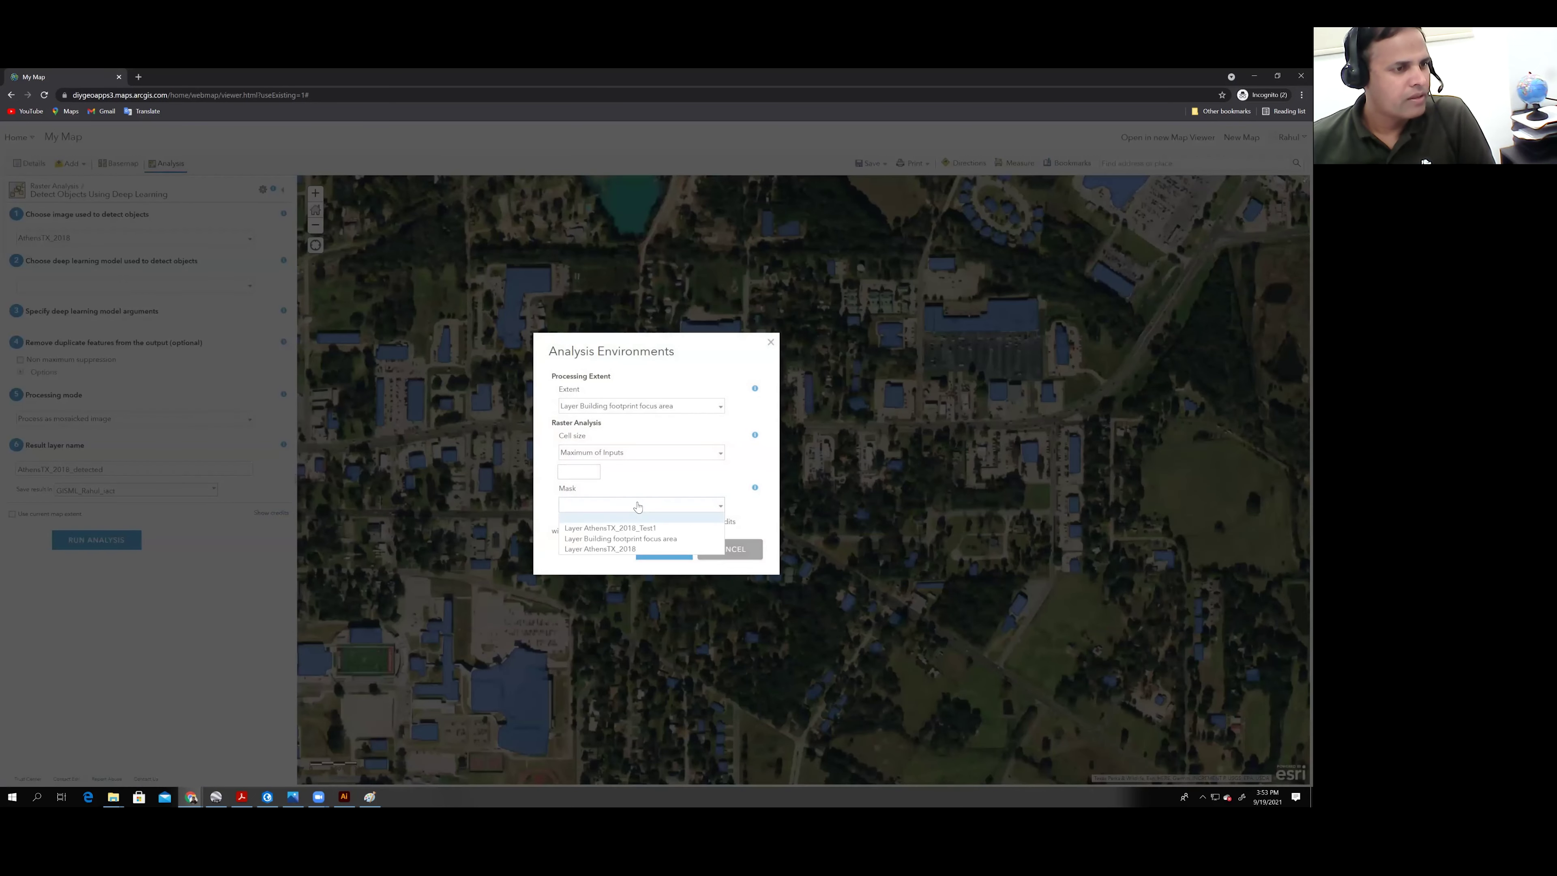
left_click(615, 540)
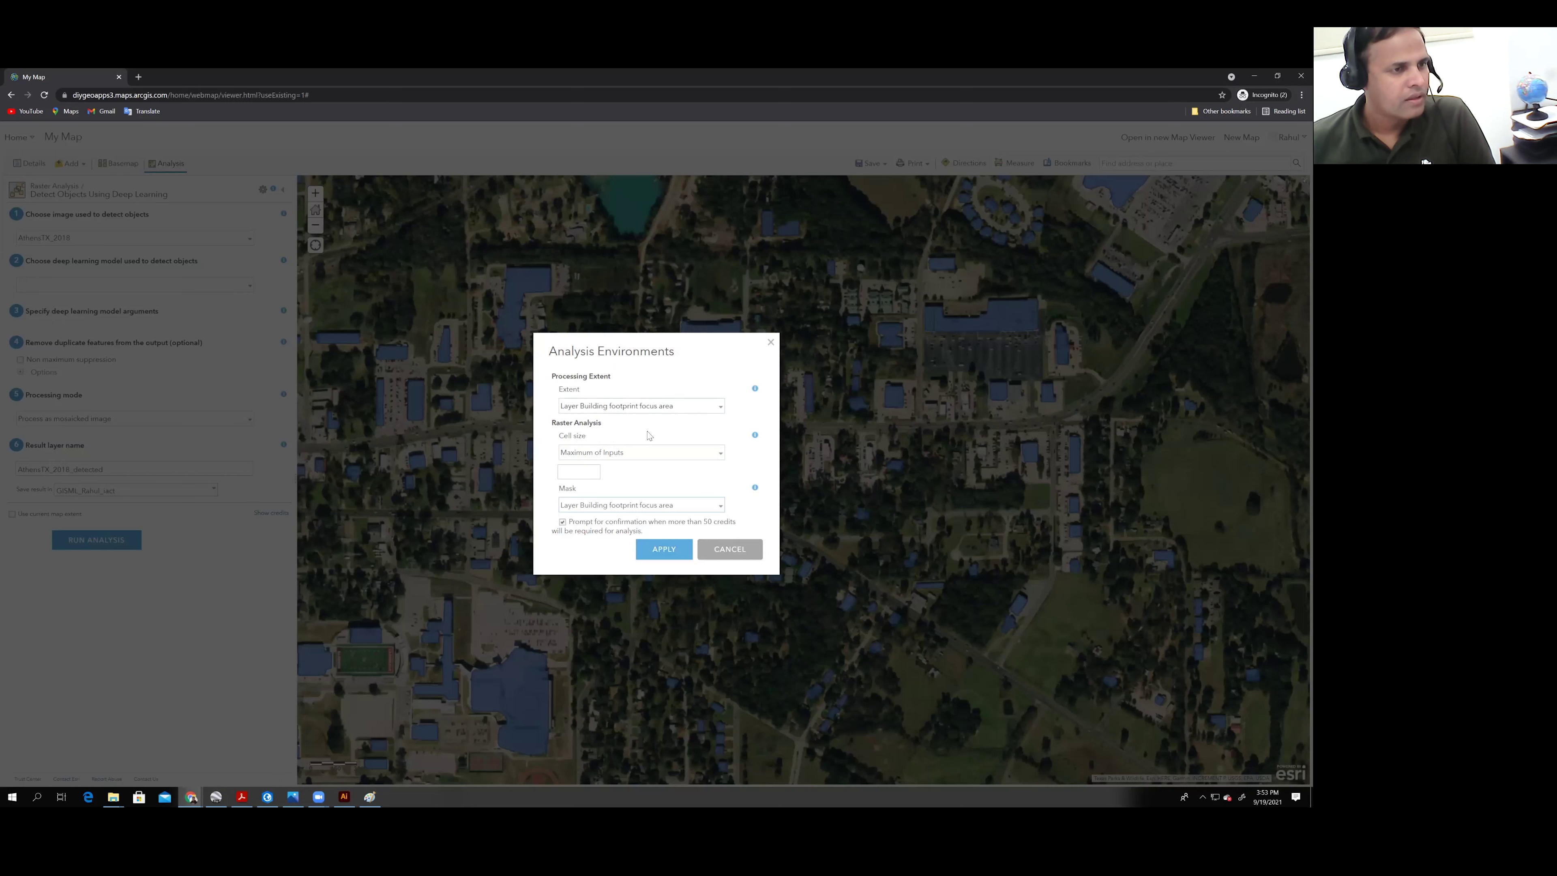
left_click(660, 550)
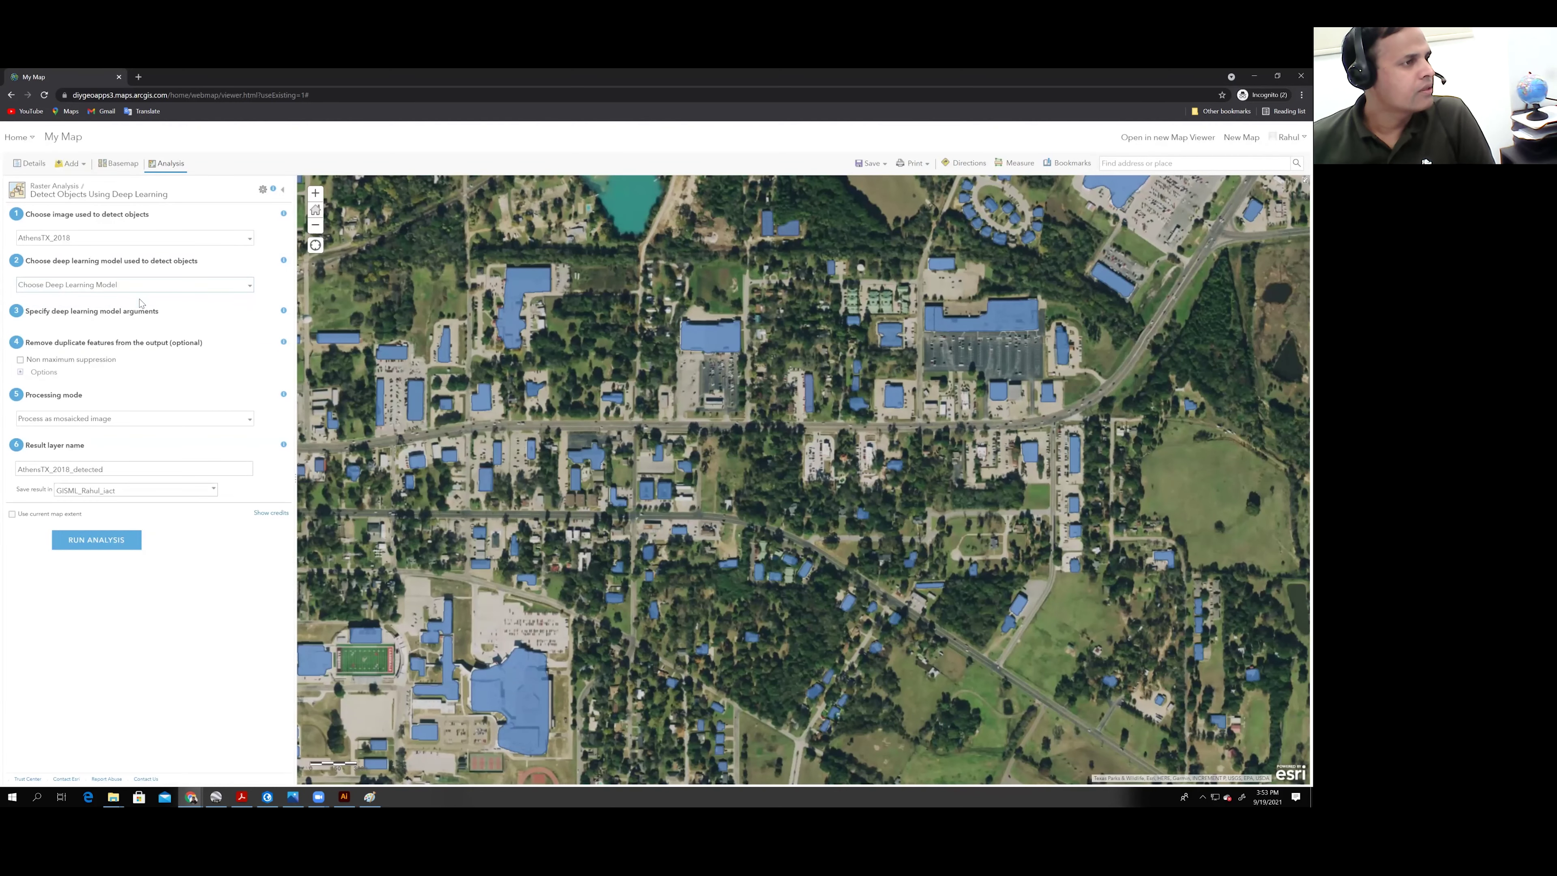
Step: Switch the model browser from My Content to Living Atlas and select Building Footprint Extraction - USA
left_click(142, 286)
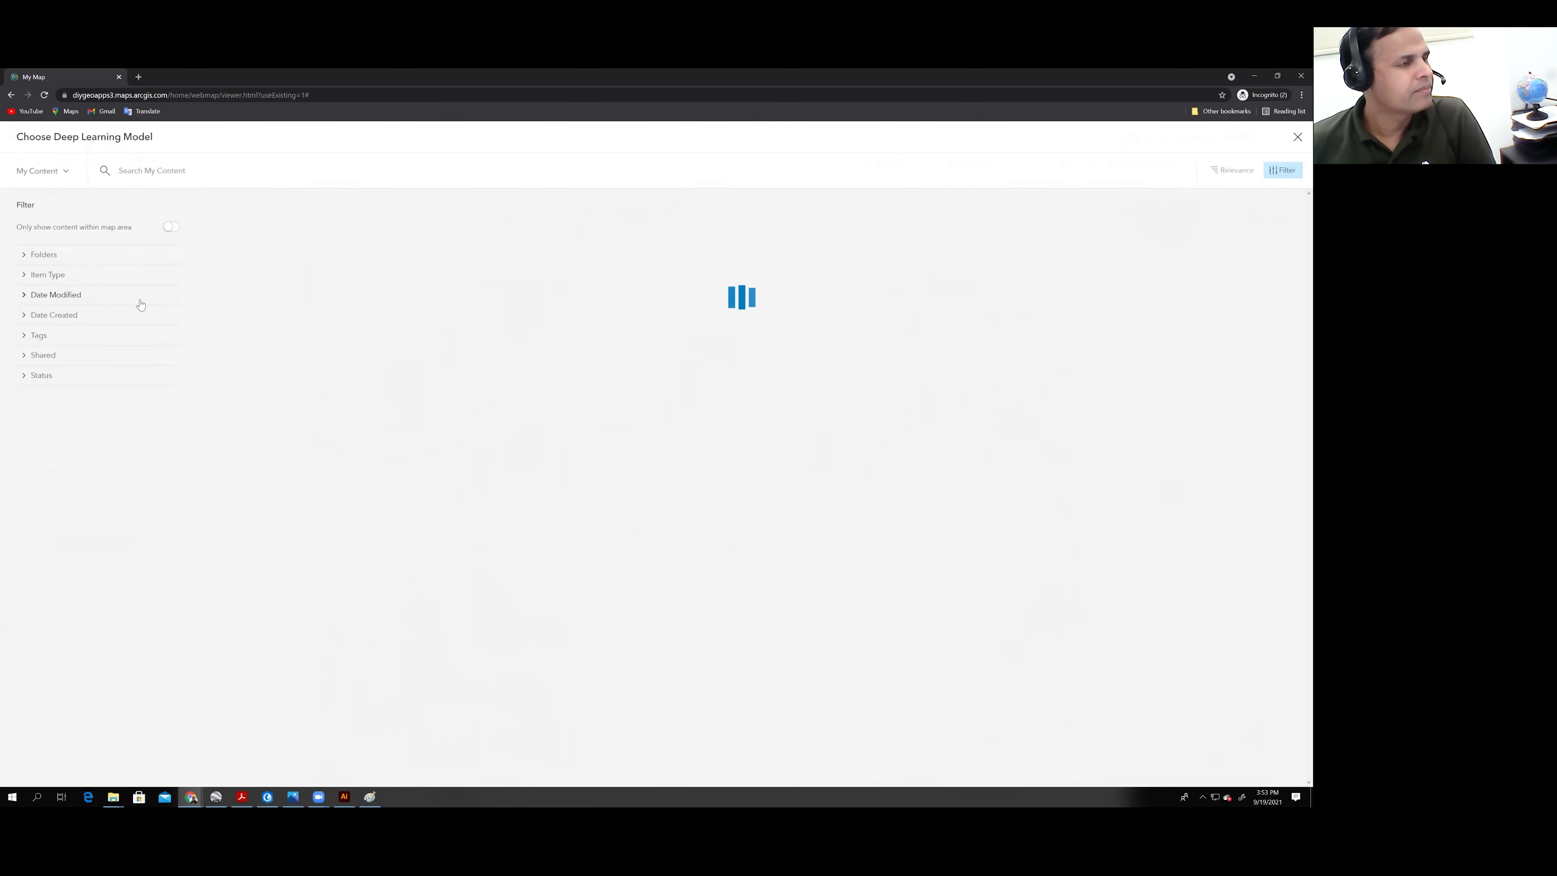
left_click(64, 173)
left_click(48, 304)
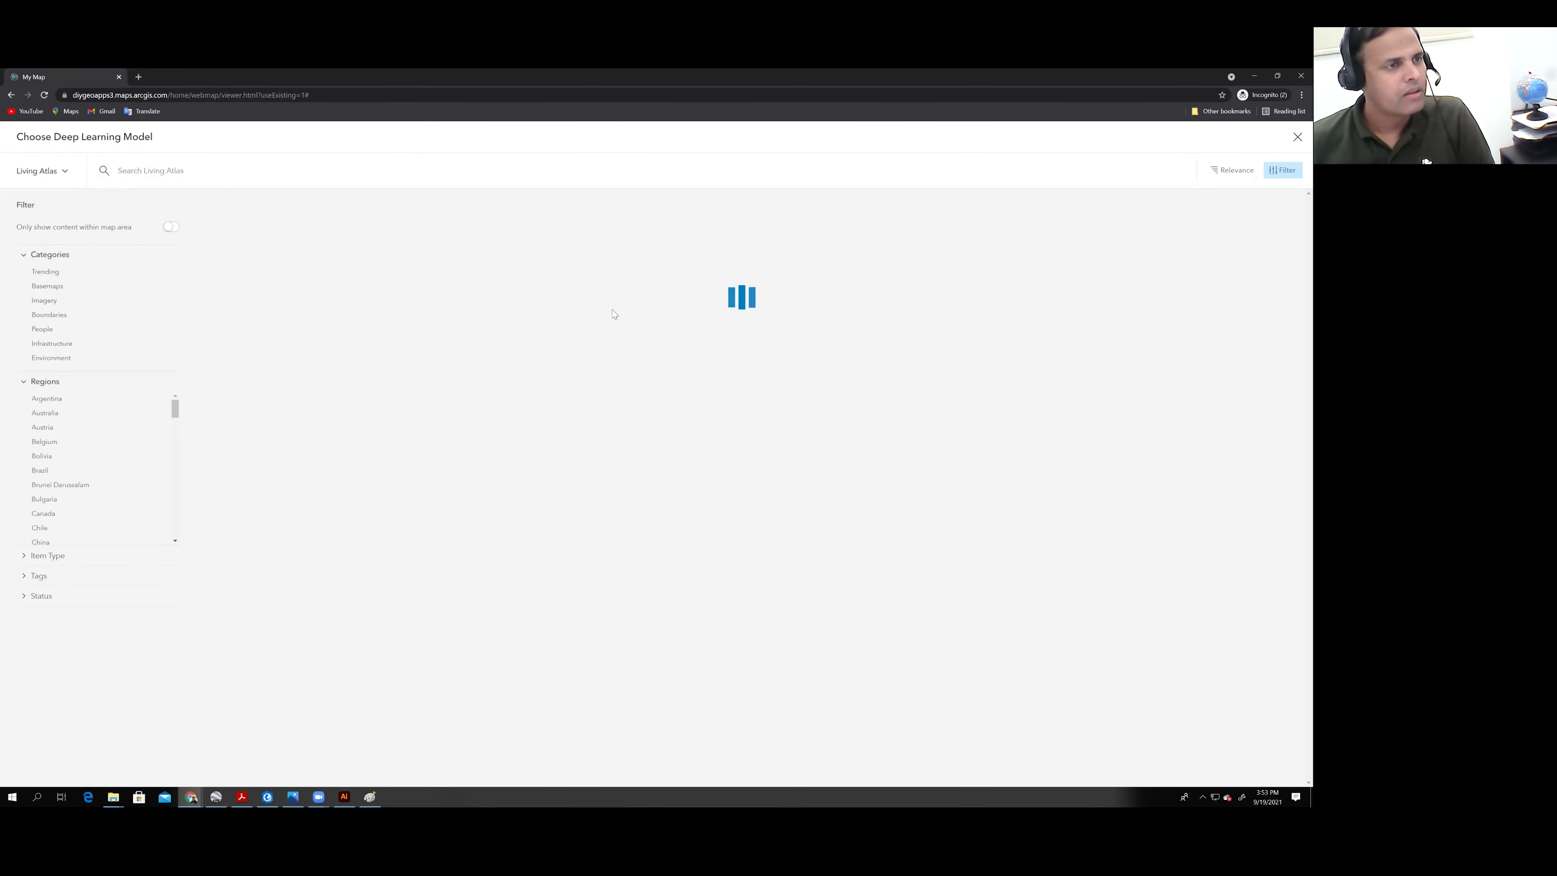
left_click(1260, 325)
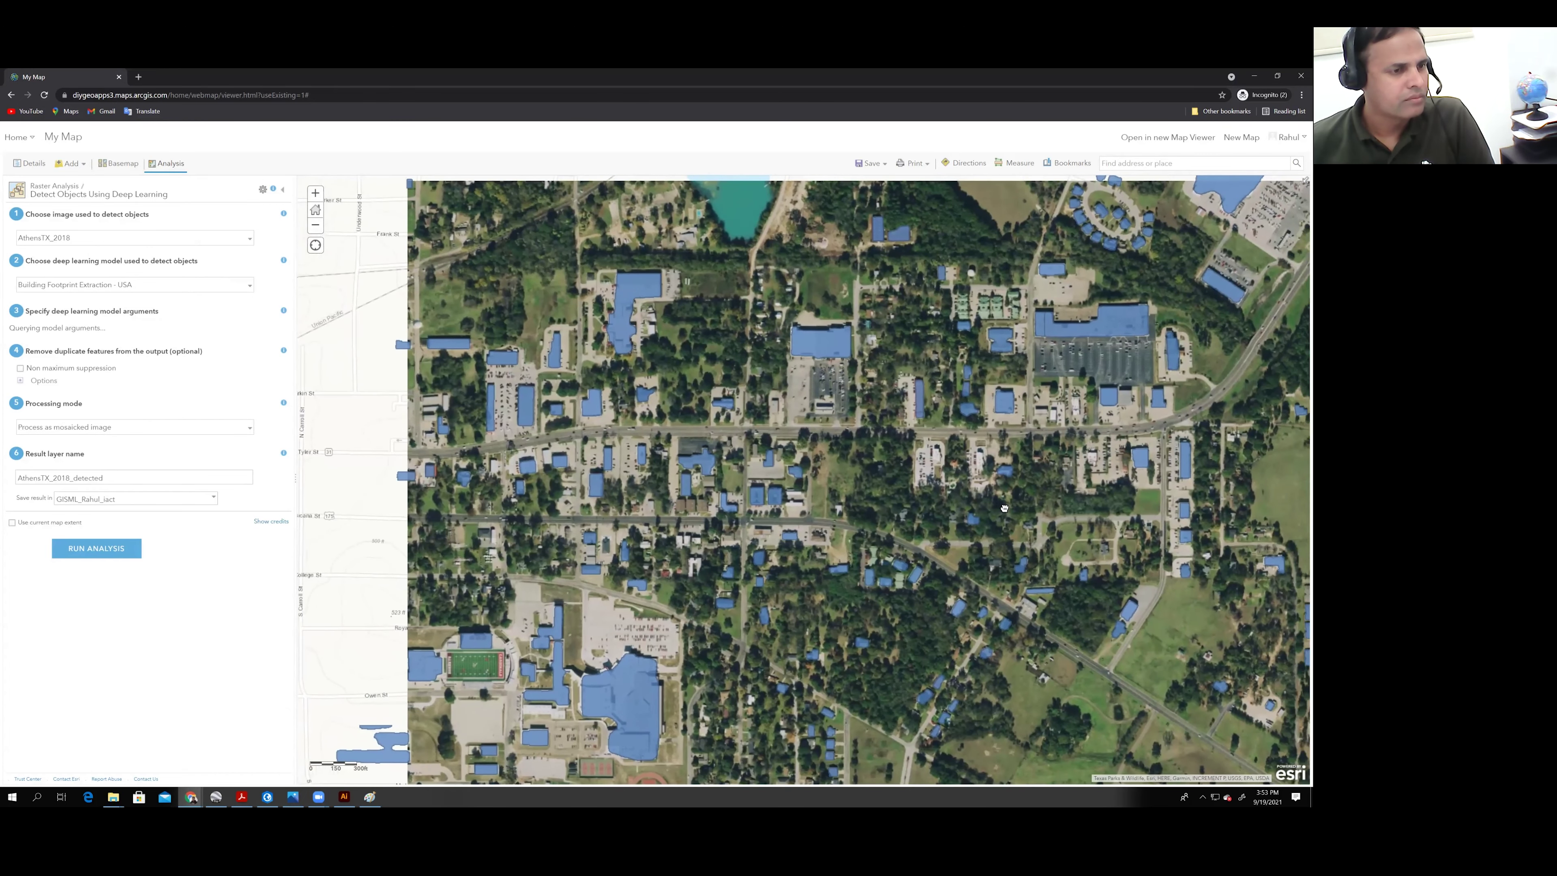
Step: Rename the result layer to AthensTX_2018_Tes2 and zoom out to the full imagery extent
left_click_drag(1004, 505, 1004, 498)
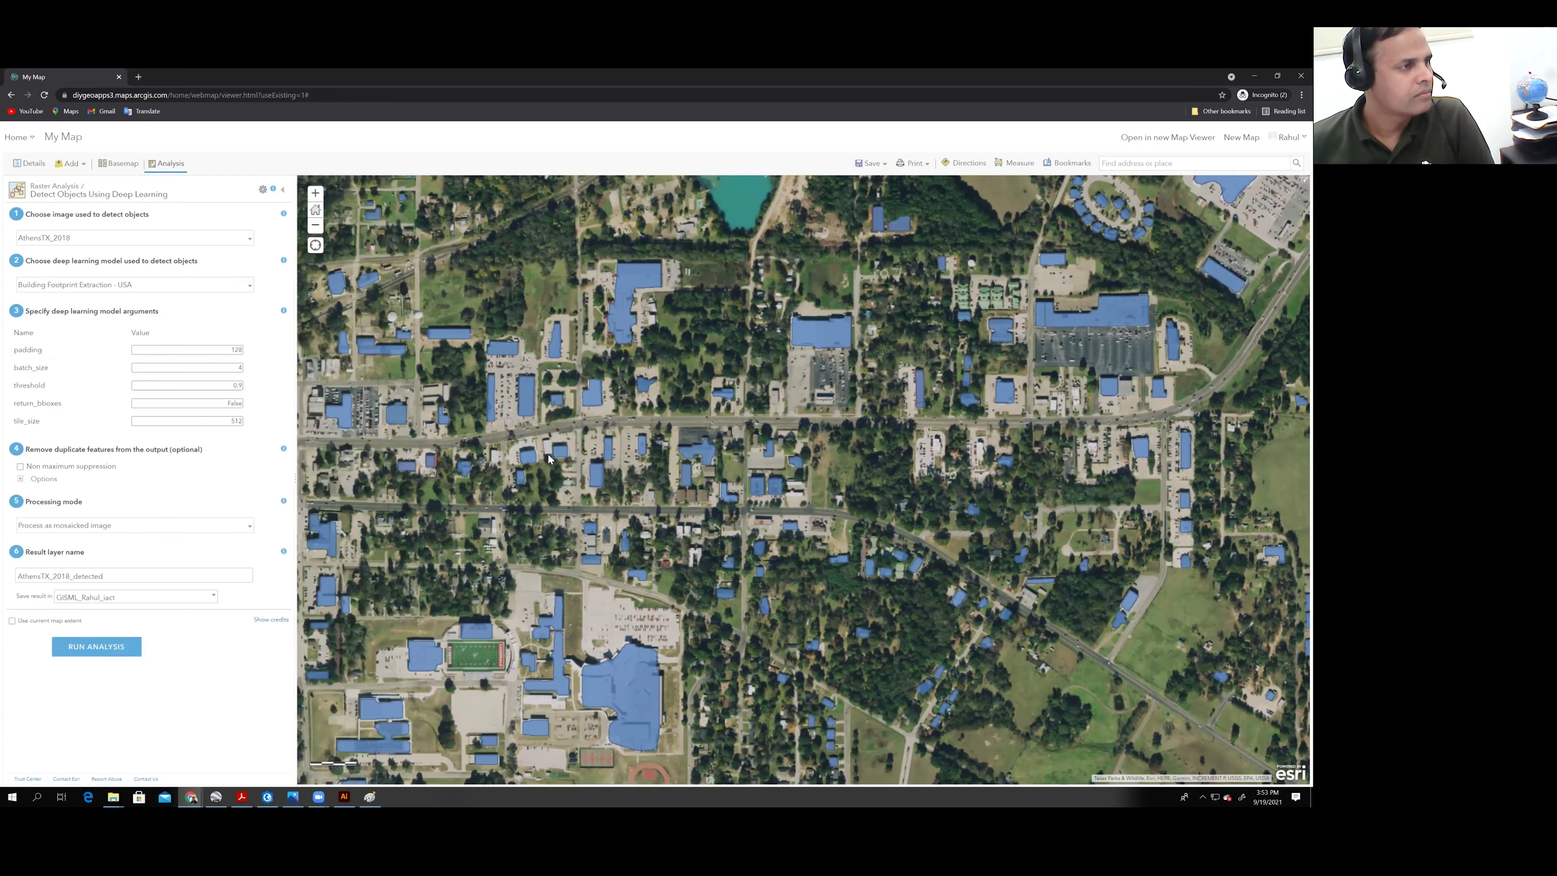
left_click(240, 386)
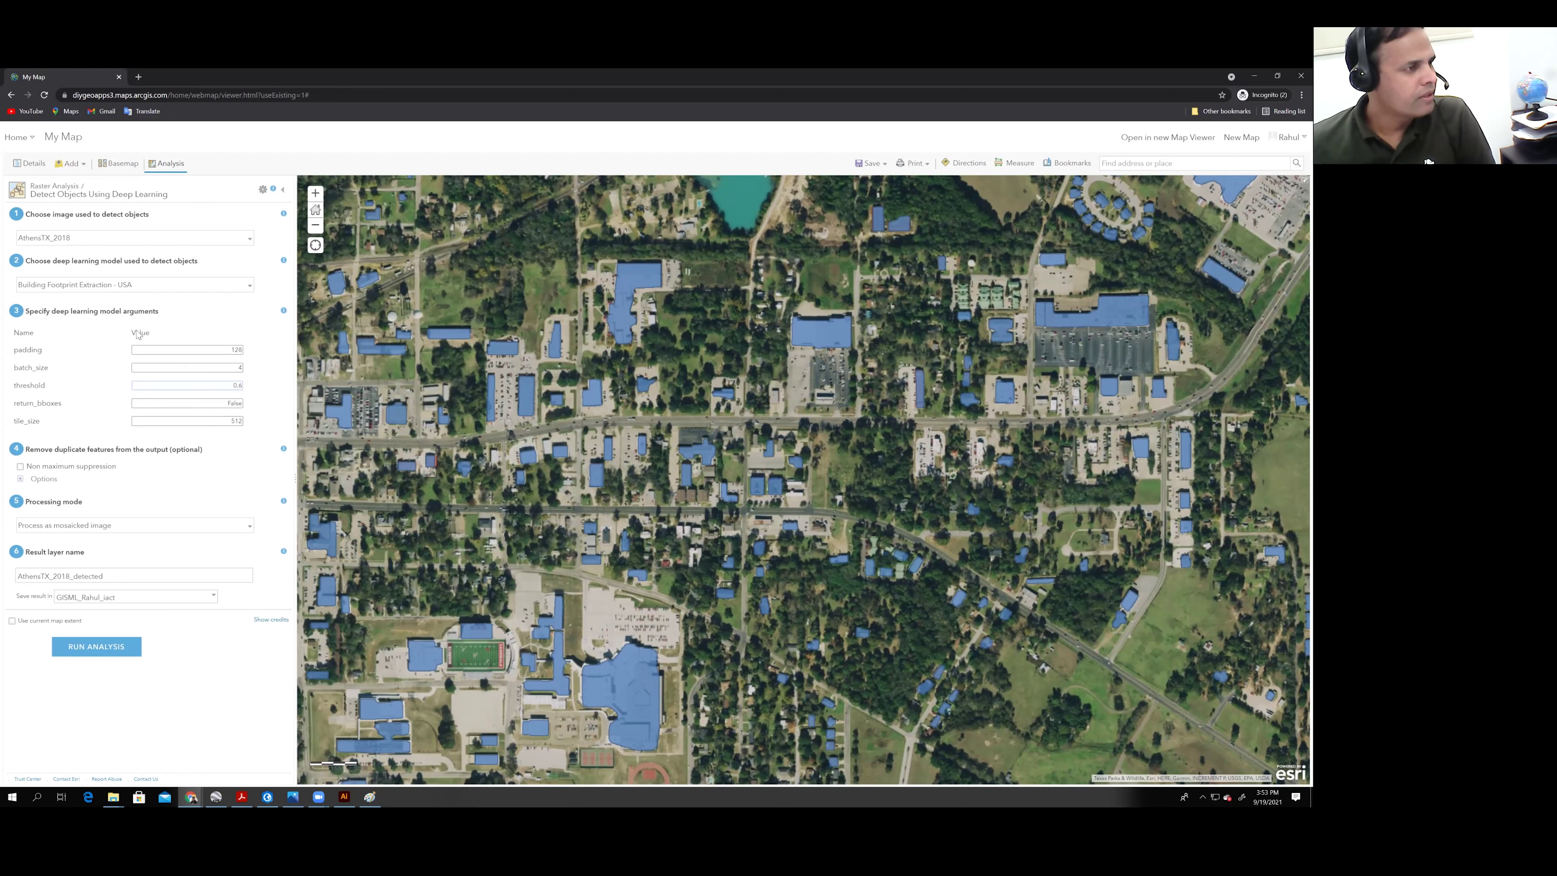
left_click_drag(106, 576, 76, 576)
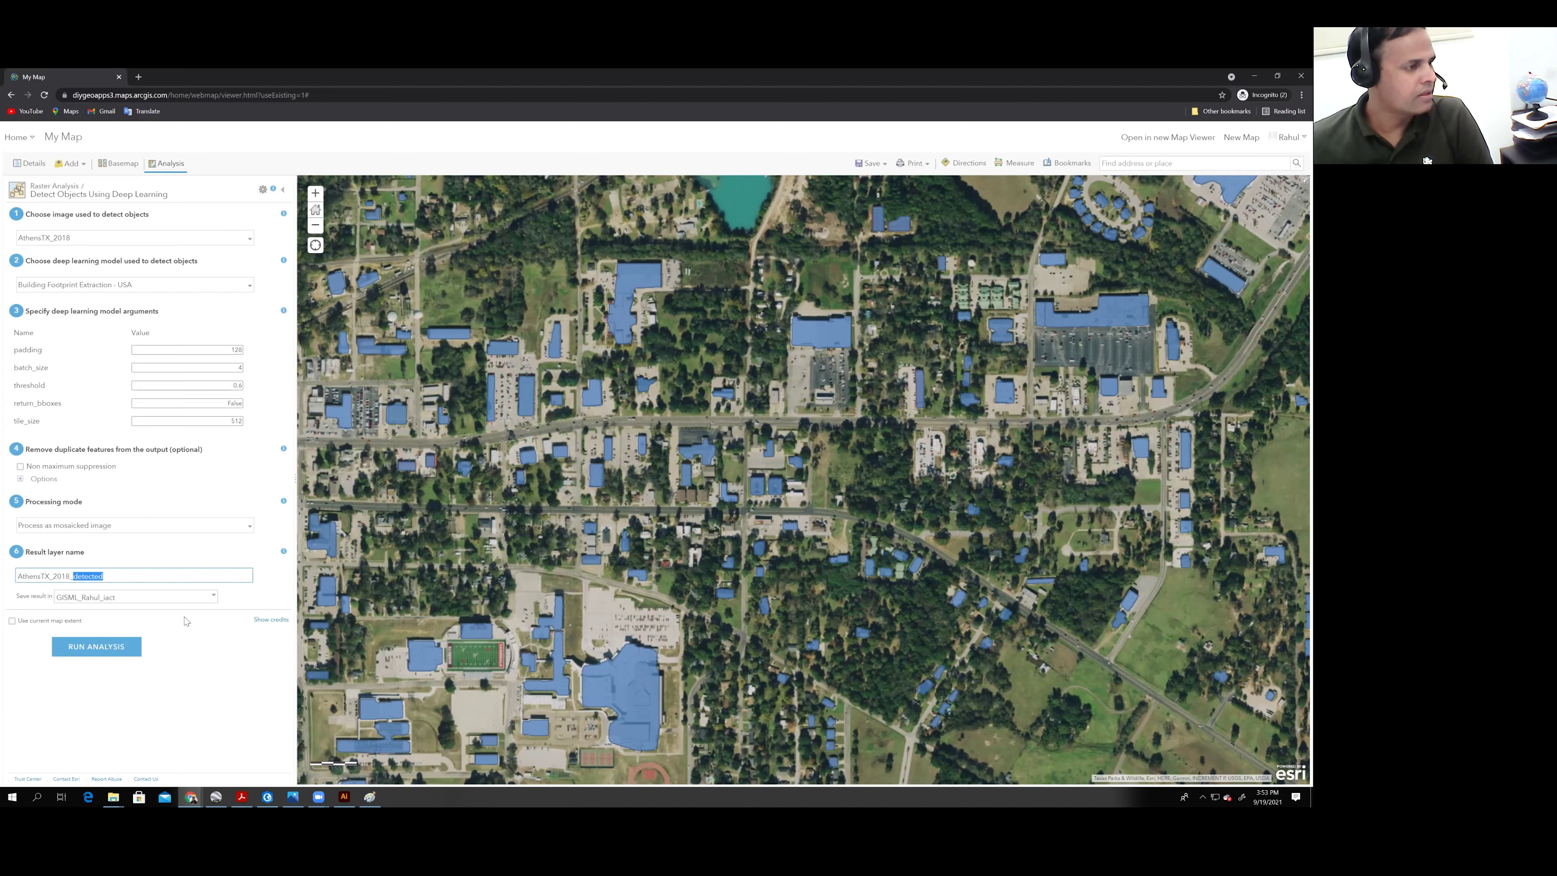
type("T")
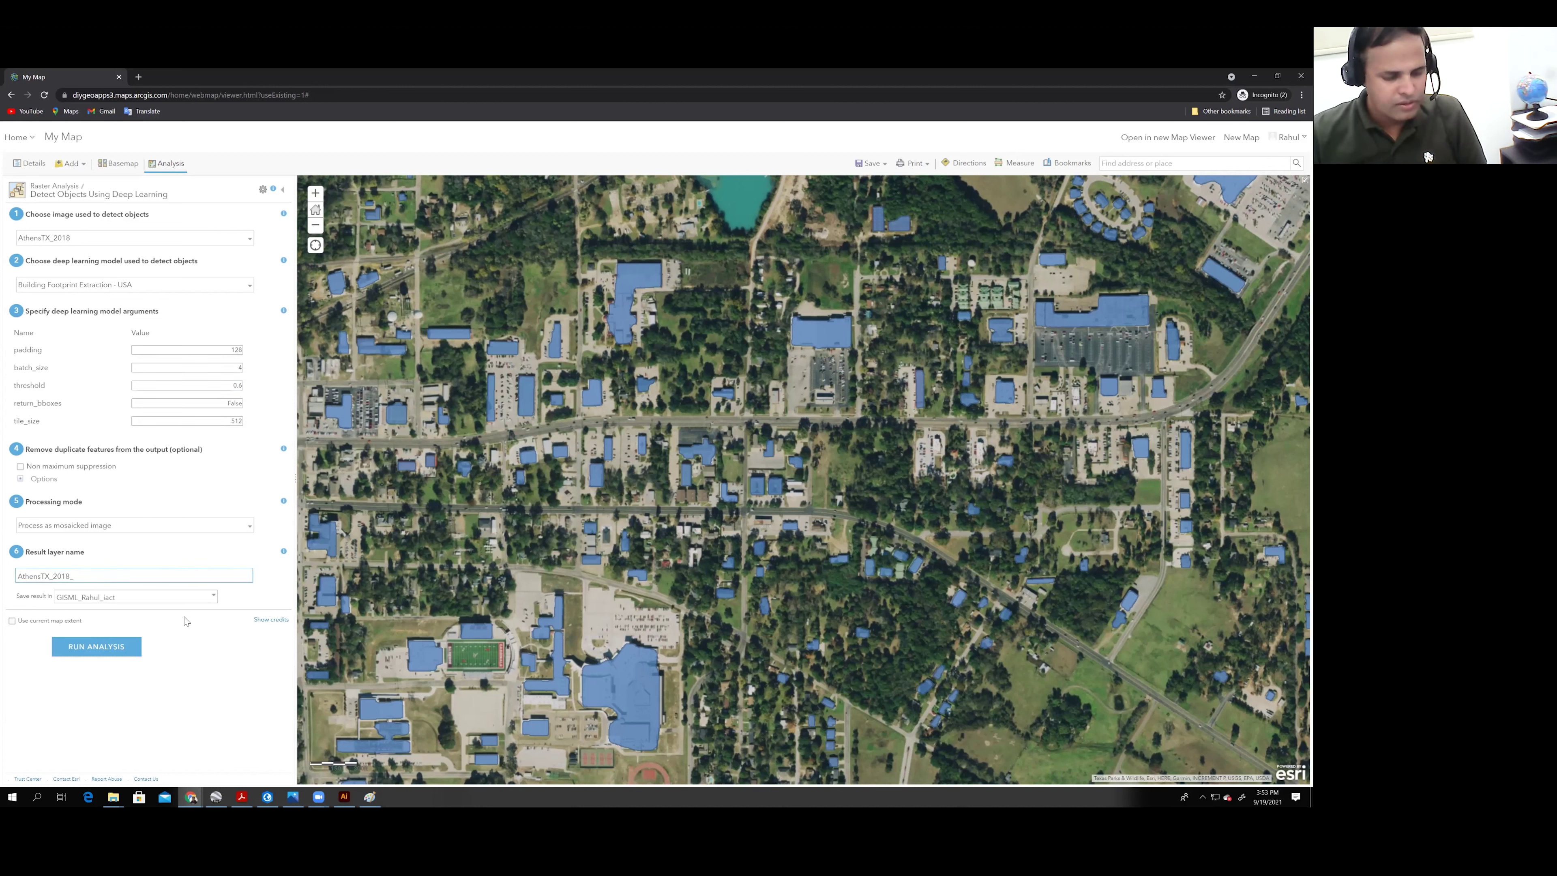
type("es2")
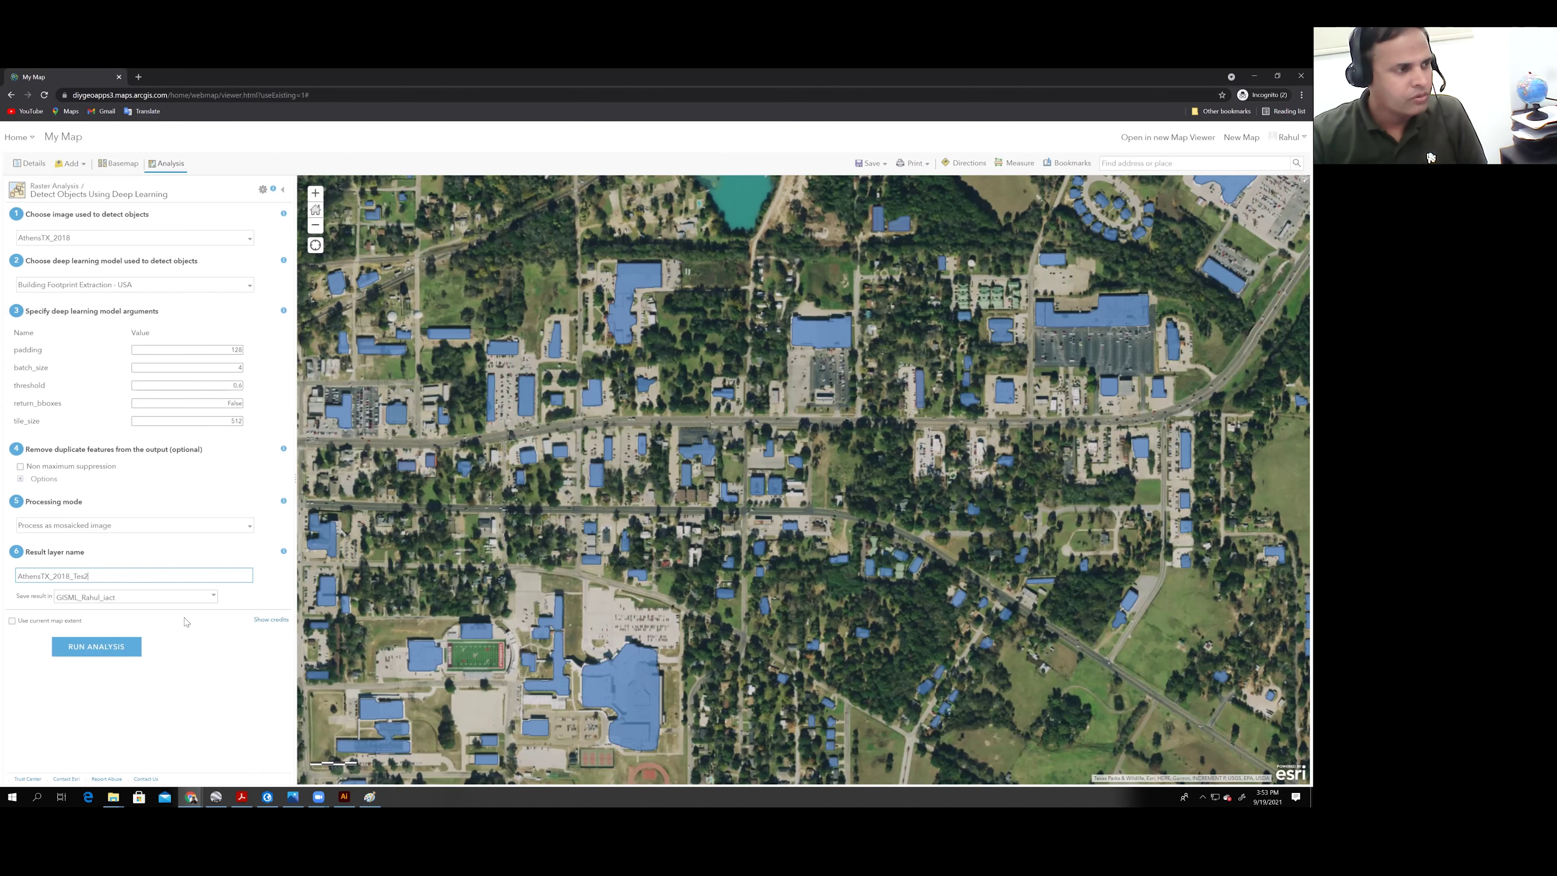
left_click(170, 671)
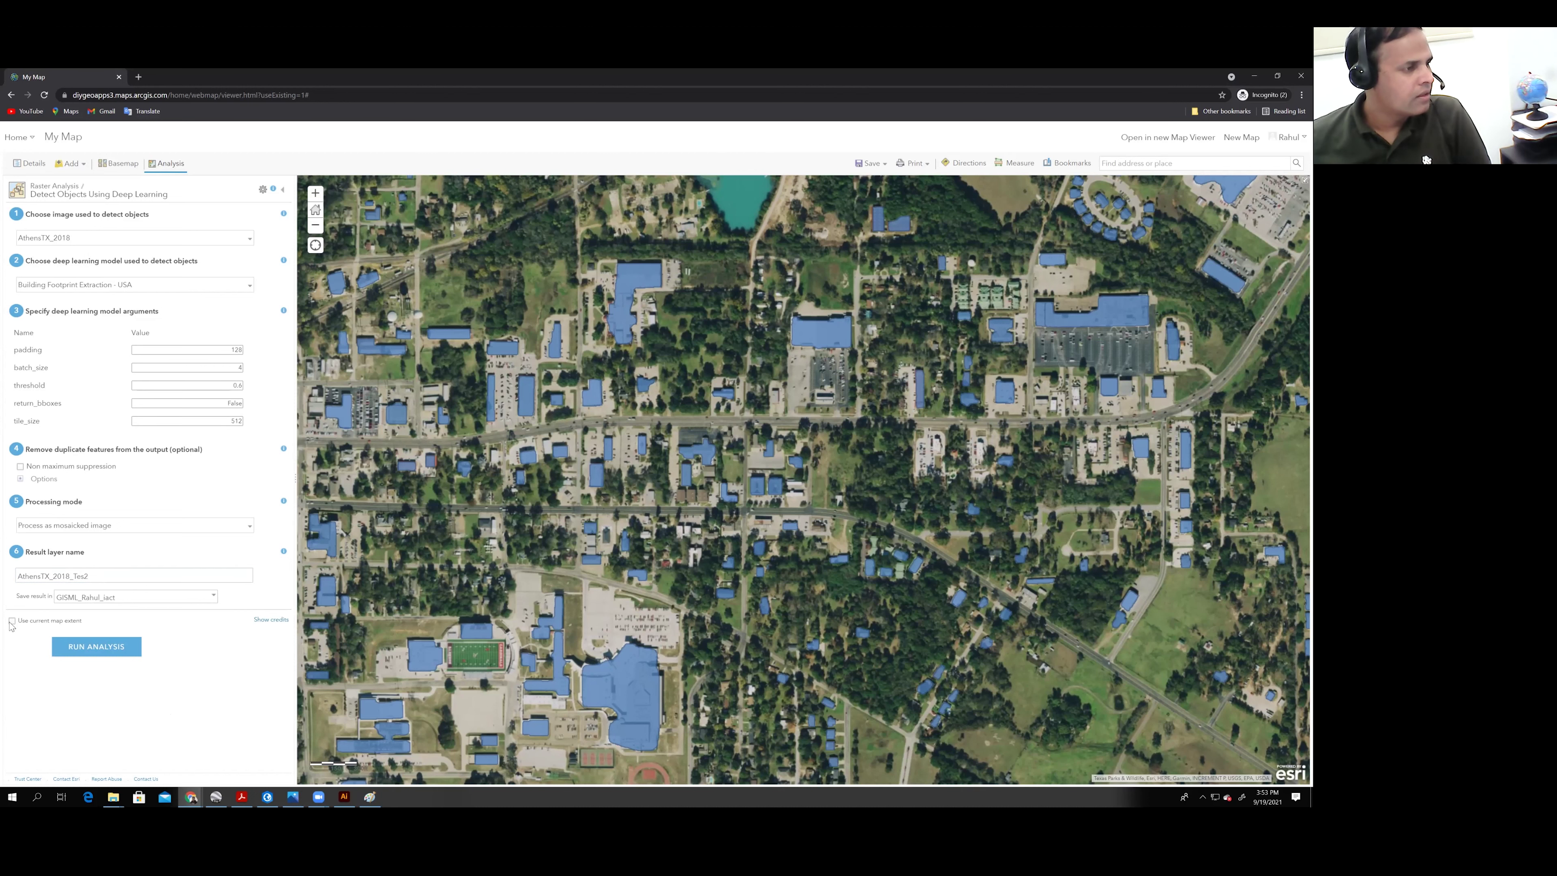
scroll(609, 578, "down", 1)
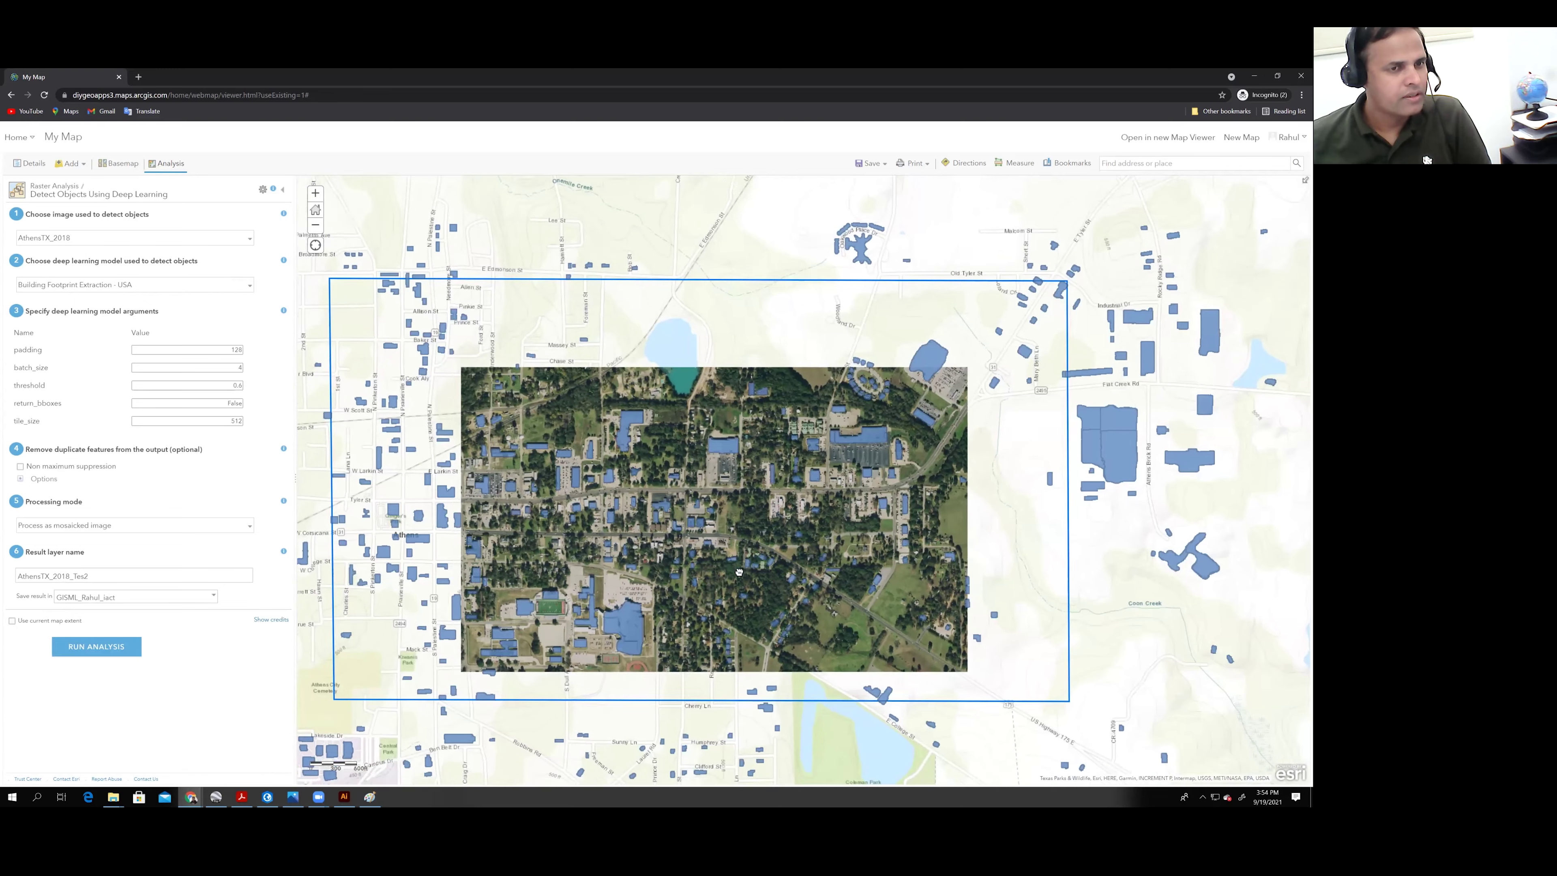
Step: Limit detection to the current map extent, run the analysis, and pan to the focus-area rectangle
left_click(12, 620)
left_click(87, 651)
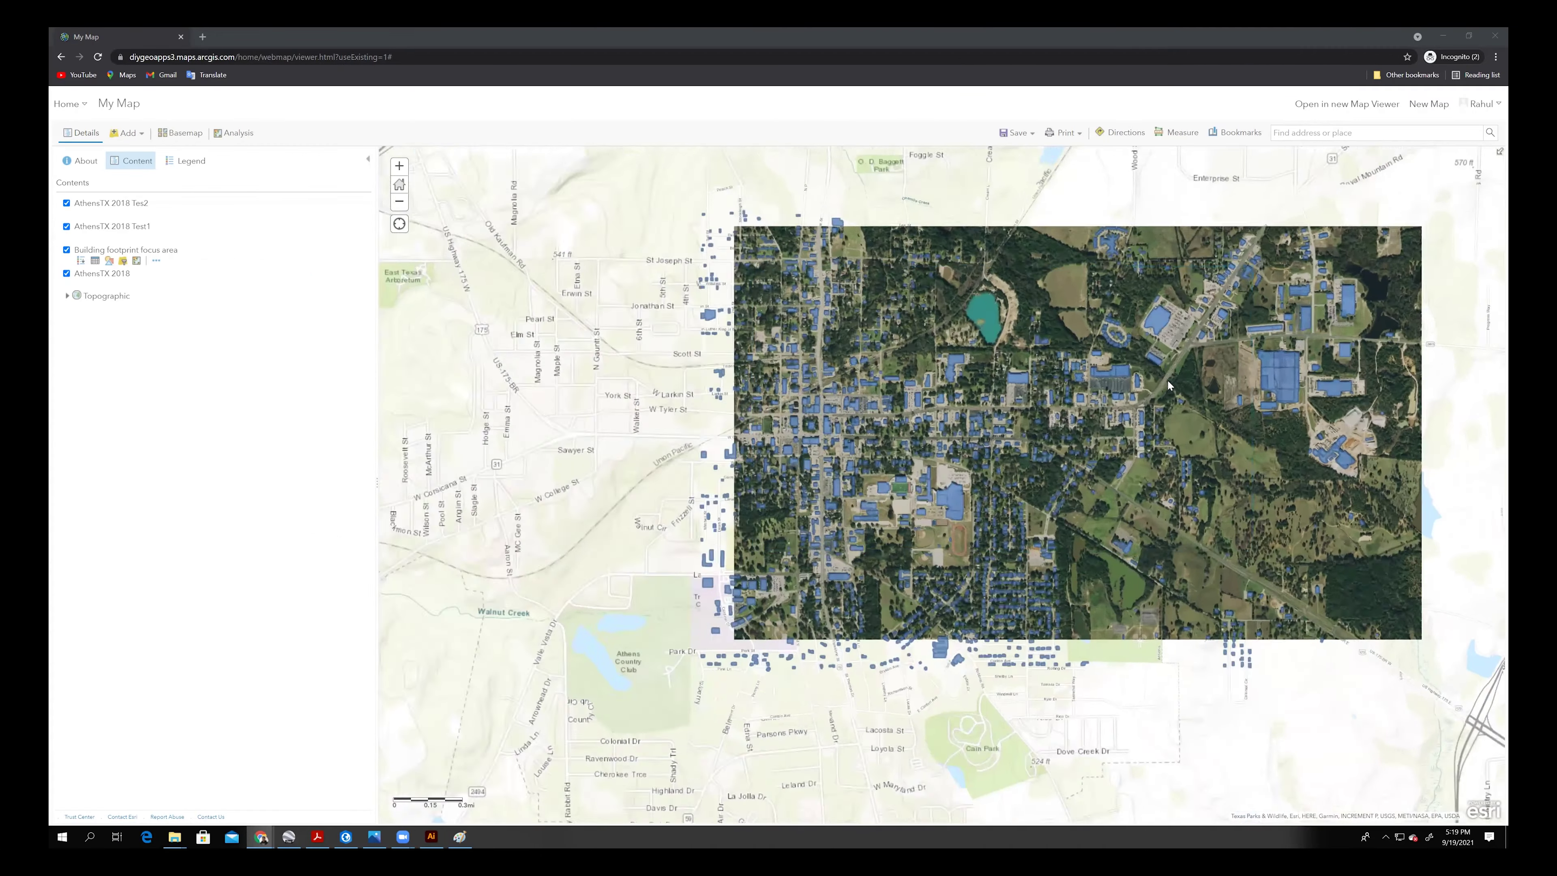
scroll(1166, 378, "up", 1)
left_click_drag(1166, 378, 1217, 450)
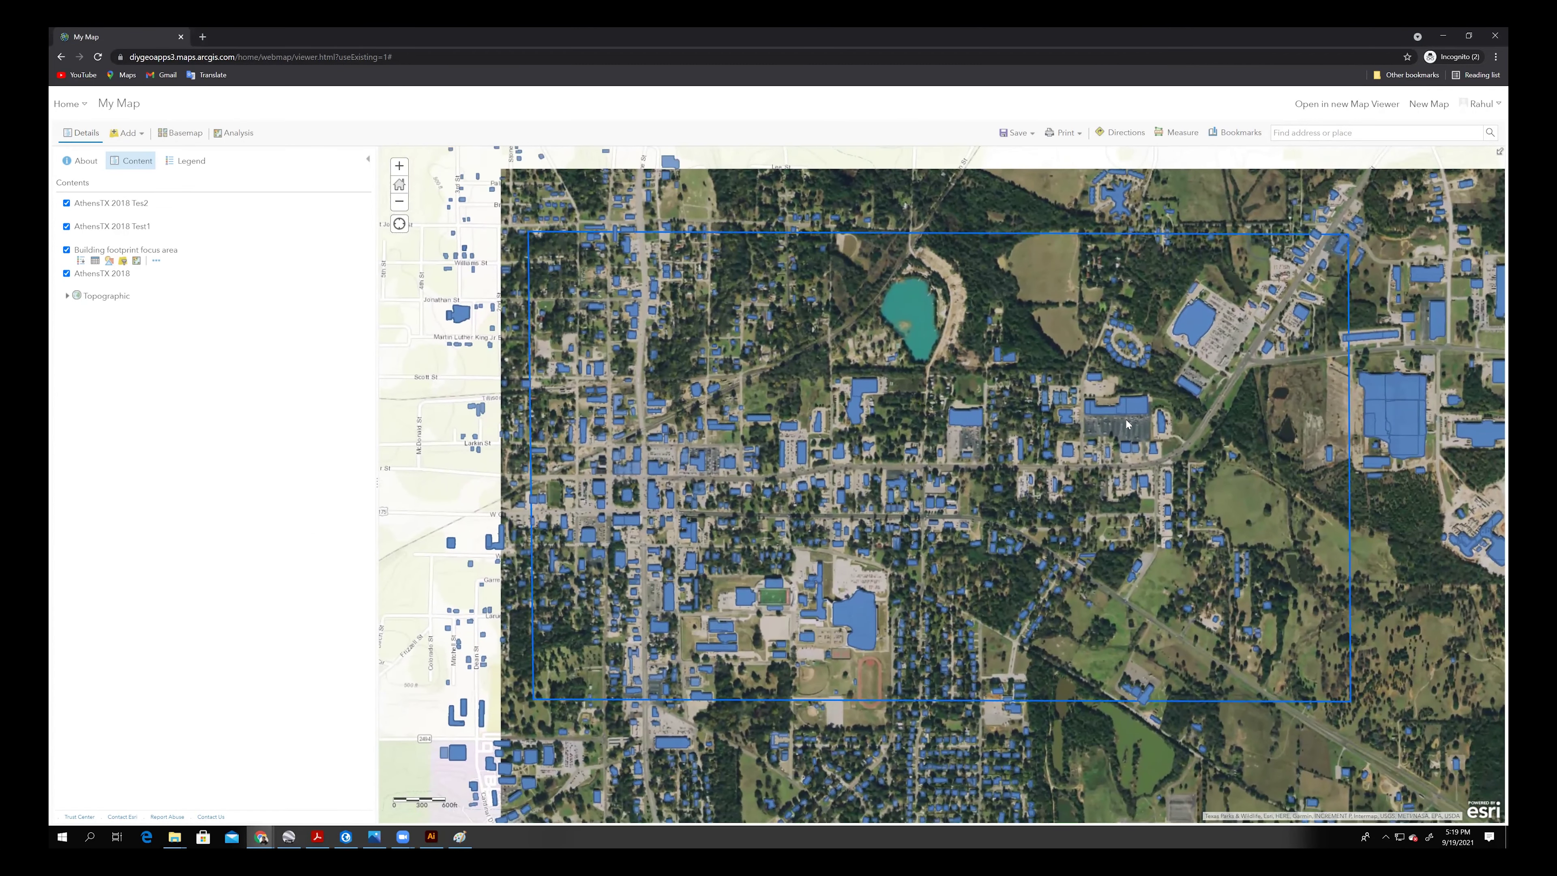
scroll(1127, 424, "up", 2)
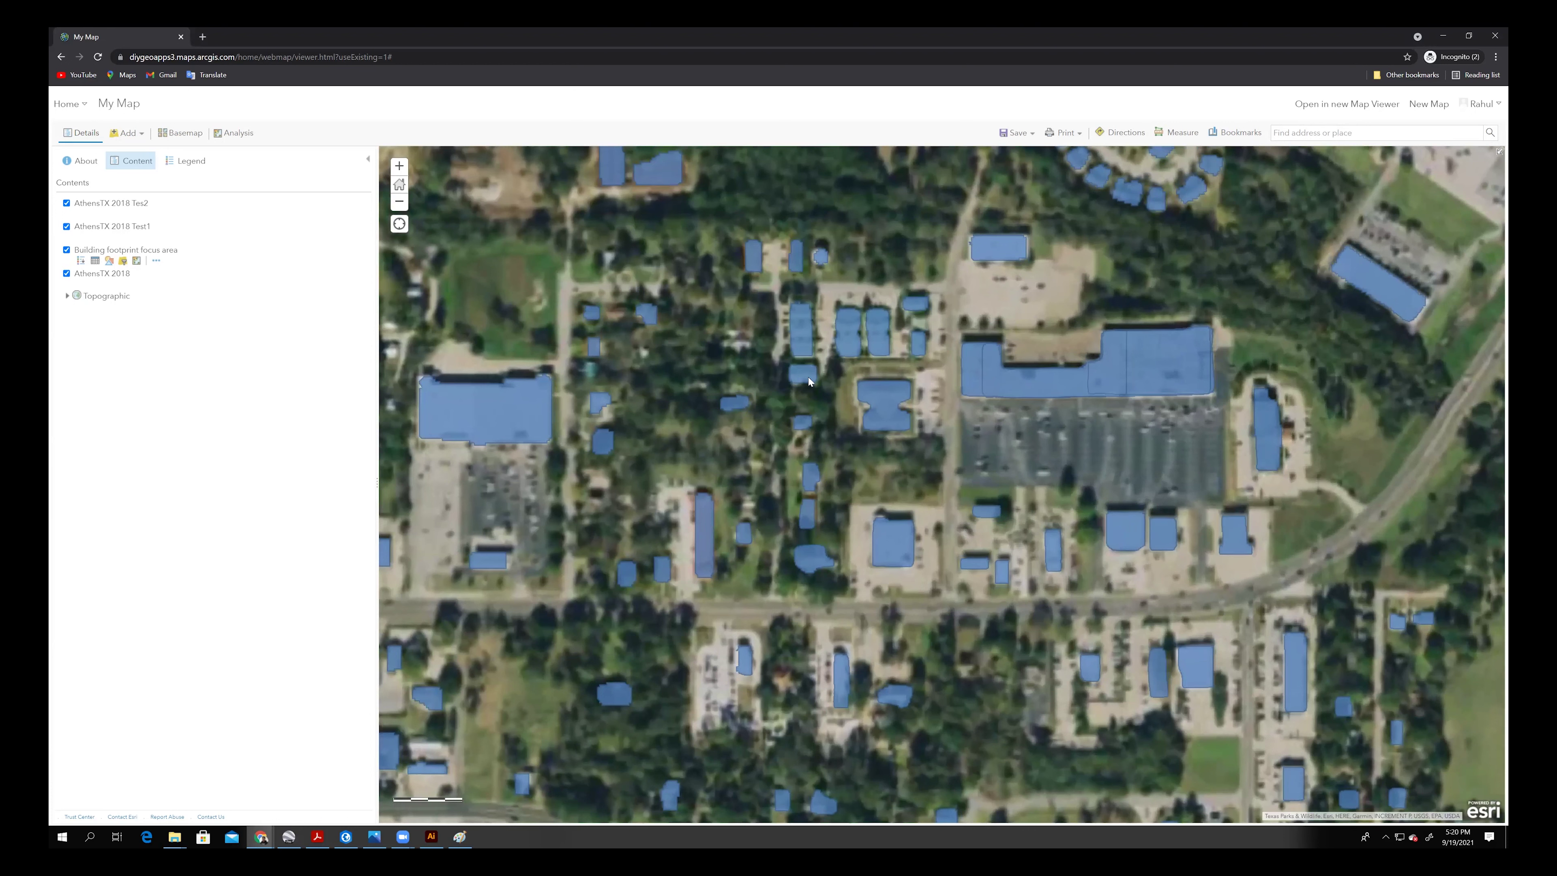
mouse_move(147, 216)
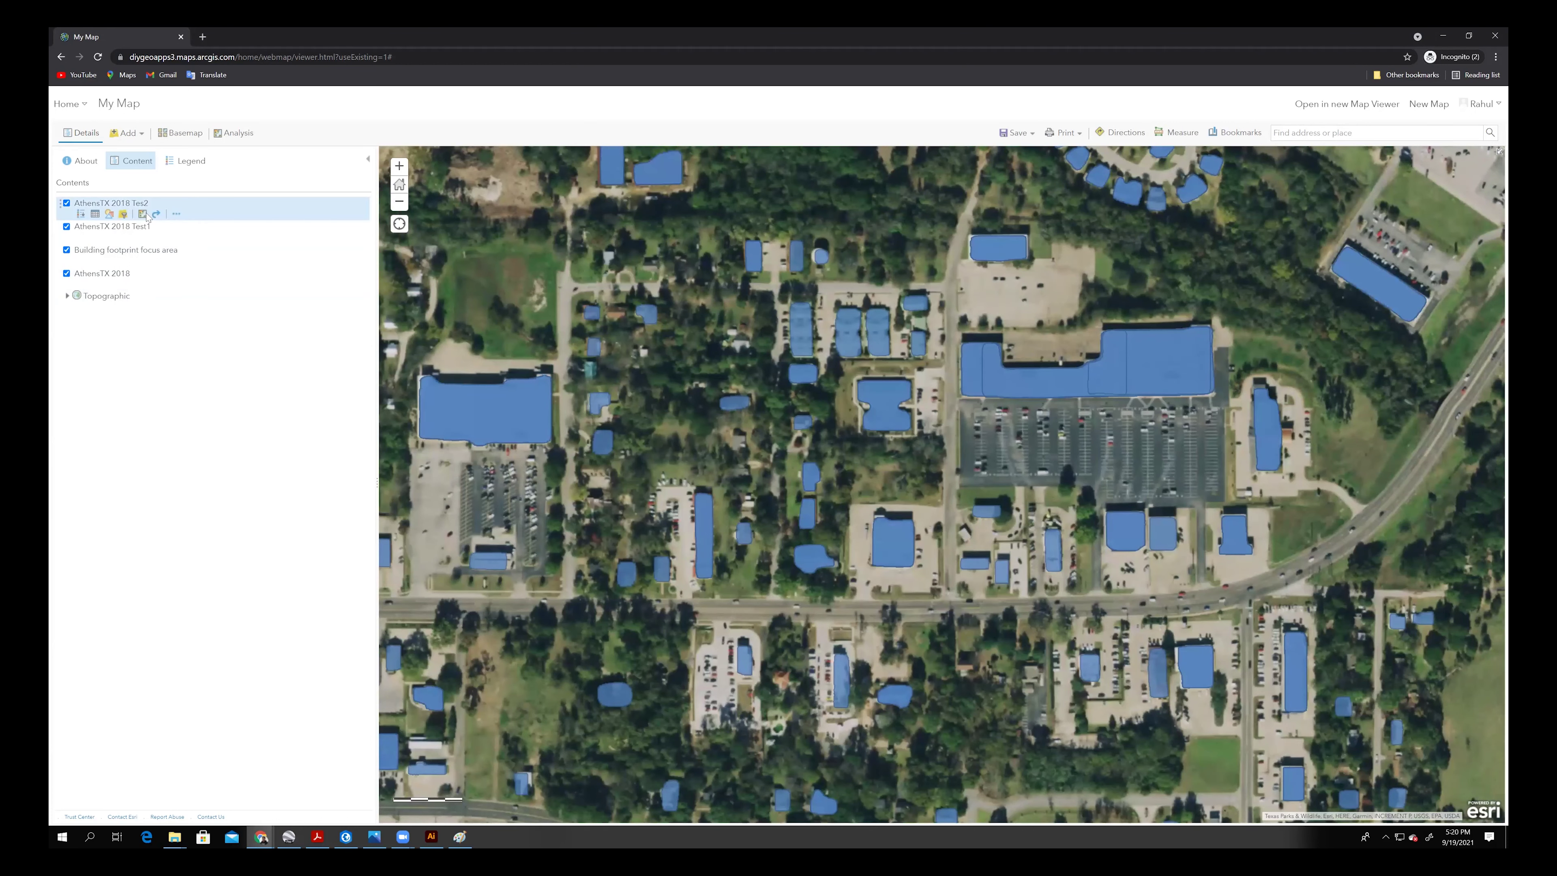
left_click(67, 204)
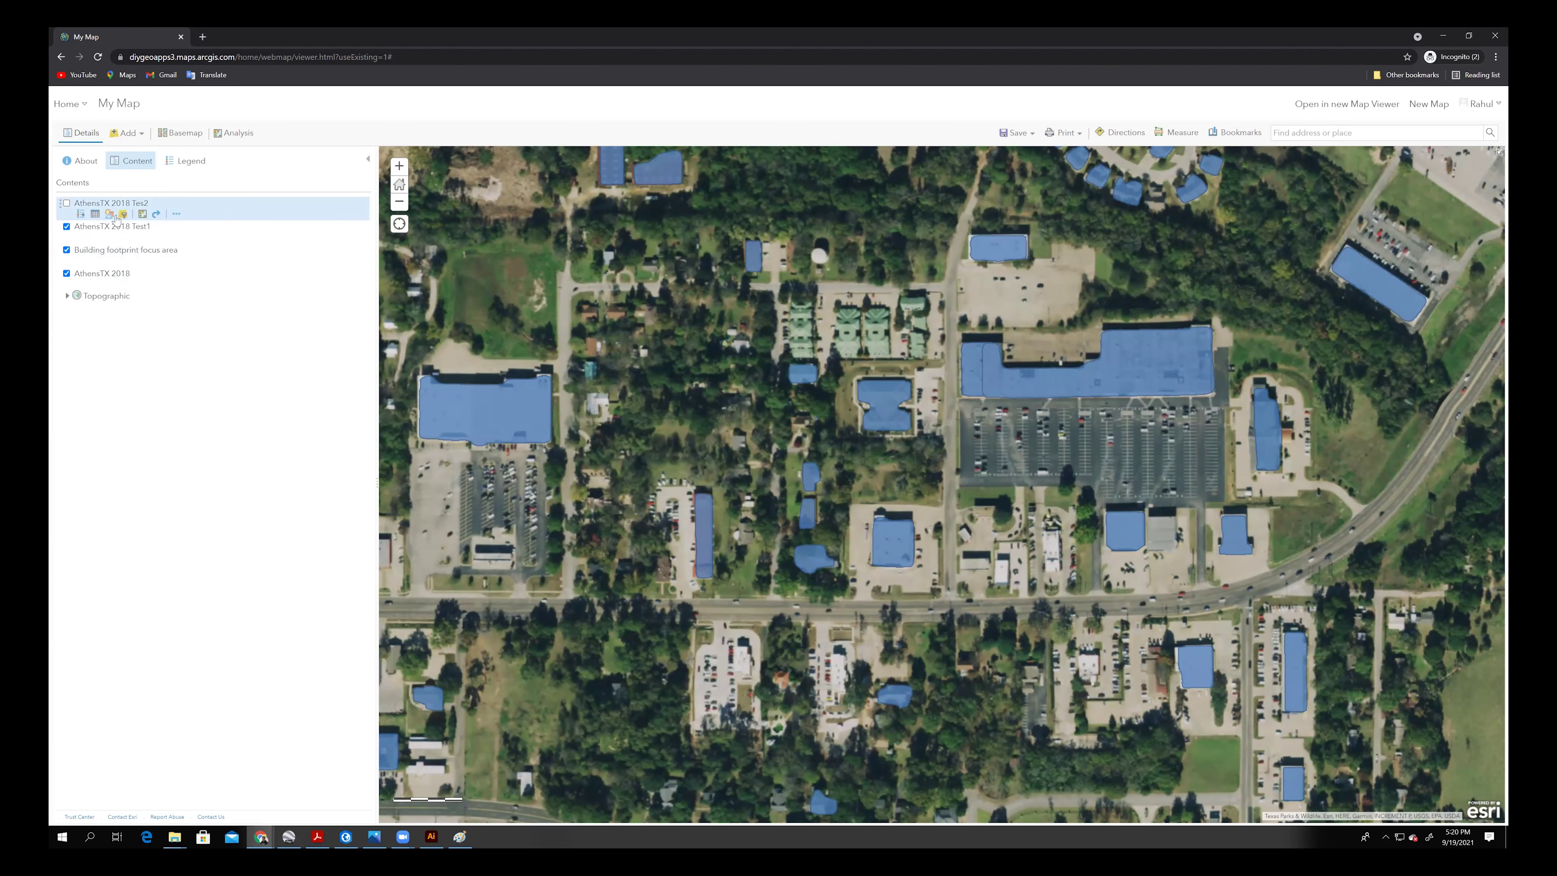
left_click(67, 204)
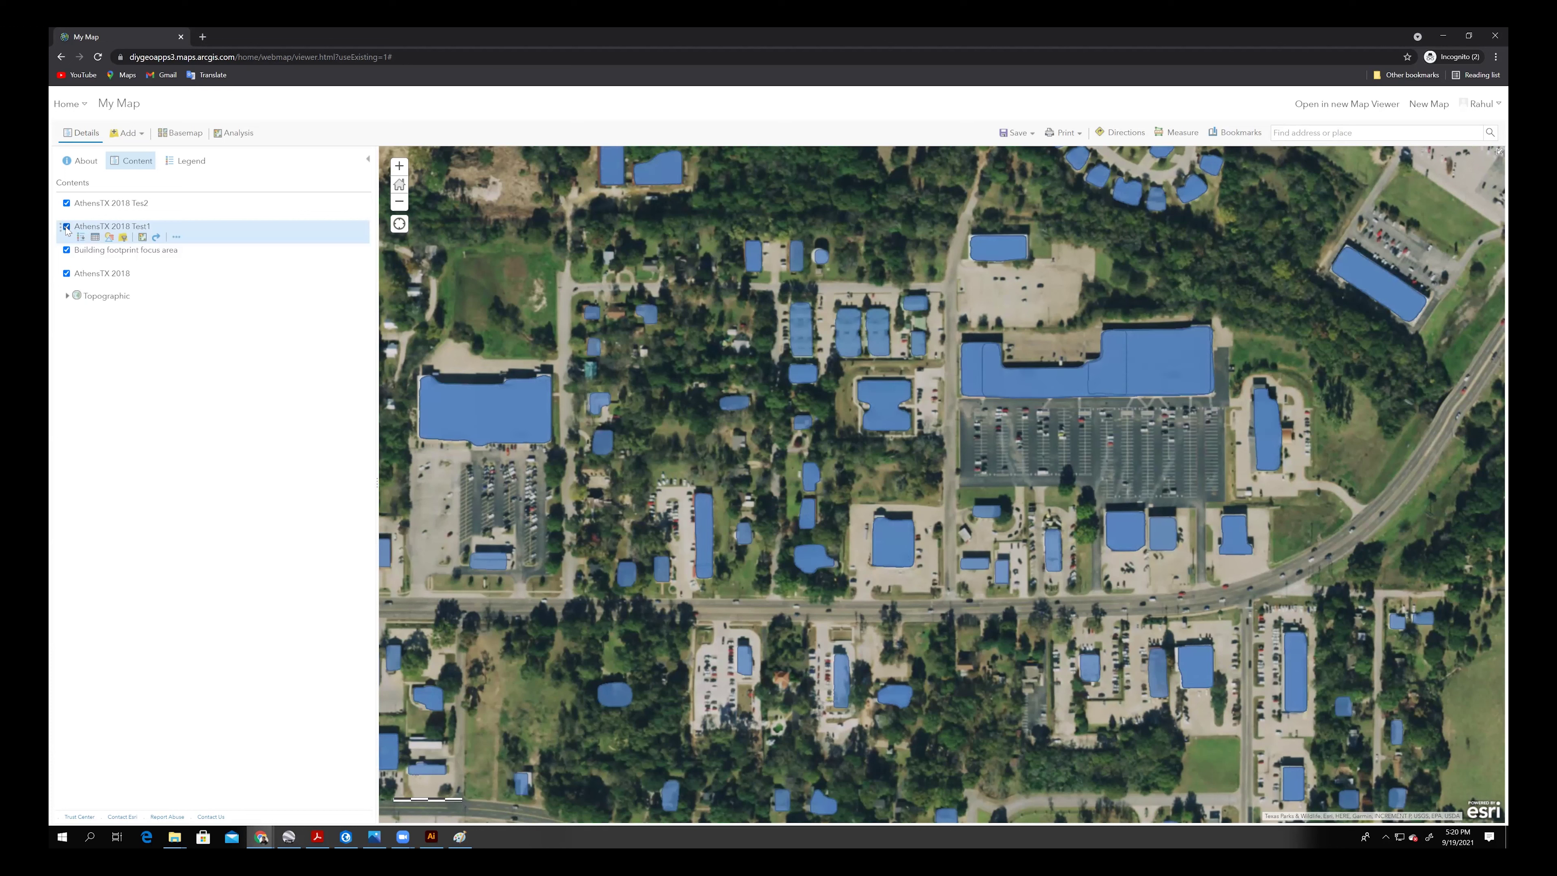
left_click(67, 228)
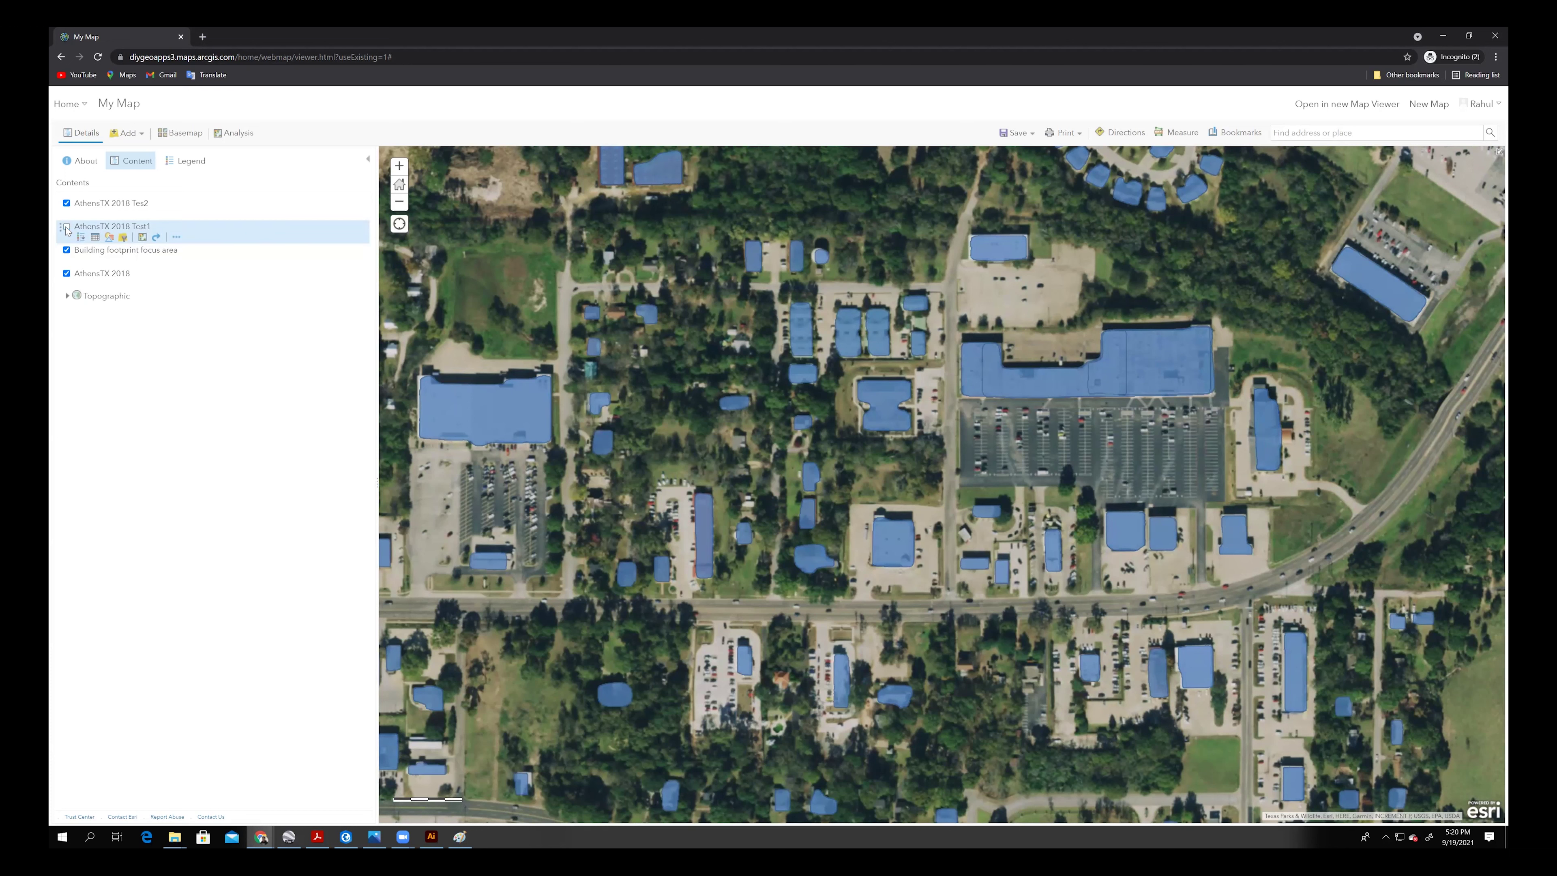
left_click(68, 228)
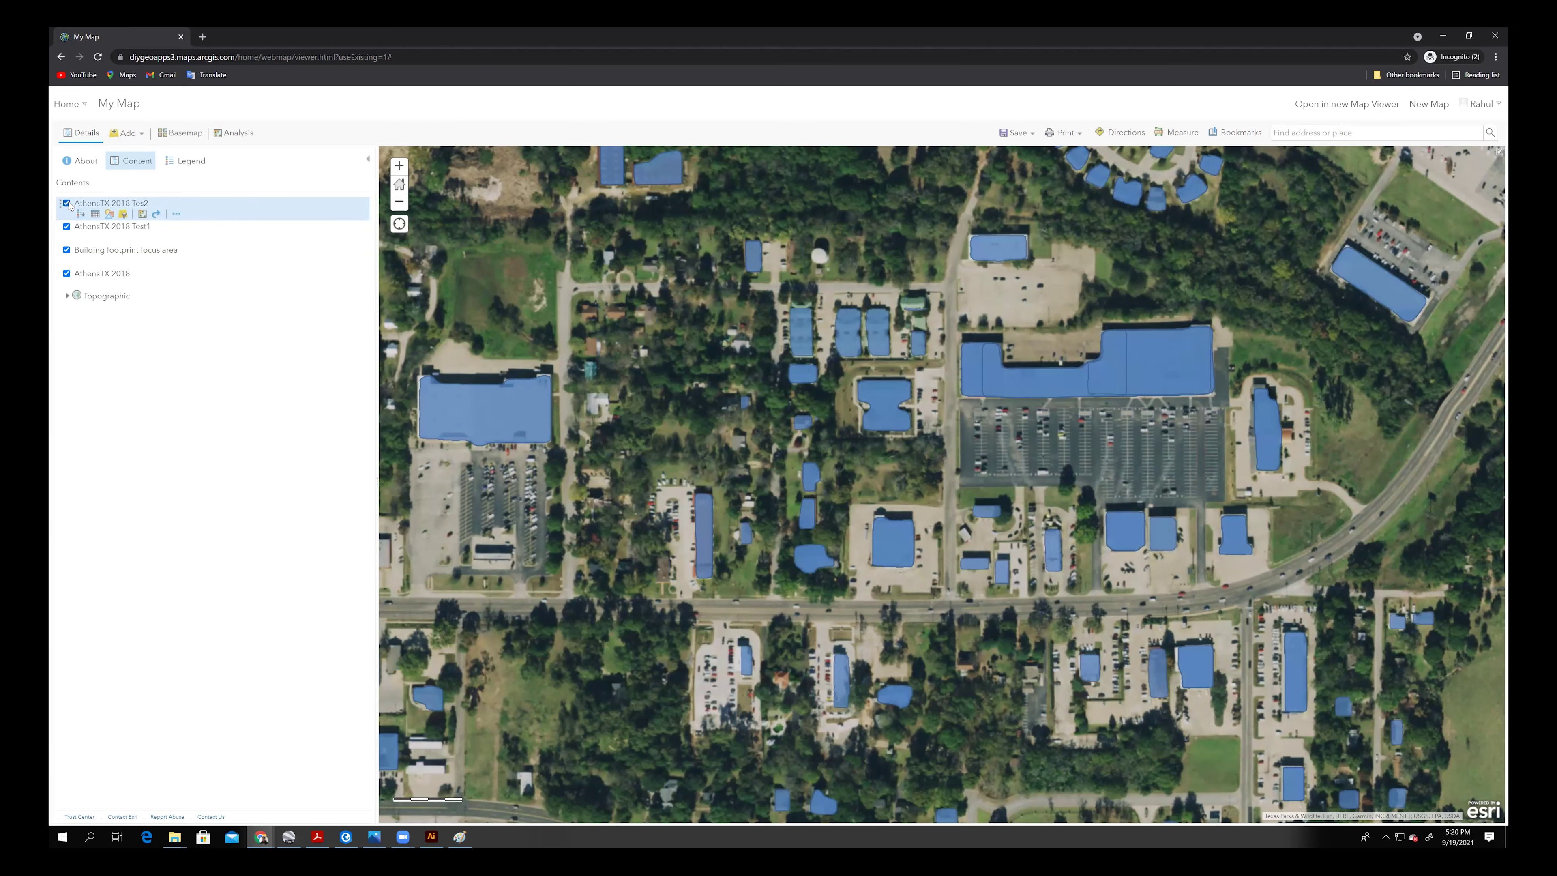
scroll(1091, 577, "down", 1)
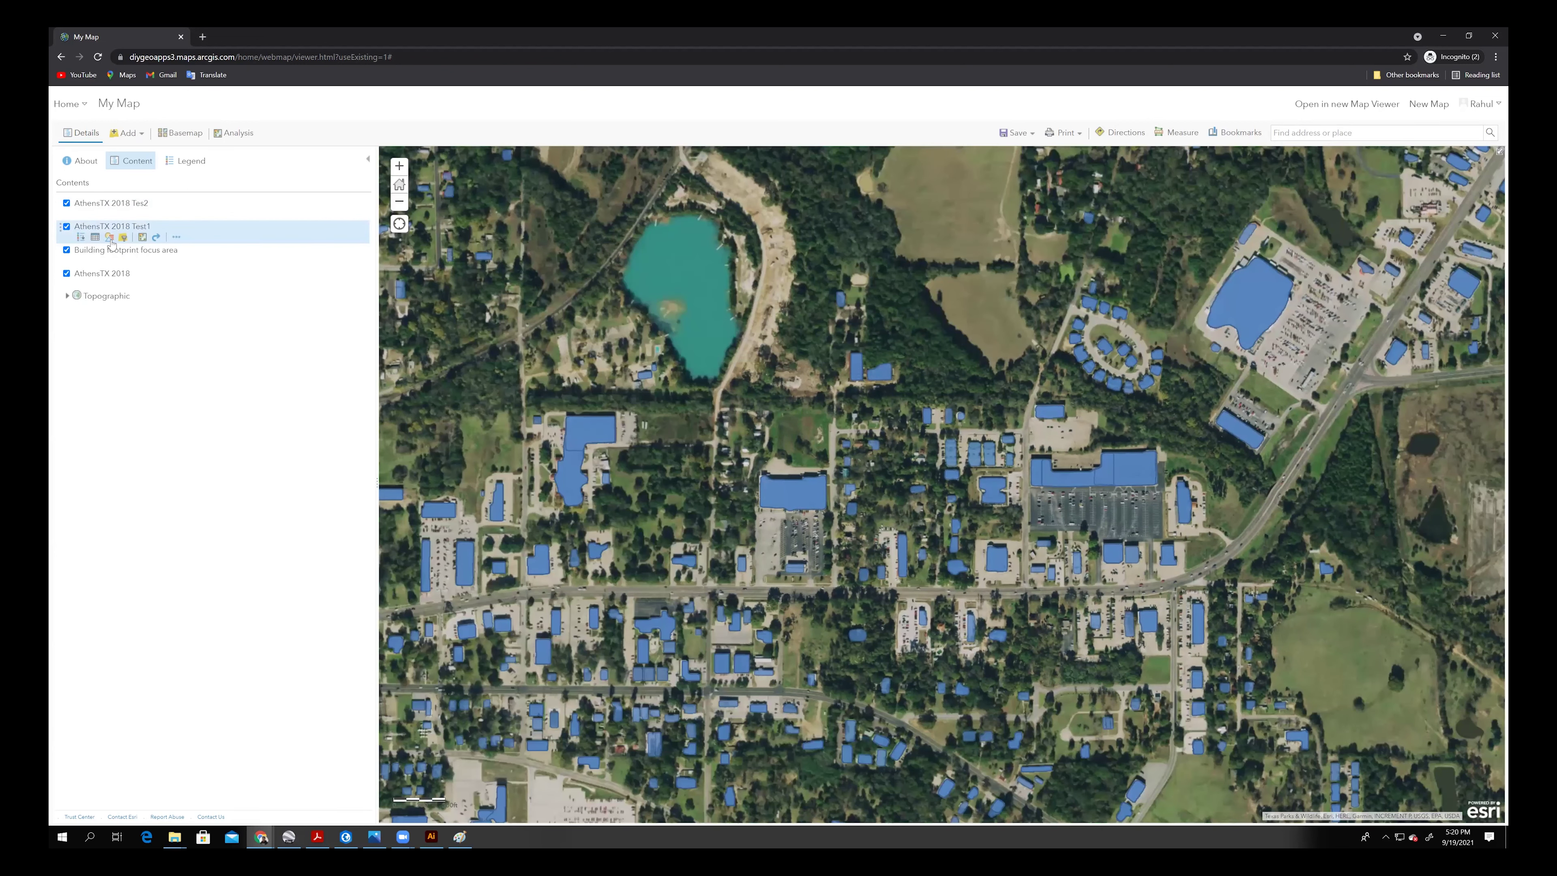
Step: Change the Test1 layer's footprint symbol fill from blue to yellow
left_click(111, 243)
left_click(202, 322)
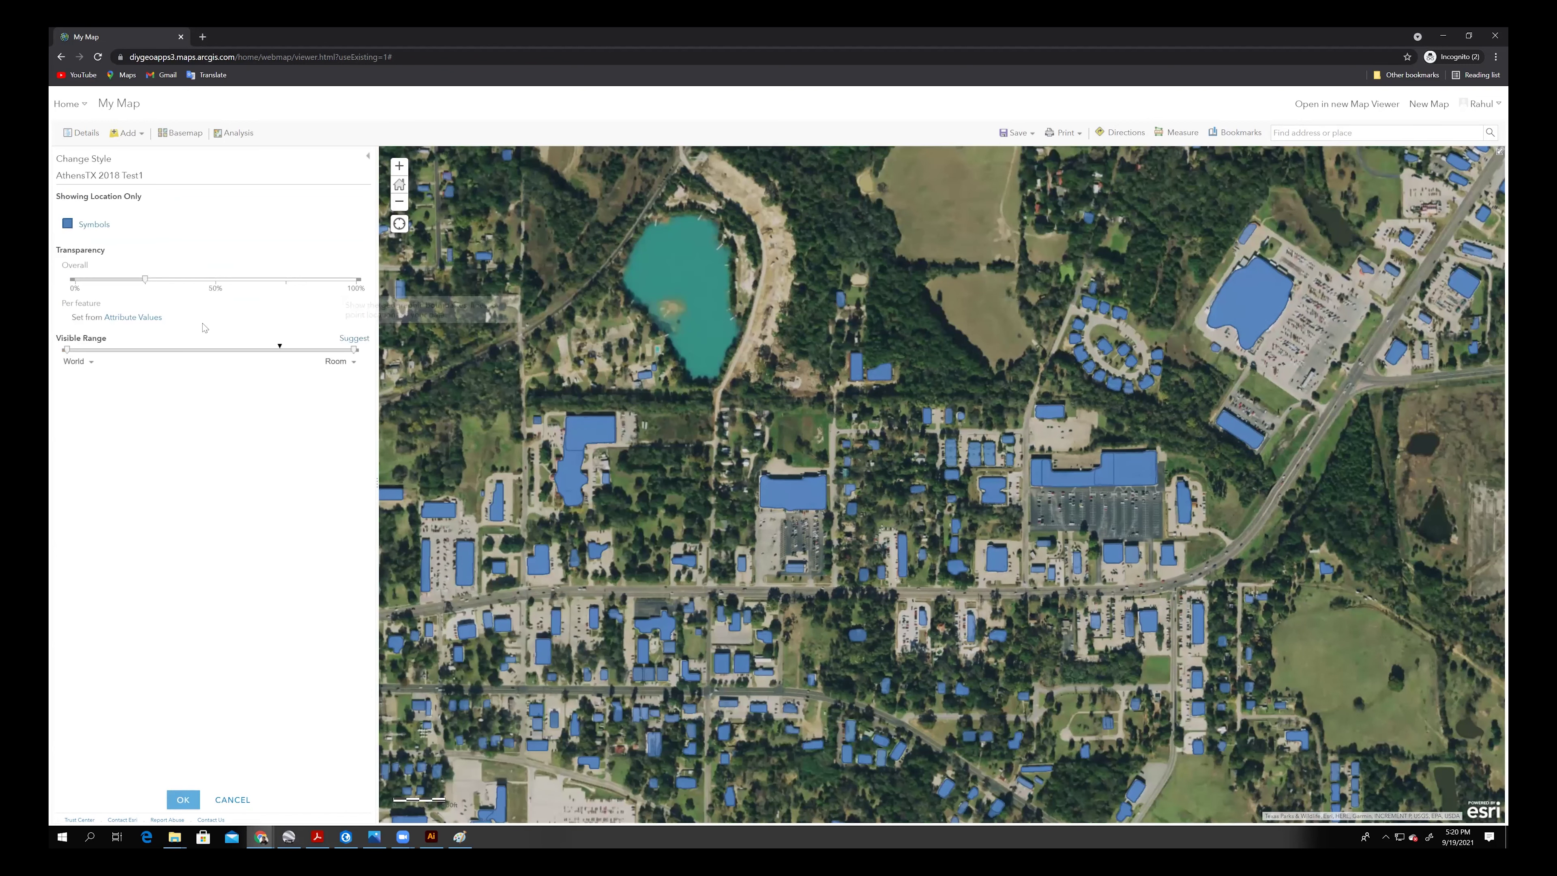
left_click(67, 224)
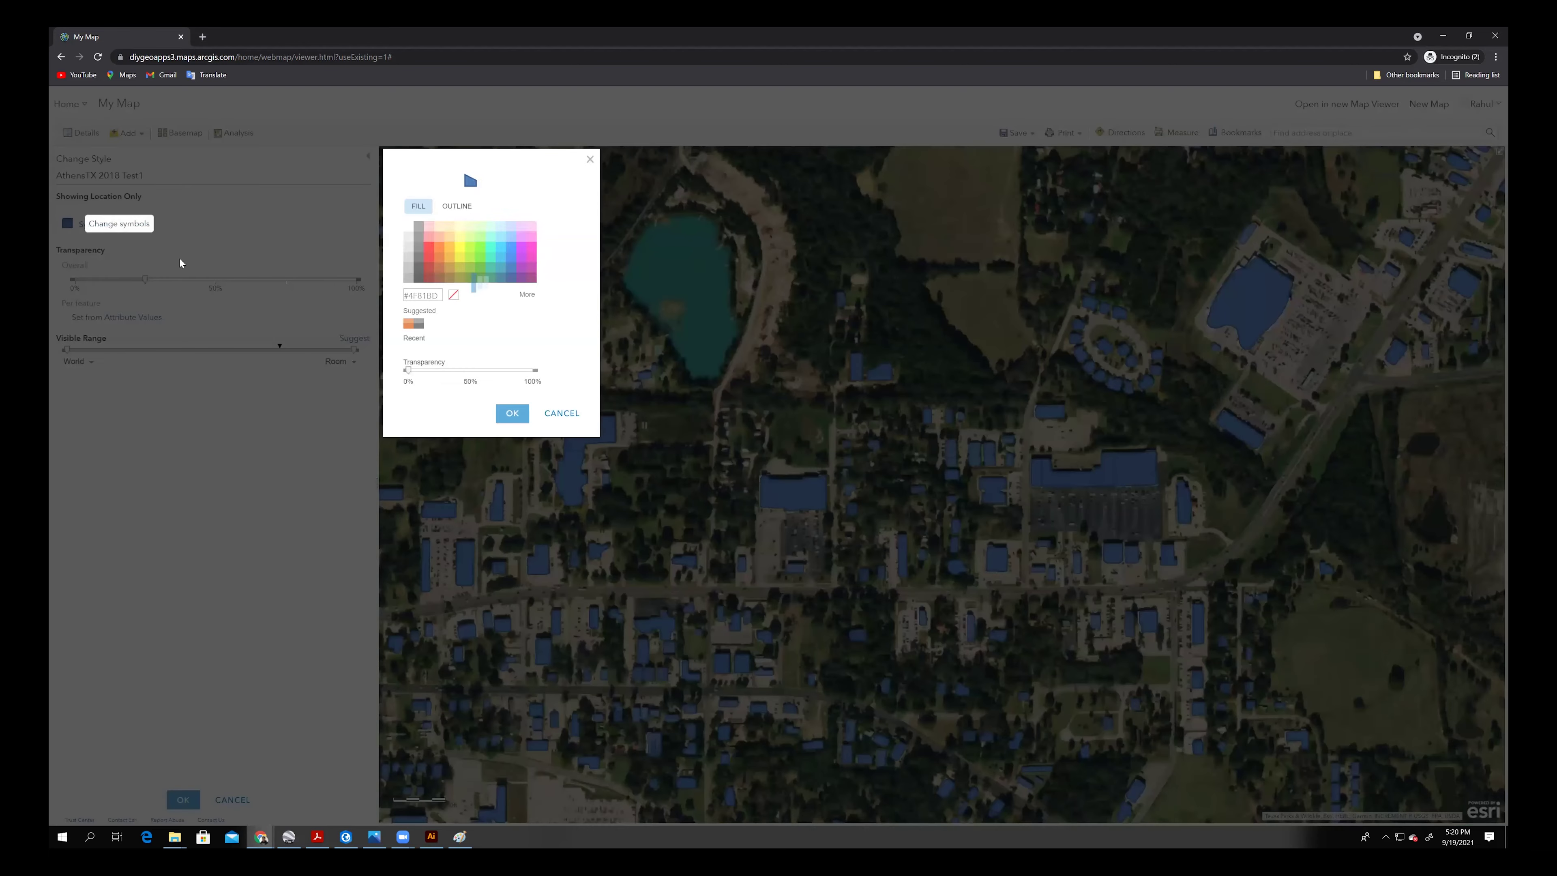
left_click(464, 249)
left_click(512, 413)
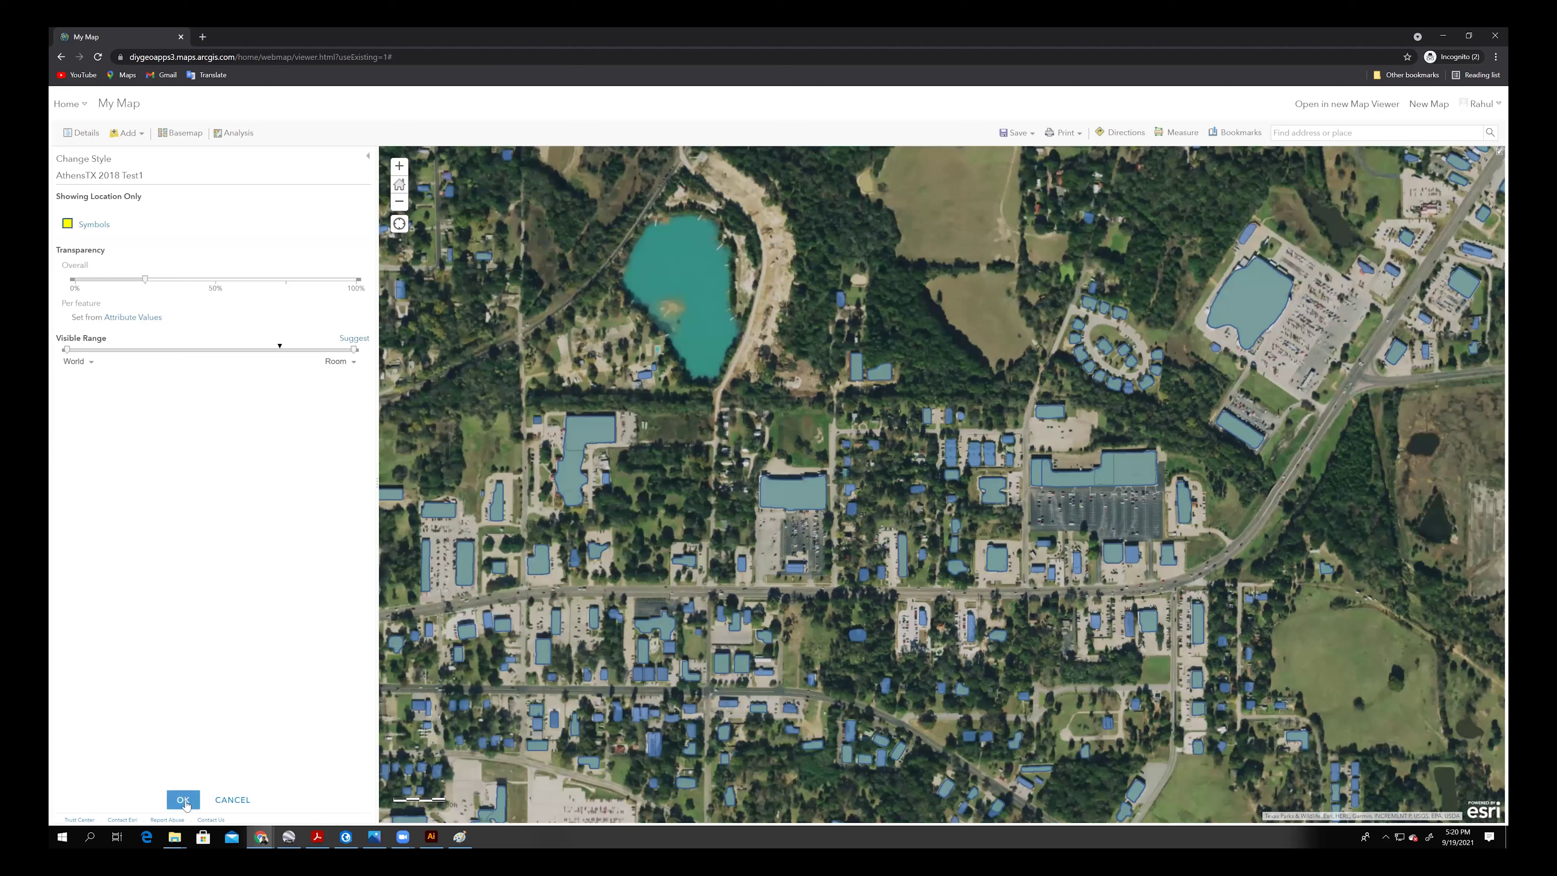
left_click(192, 799)
left_click(183, 797)
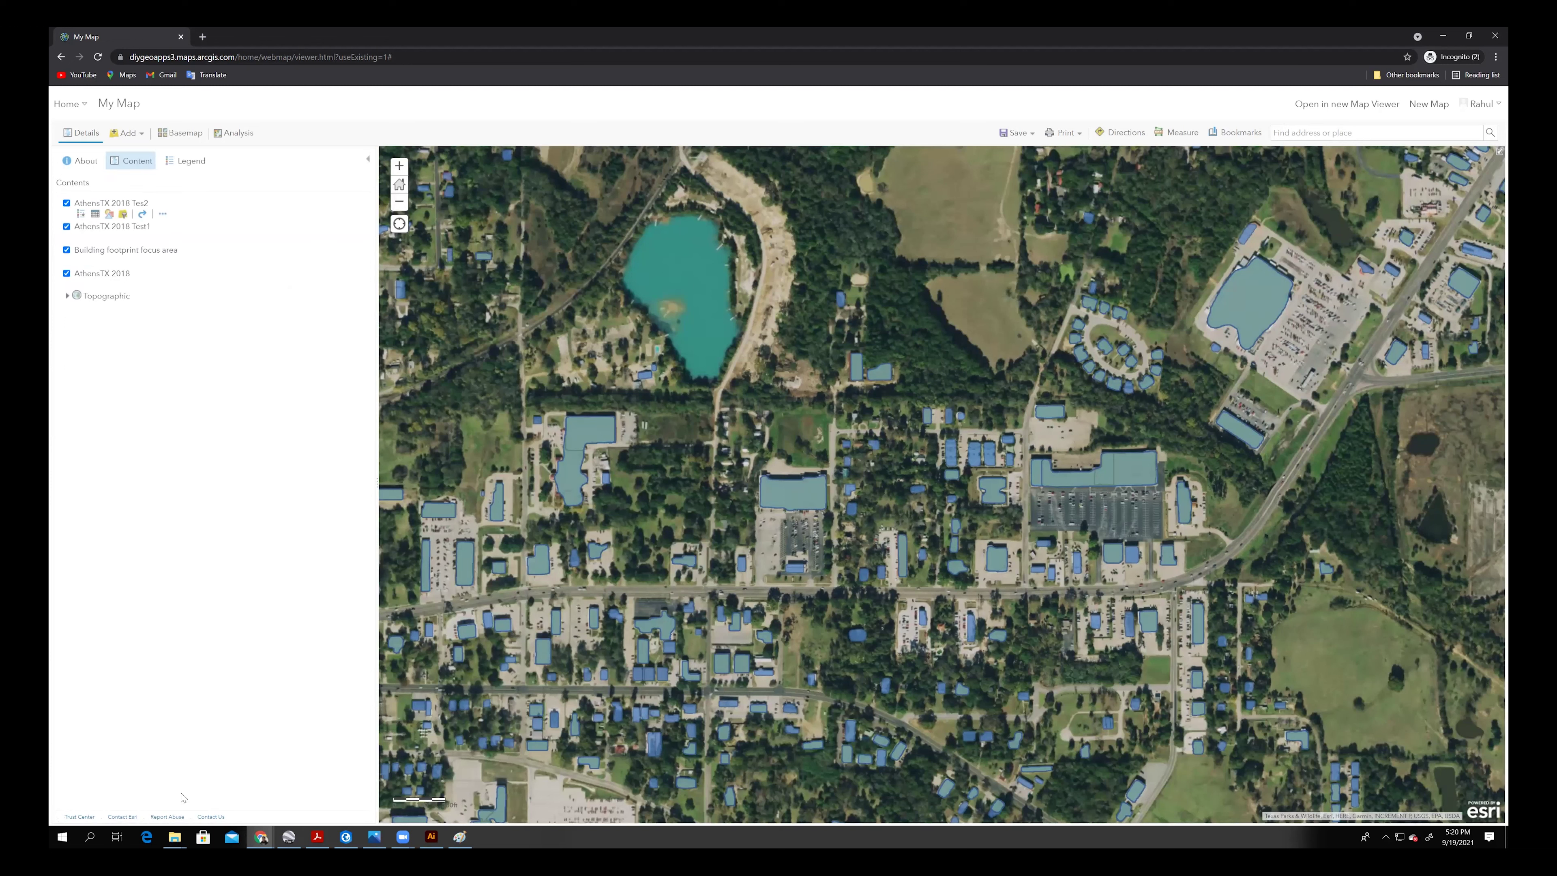
Step: Toggle the Tes2 layer off and on to compare, then move Tes2 below Test1
left_click(67, 203)
left_click(67, 203)
left_click(66, 204)
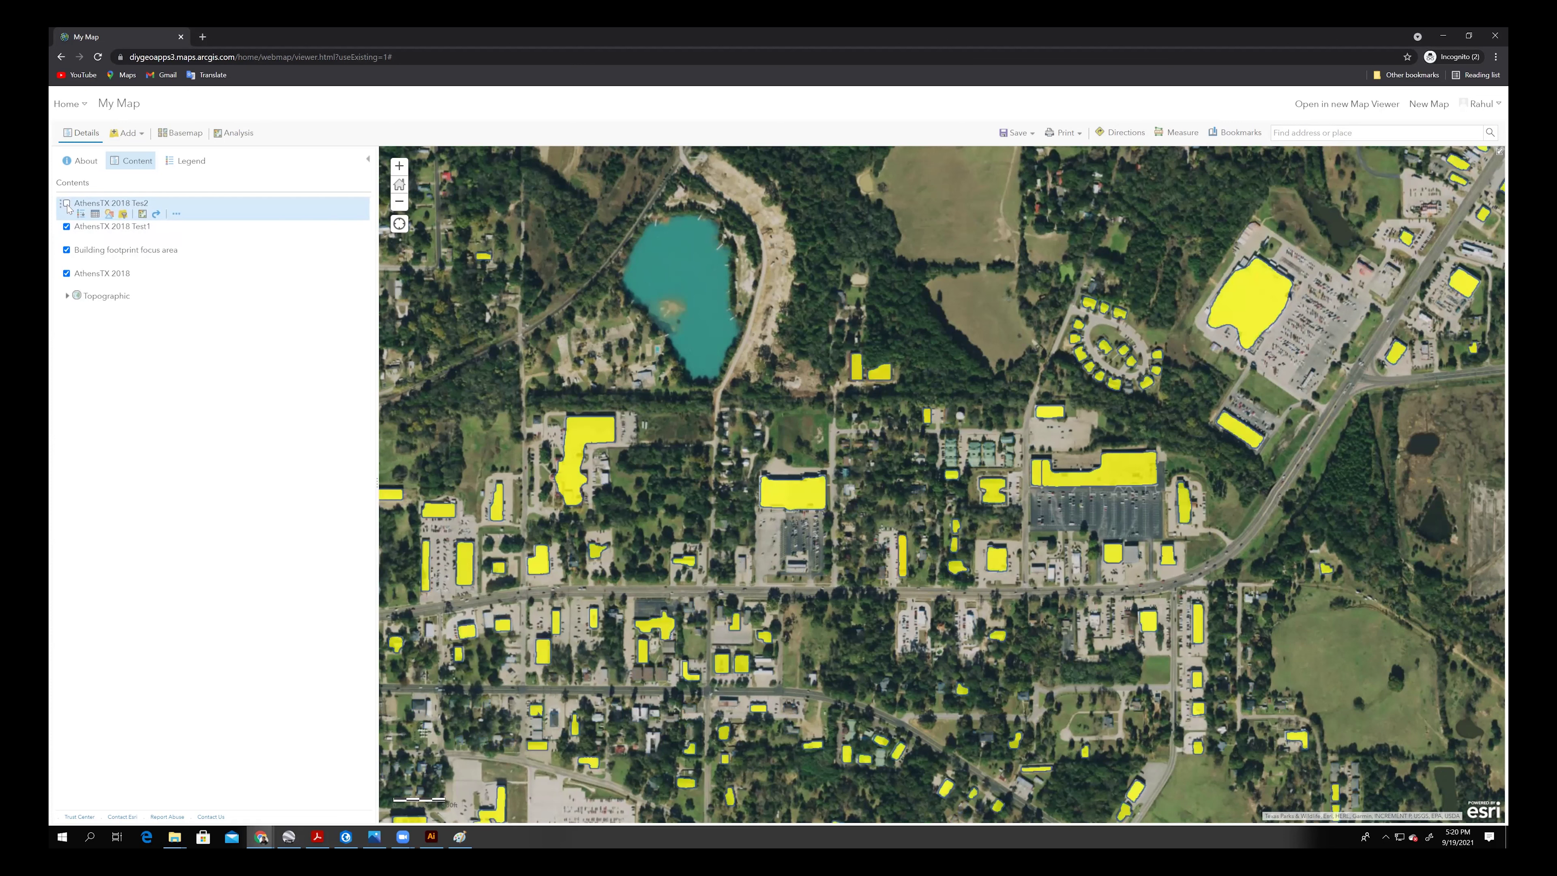
left_click(67, 203)
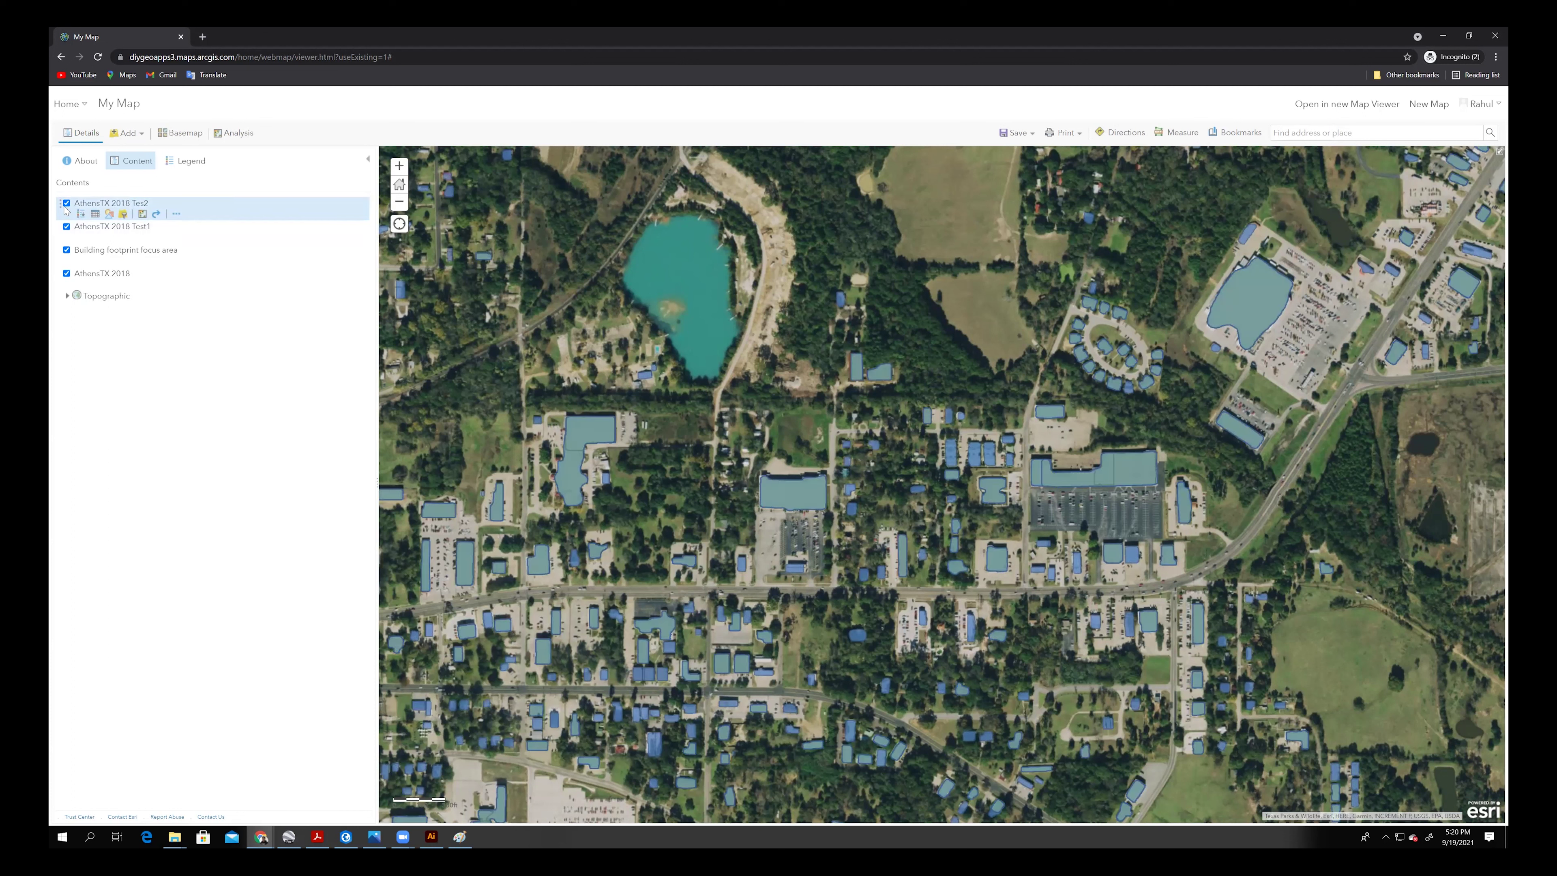
left_click_drag(59, 202, 61, 245)
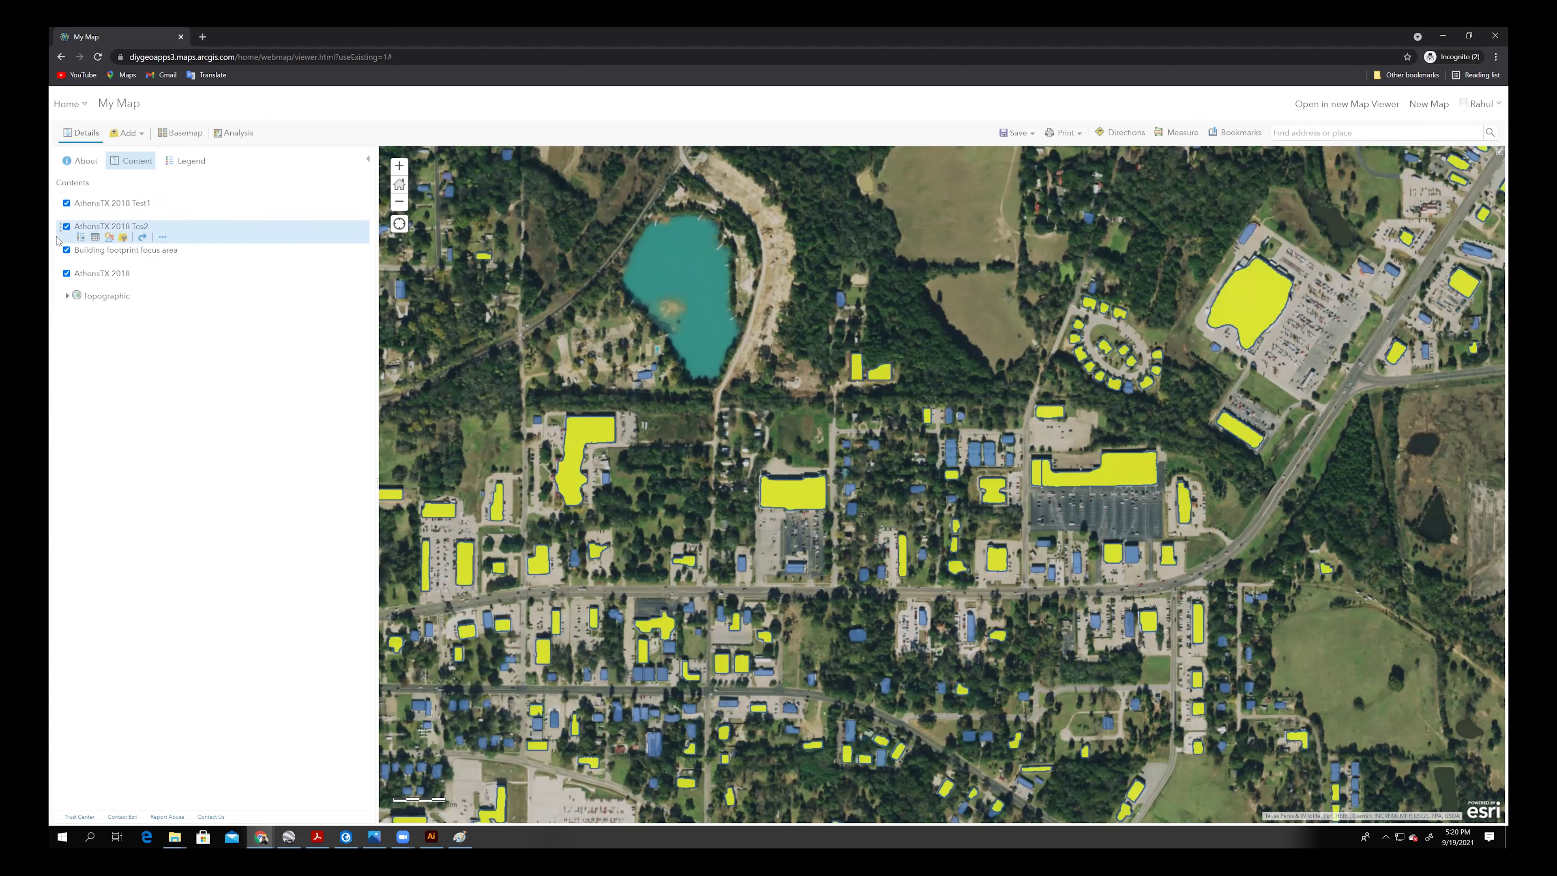
Step: Zoom and pan the map to centre the focus area with both footprint layers
scroll(1070, 501, "up", 2)
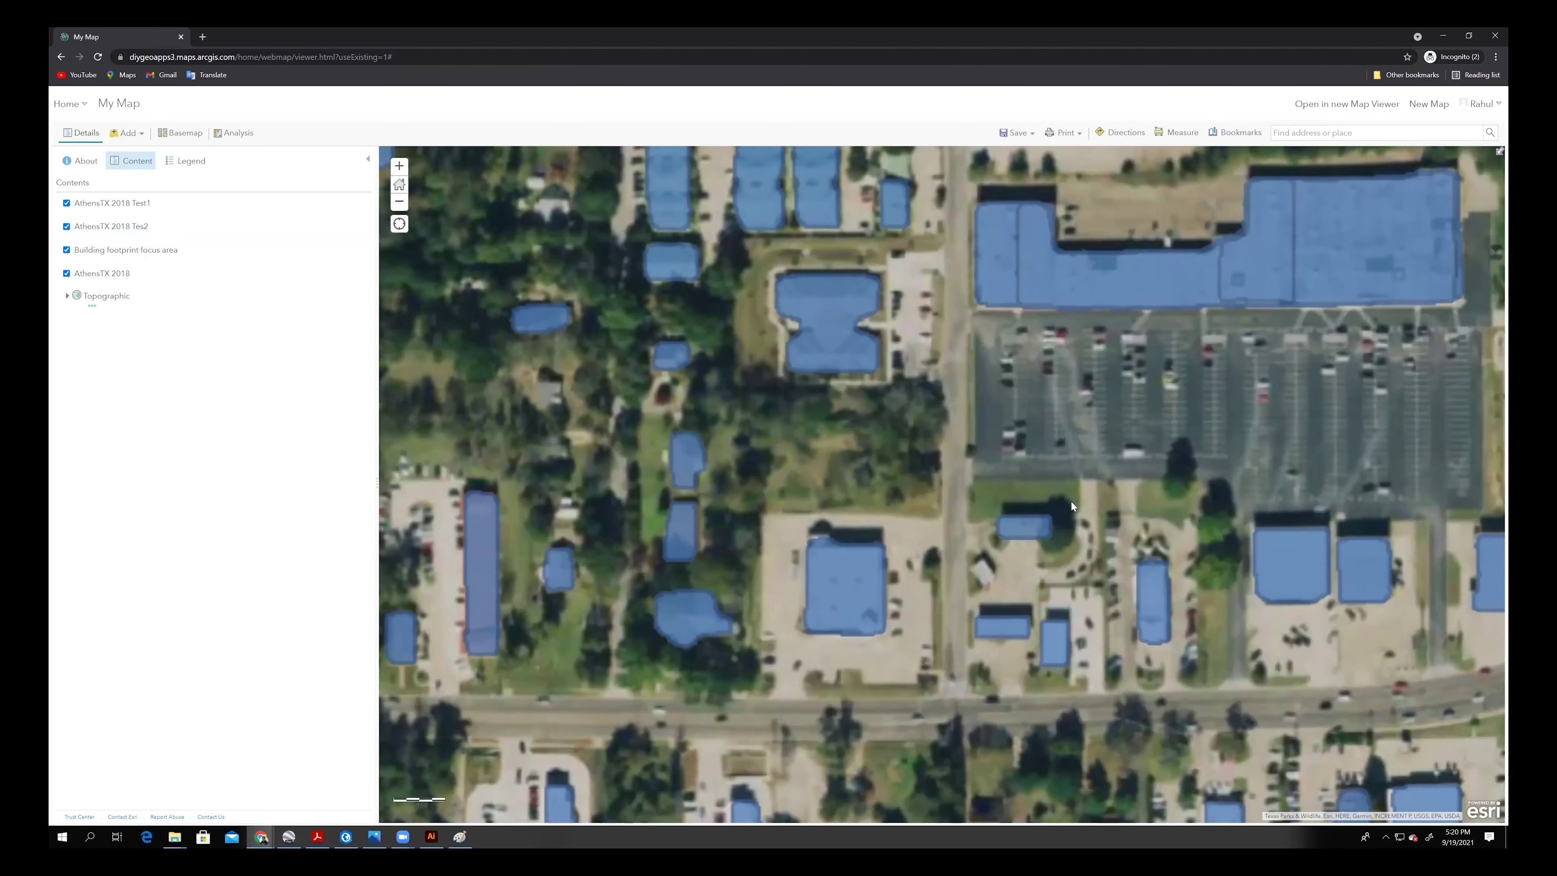
scroll(997, 457, "down", 1)
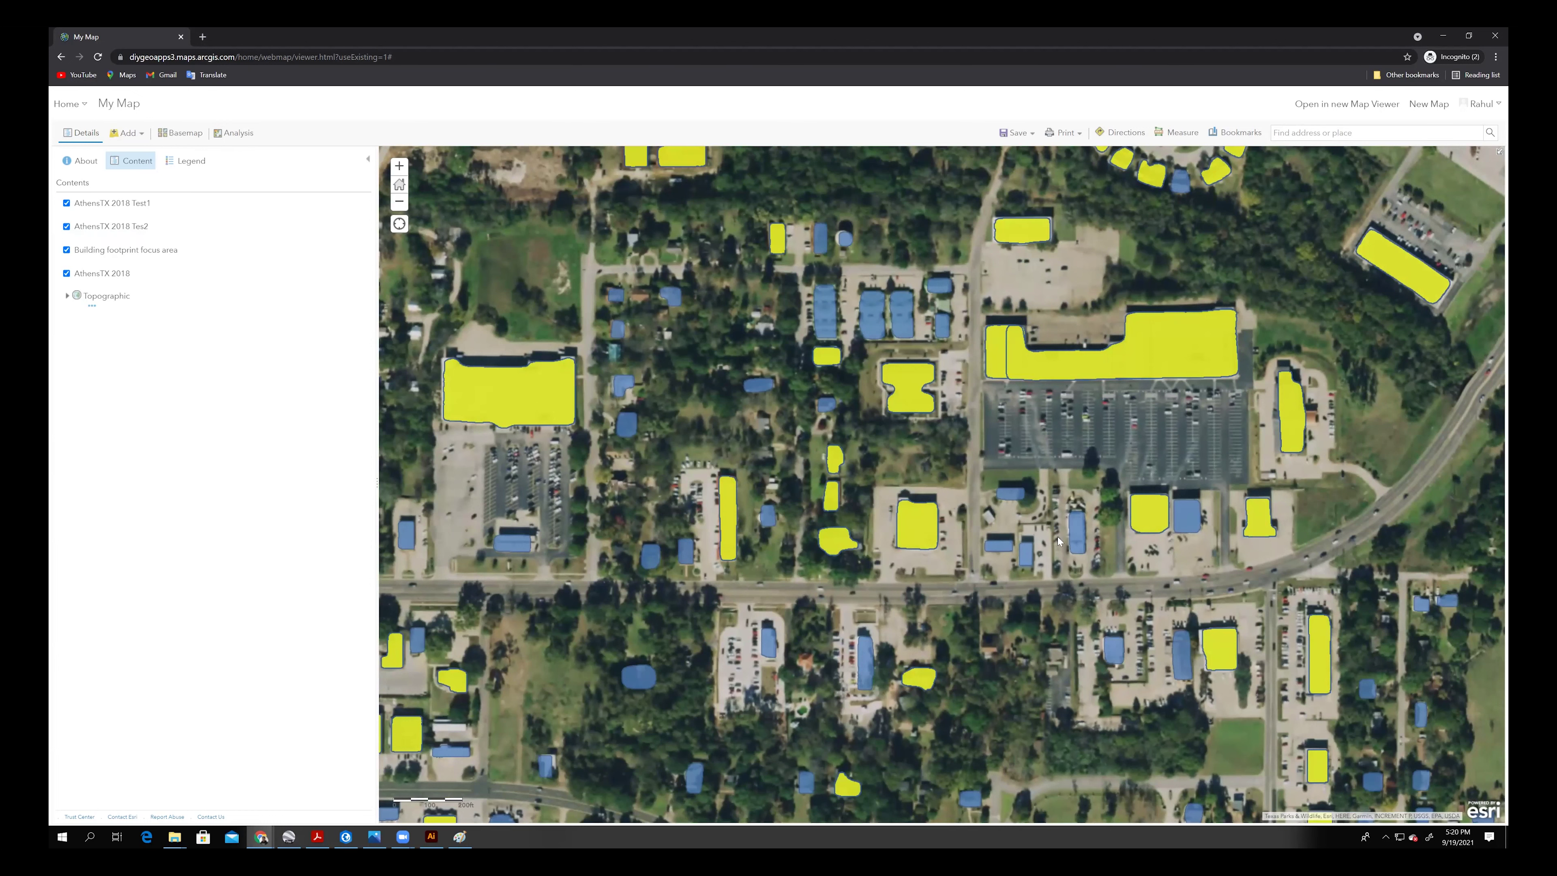
left_click_drag(1058, 540, 998, 519)
scroll(982, 538, "down", 1)
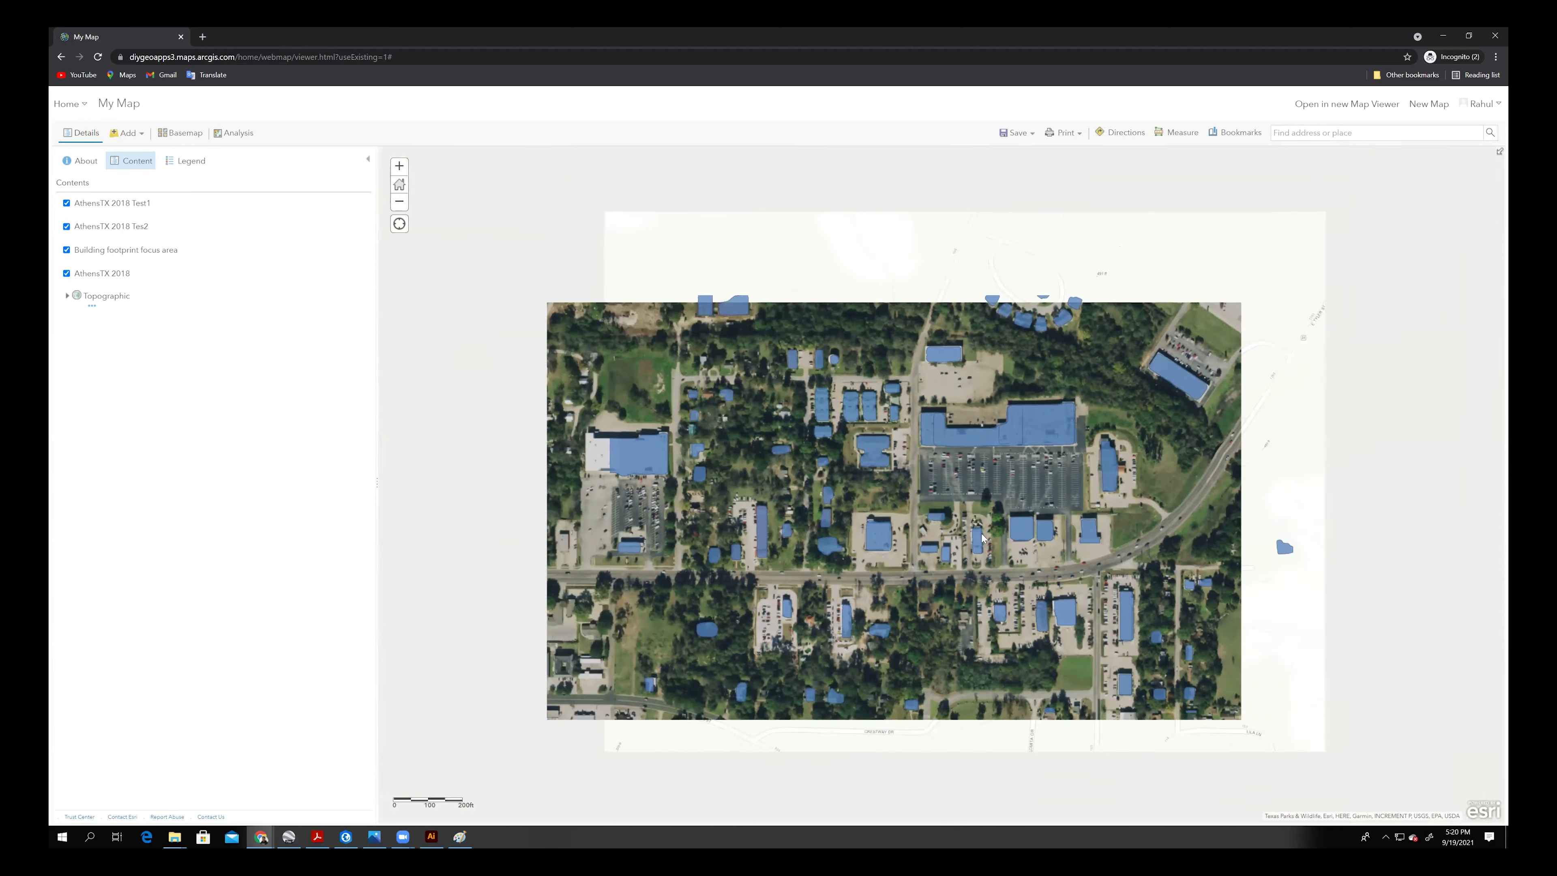
left_click_drag(1014, 536, 1055, 516)
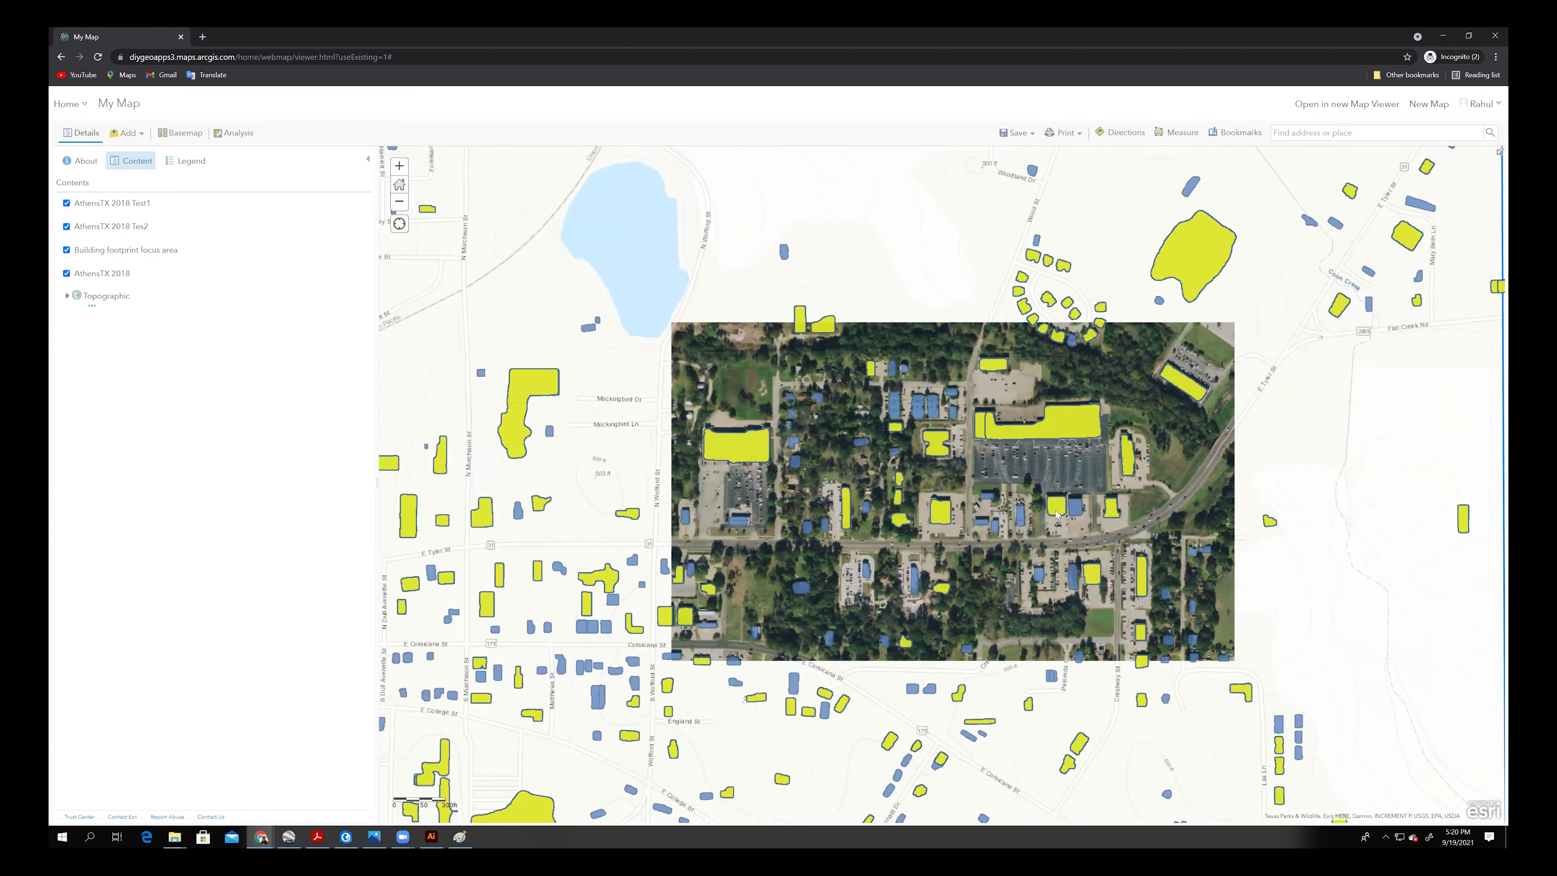
scroll(993, 547, "down", 1)
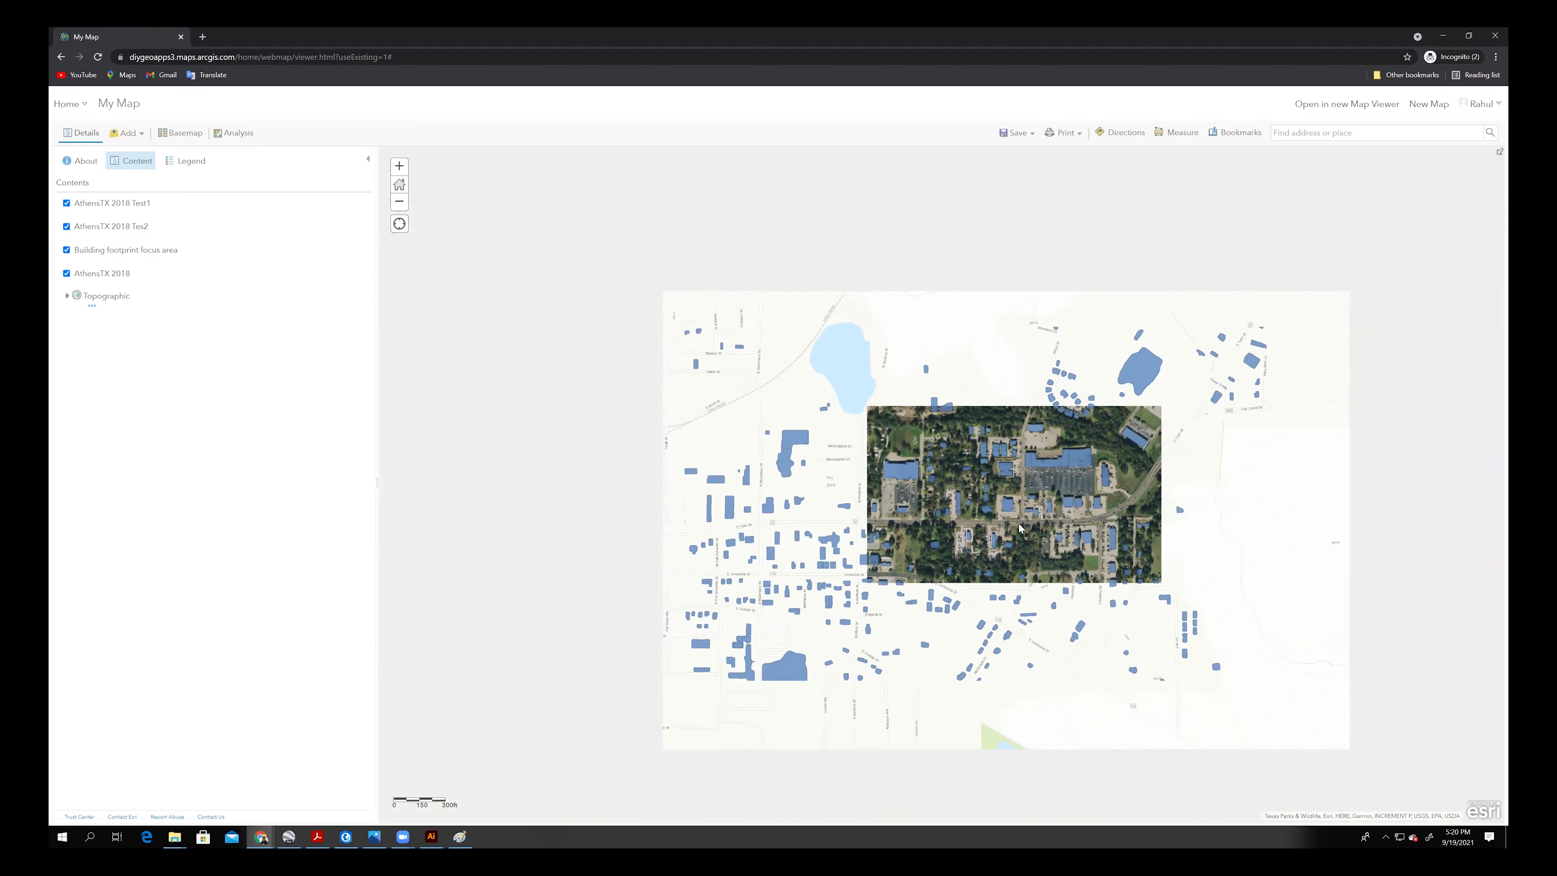
left_click_drag(992, 550, 1053, 526)
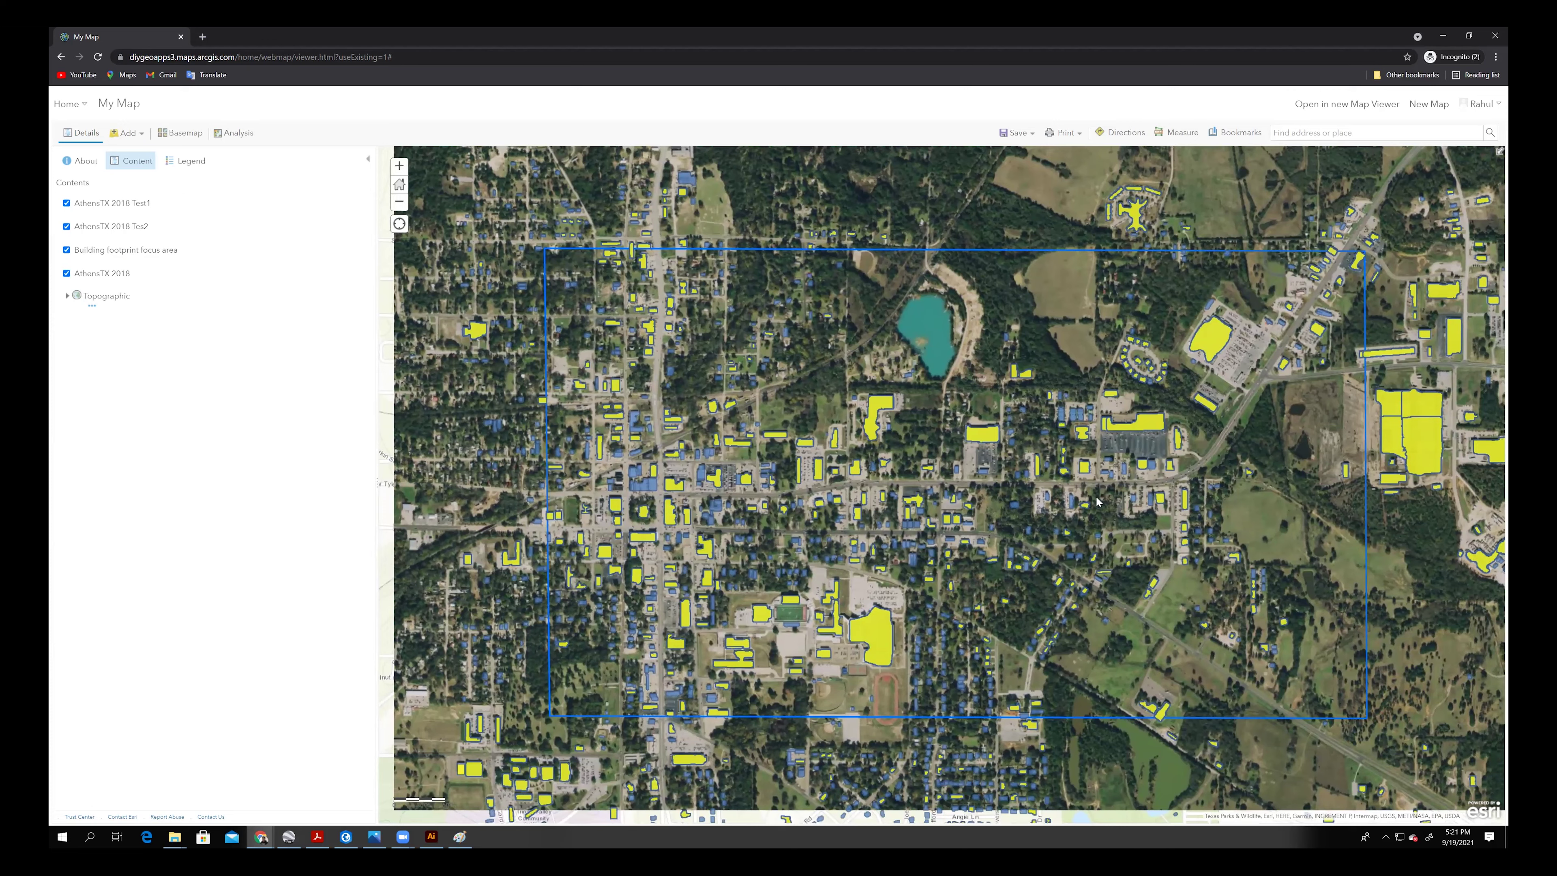
Step: Check a detected building's class and confidence in its popup, then close it
scroll(1097, 501, "up", 1)
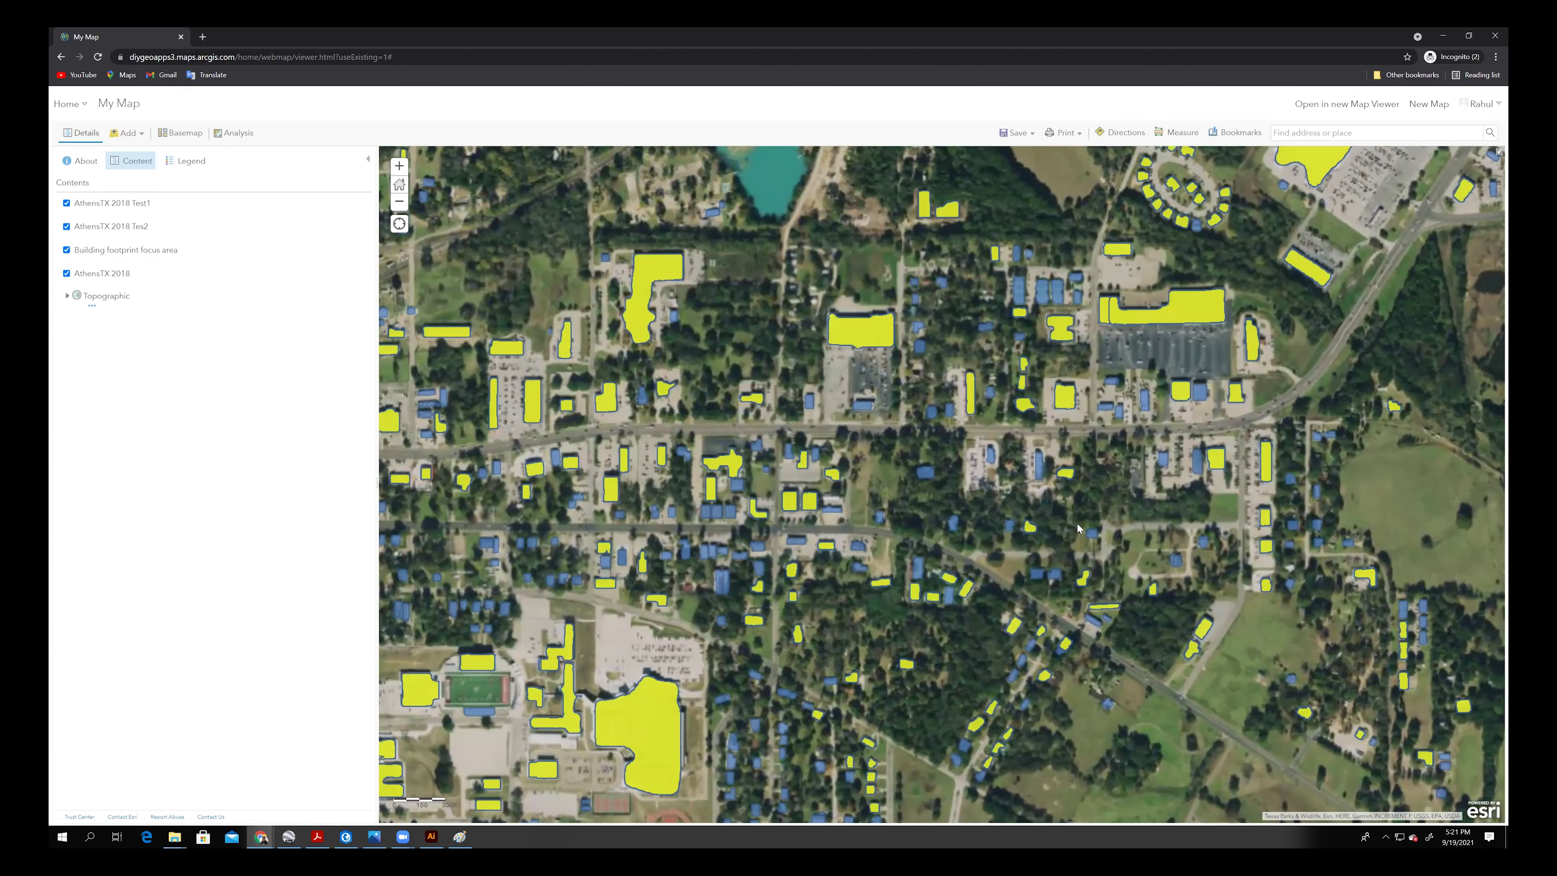
scroll(1078, 529, "down", 1)
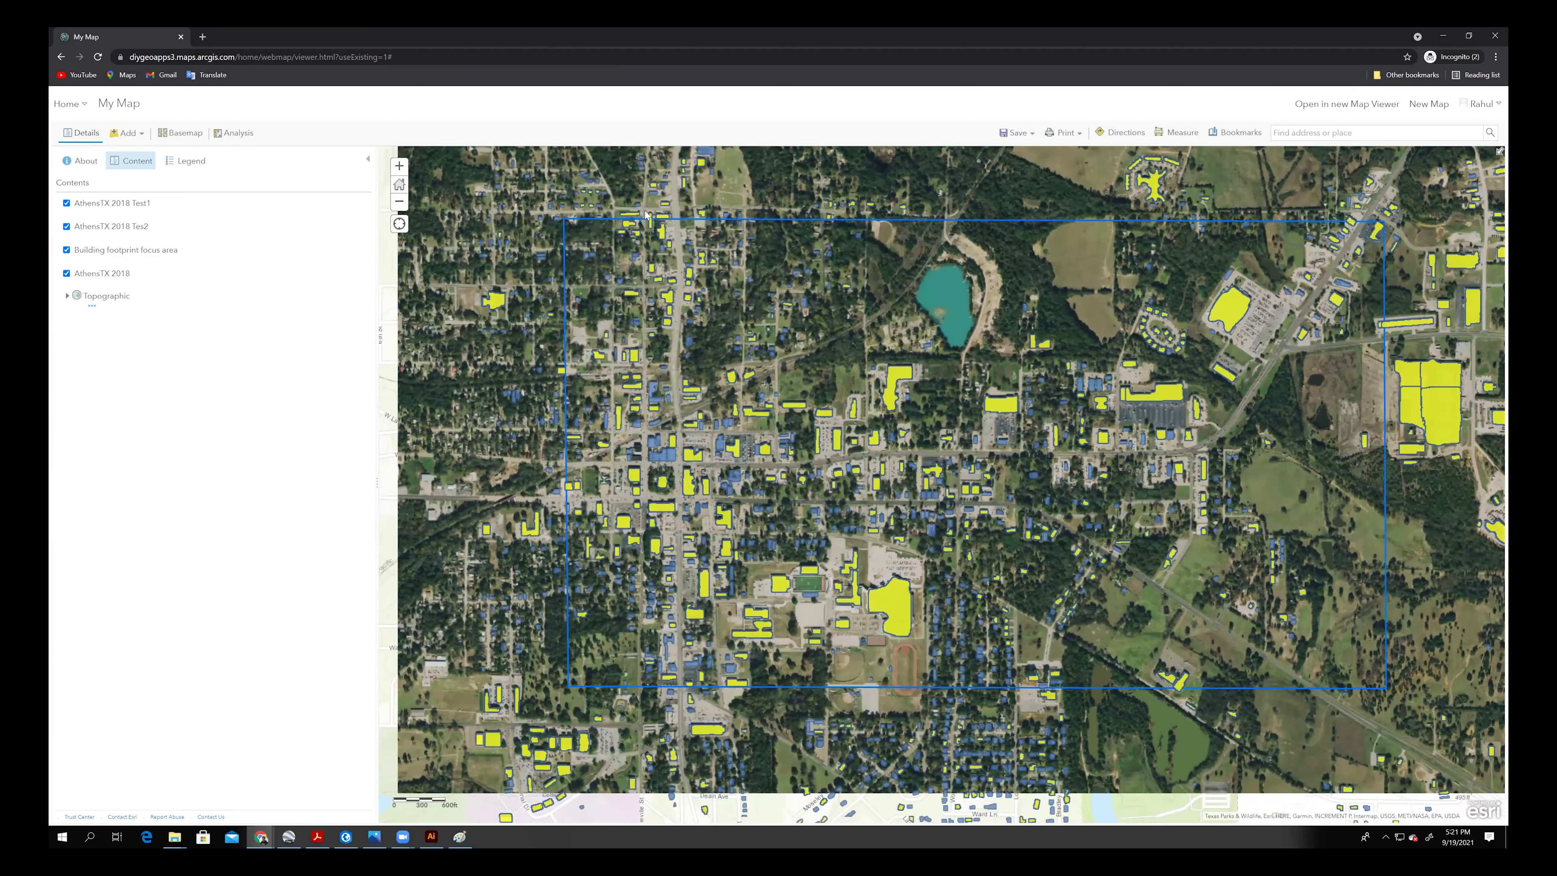
left_click(976, 440)
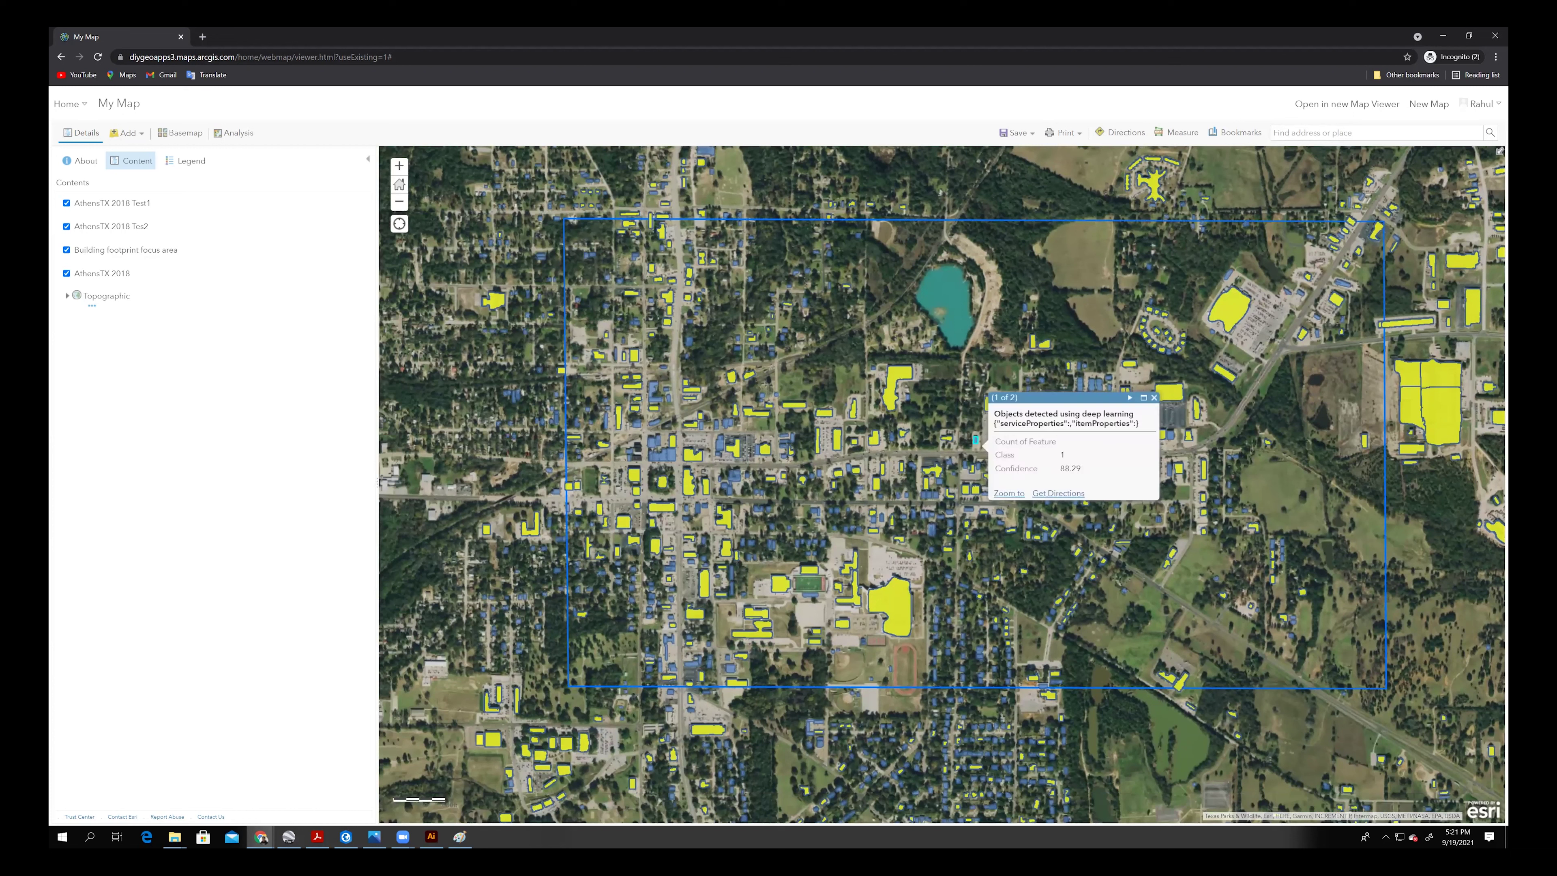
left_click(1153, 398)
Step: Open the focus-area layer's attribute table and enlarge it to read its single record
mouse_move(92, 228)
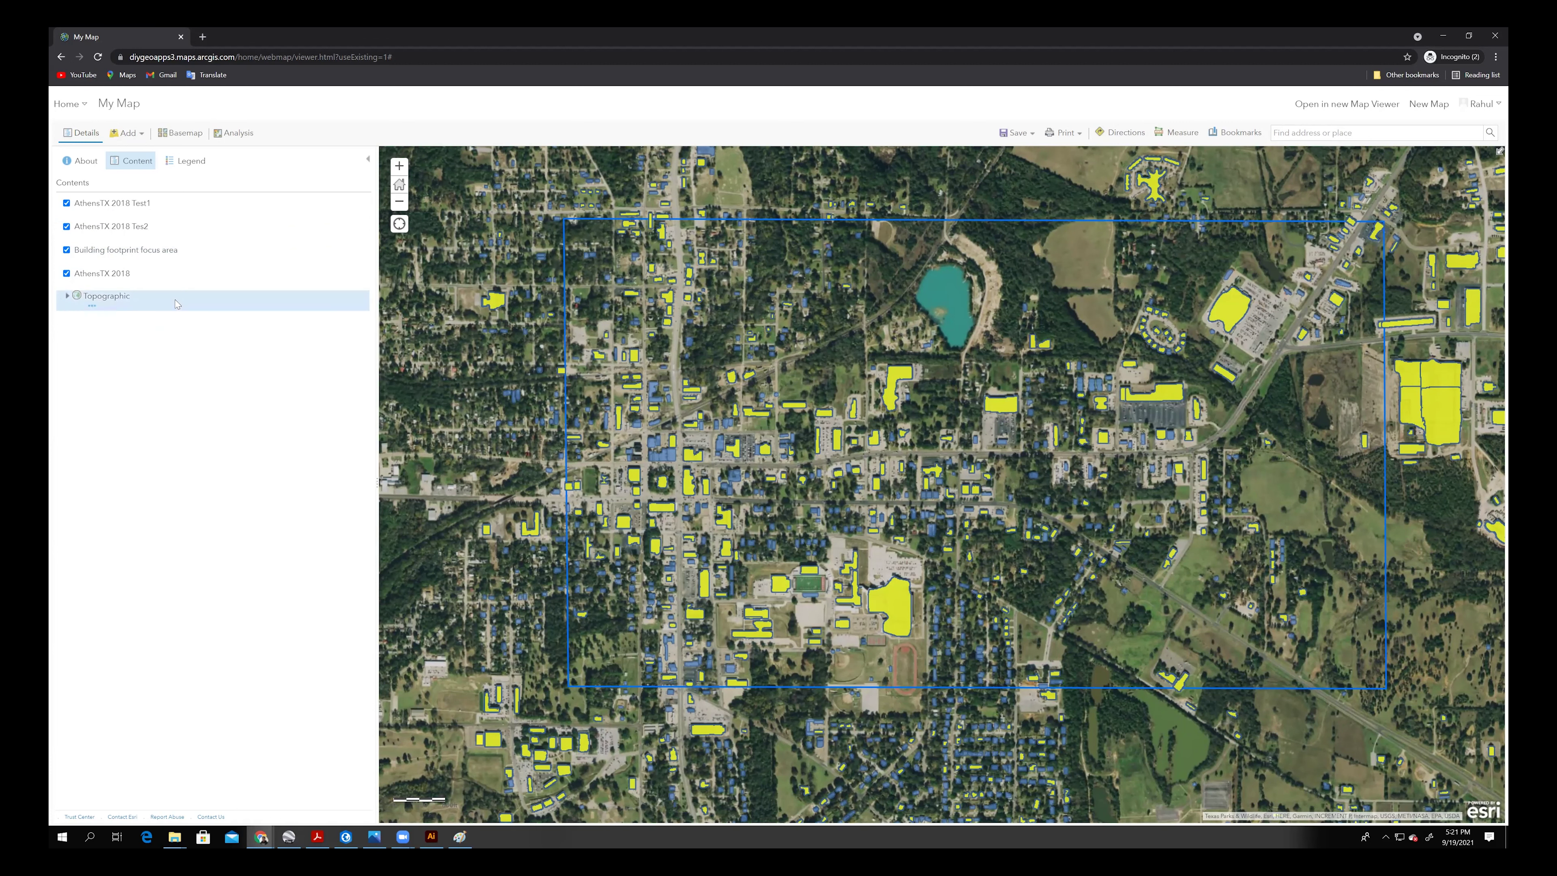
left_click(95, 261)
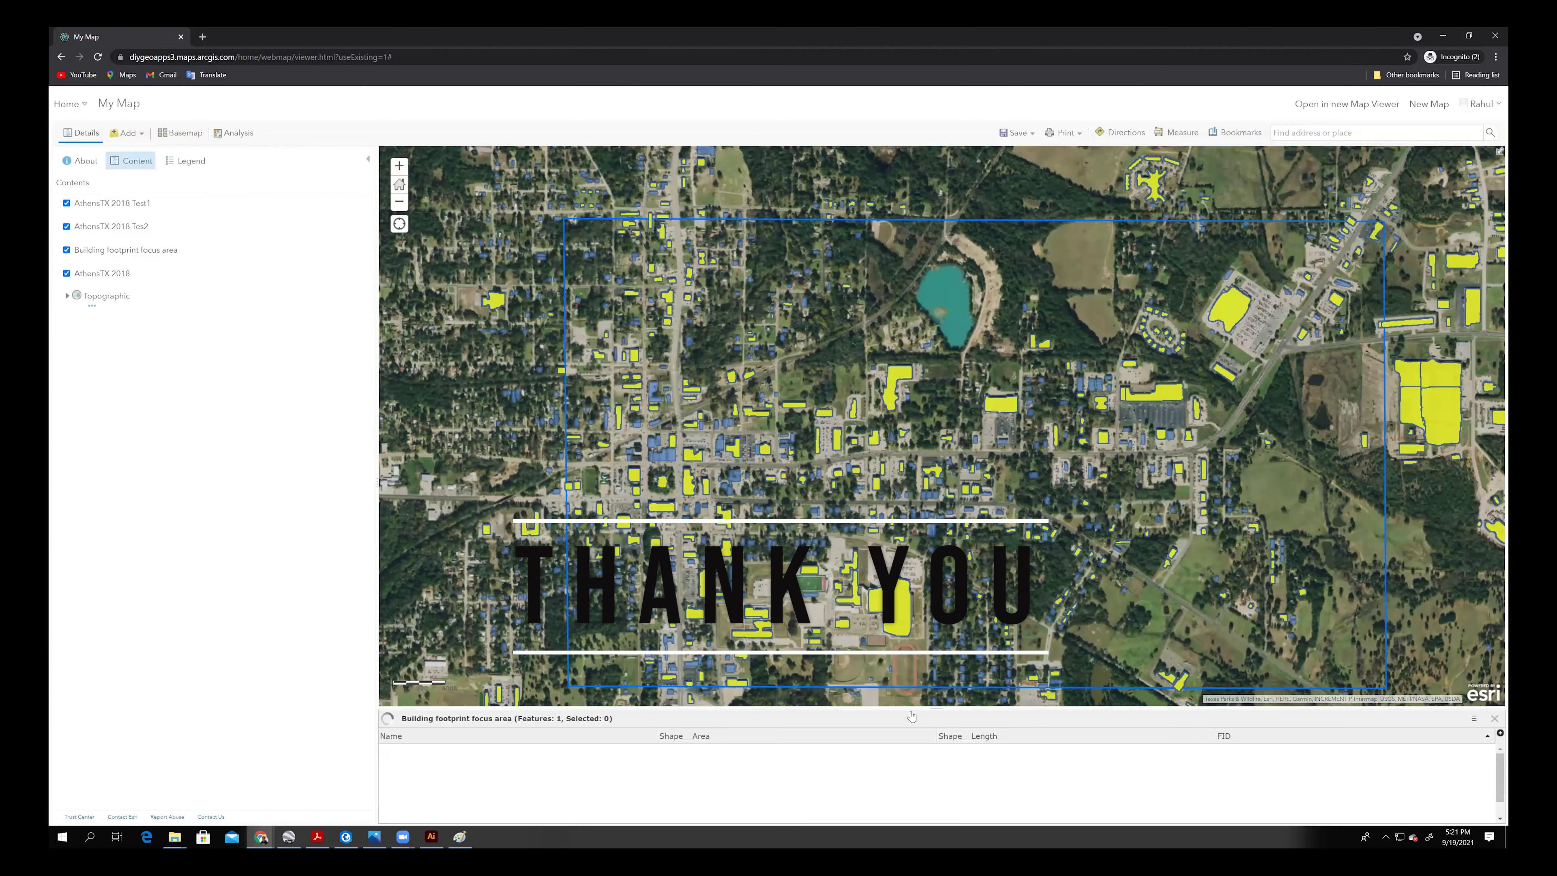
left_click_drag(908, 710, 964, 306)
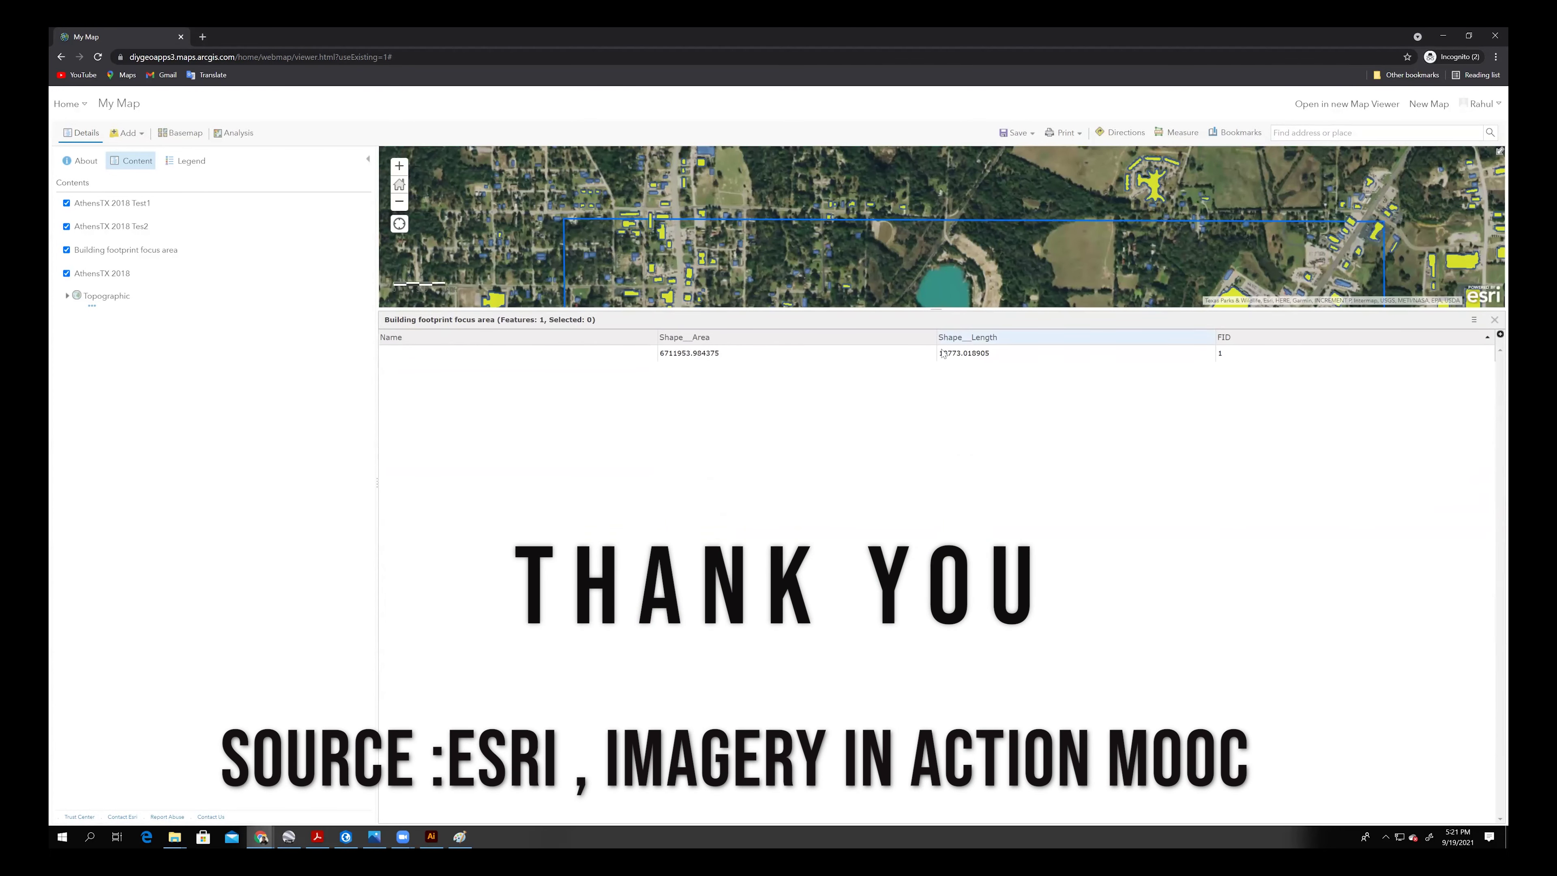